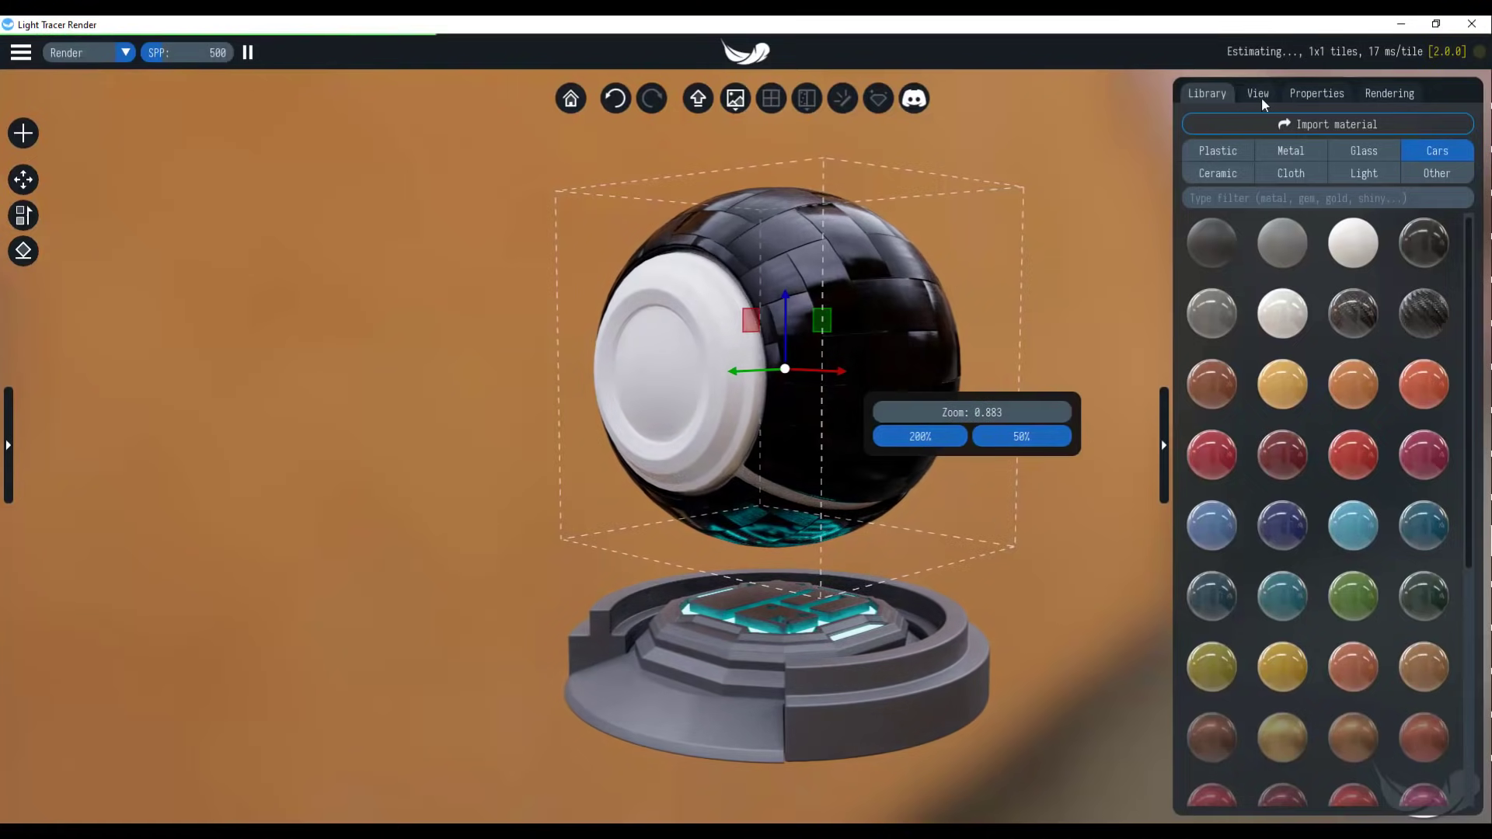
Step: Nudge the sphere slightly along Y and apply a dark glass material to the base
click(1316, 93)
scroll(1360, 599, down, 1)
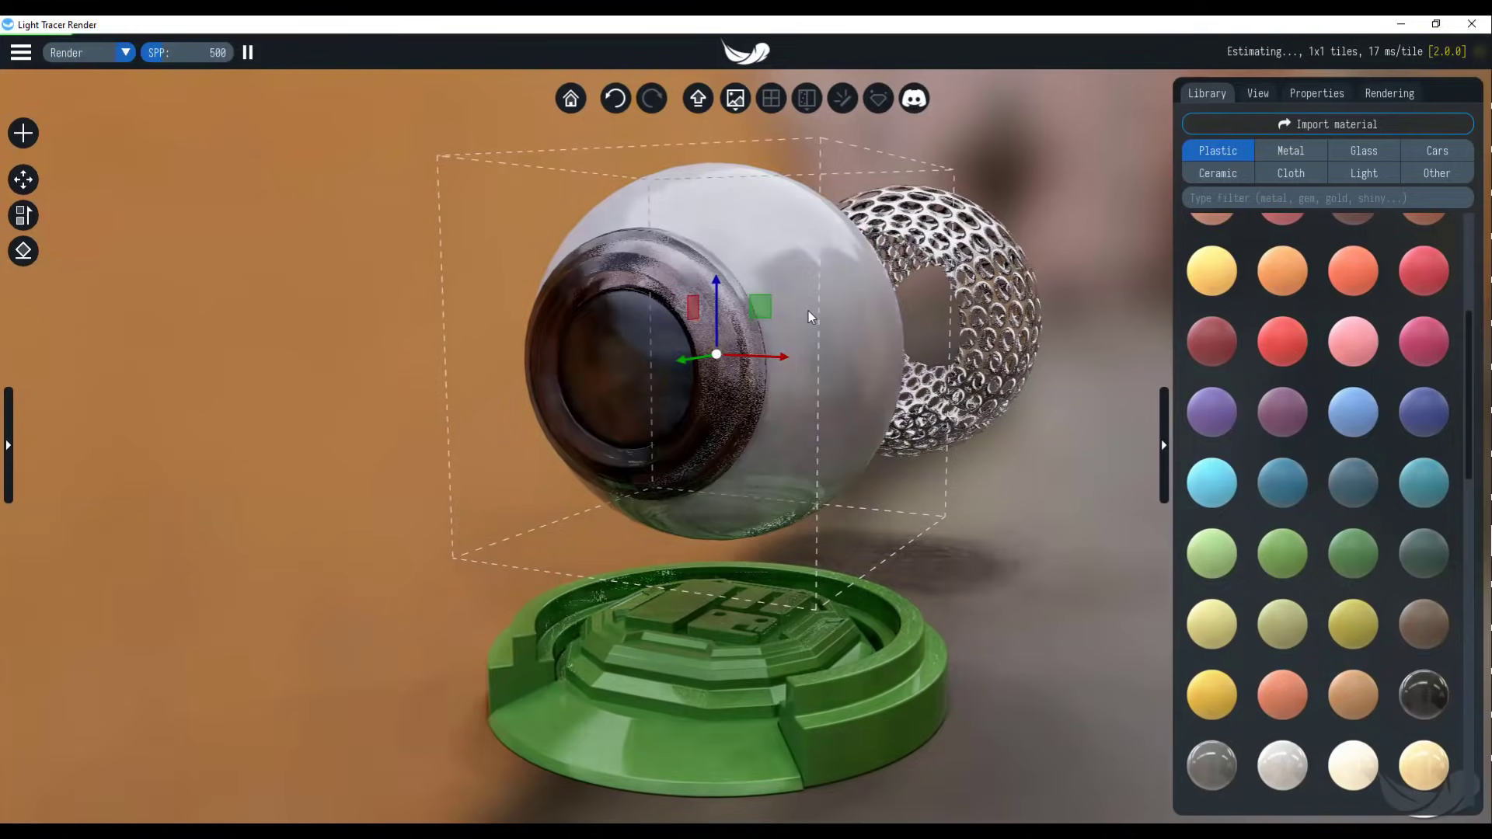
drag(694, 356, 682, 360)
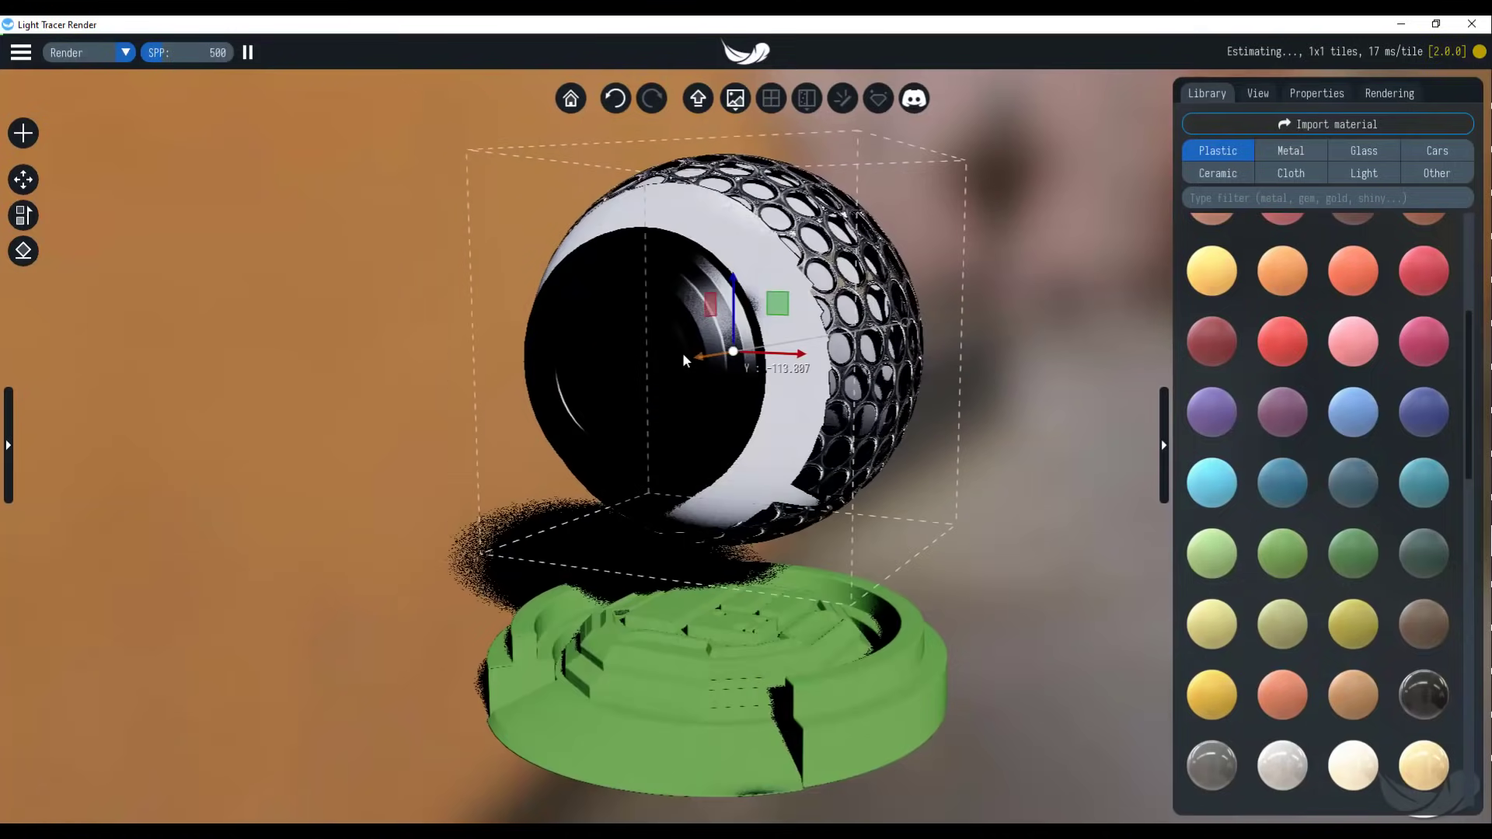
click(1364, 151)
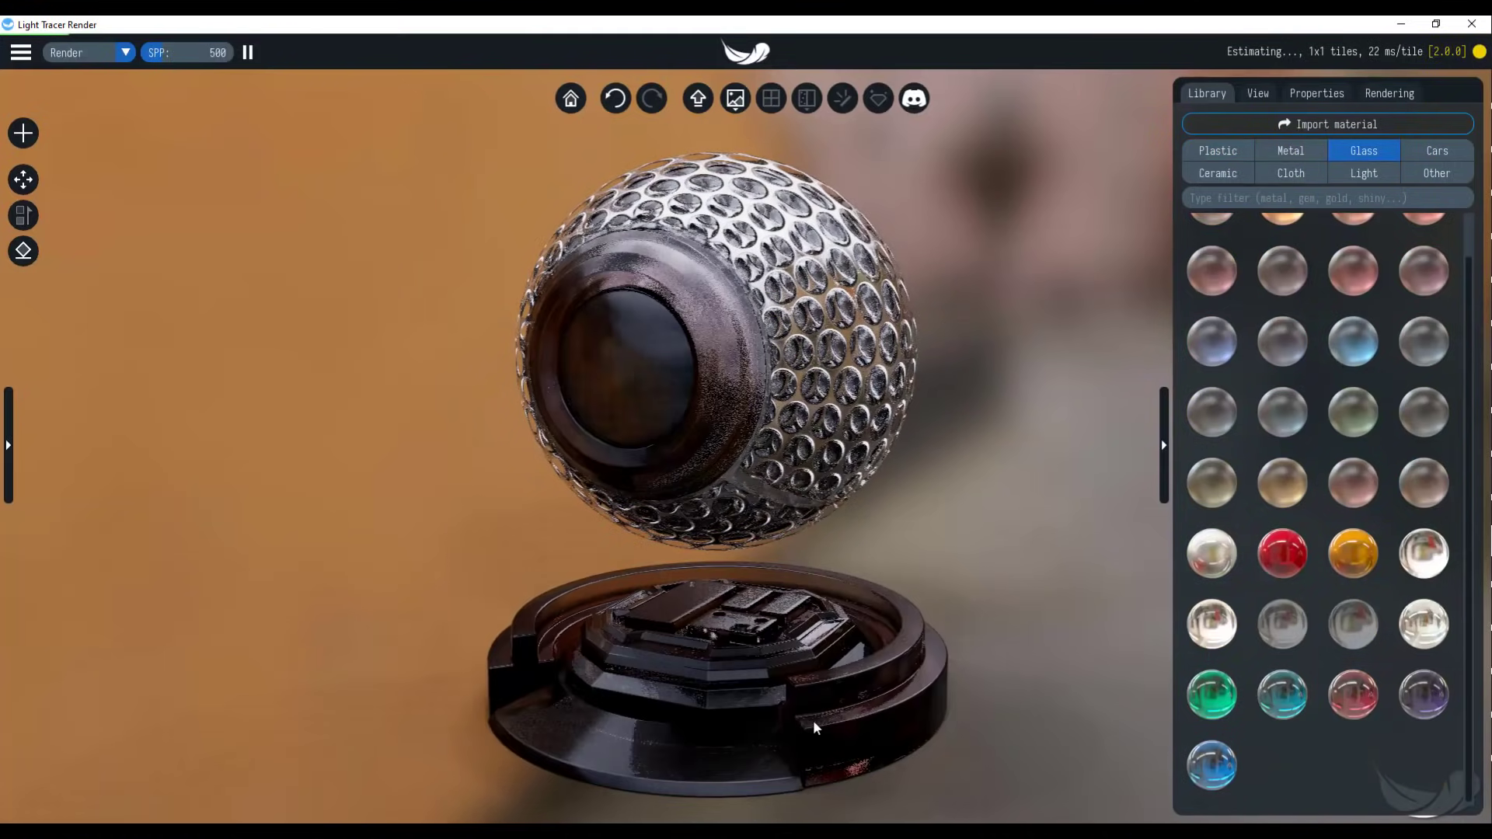
click(1214, 346)
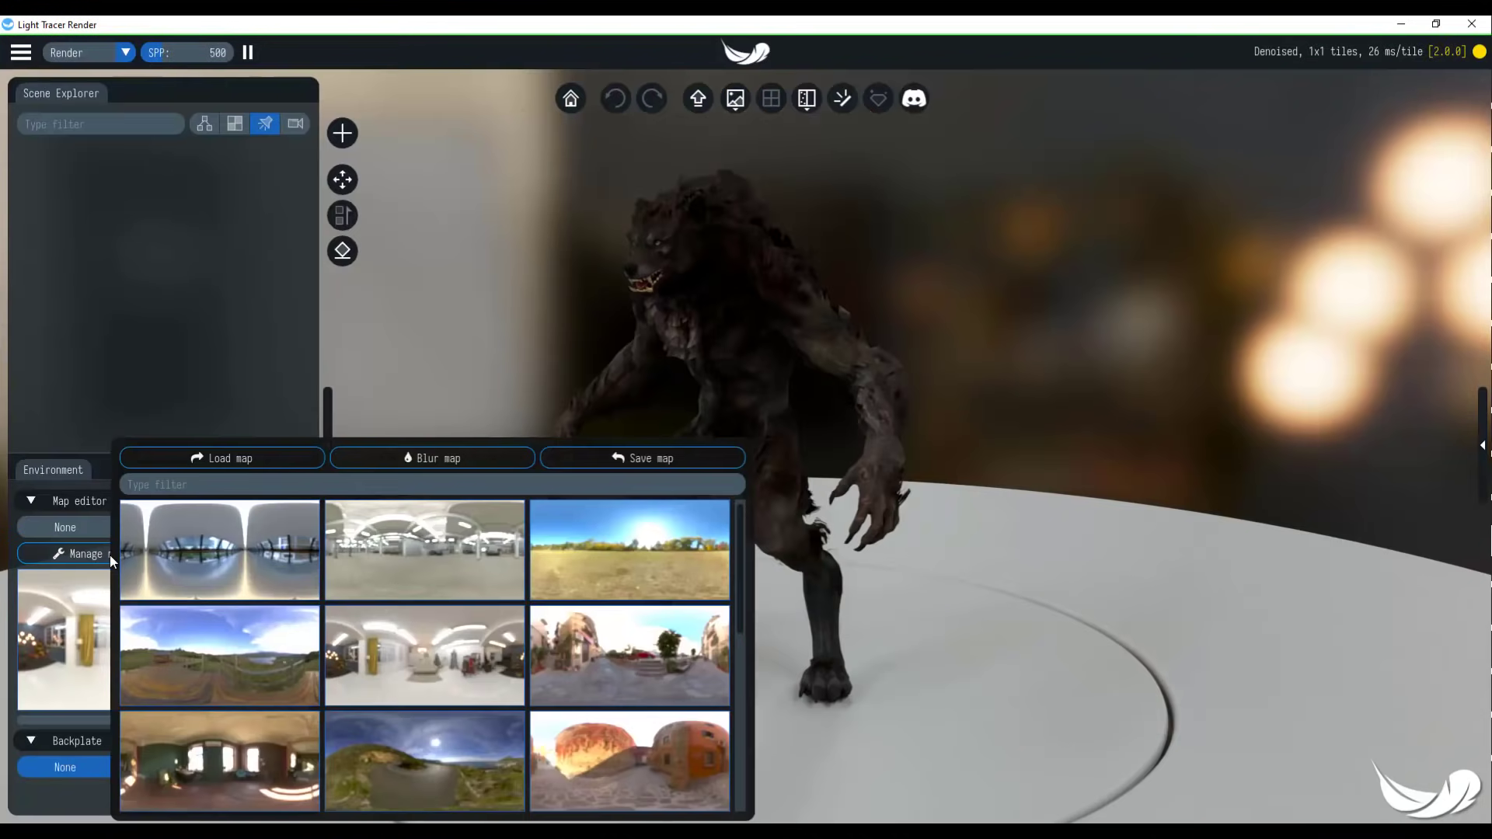
Step: Switch the environment to the hillside landscape HDRI map
click(81, 567)
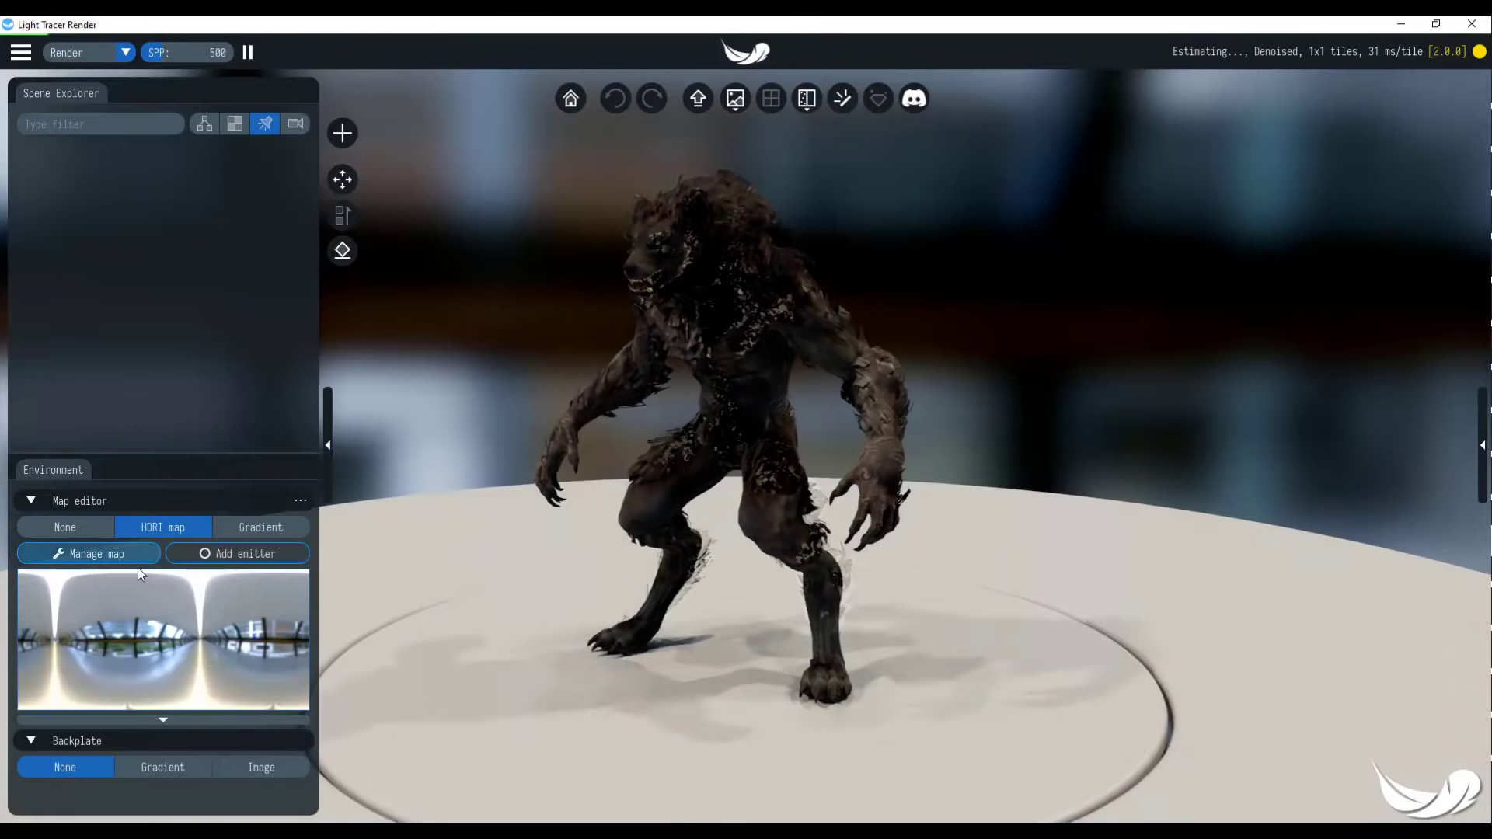
click(138, 555)
scroll(469, 608, down, 3)
click(241, 657)
click(607, 739)
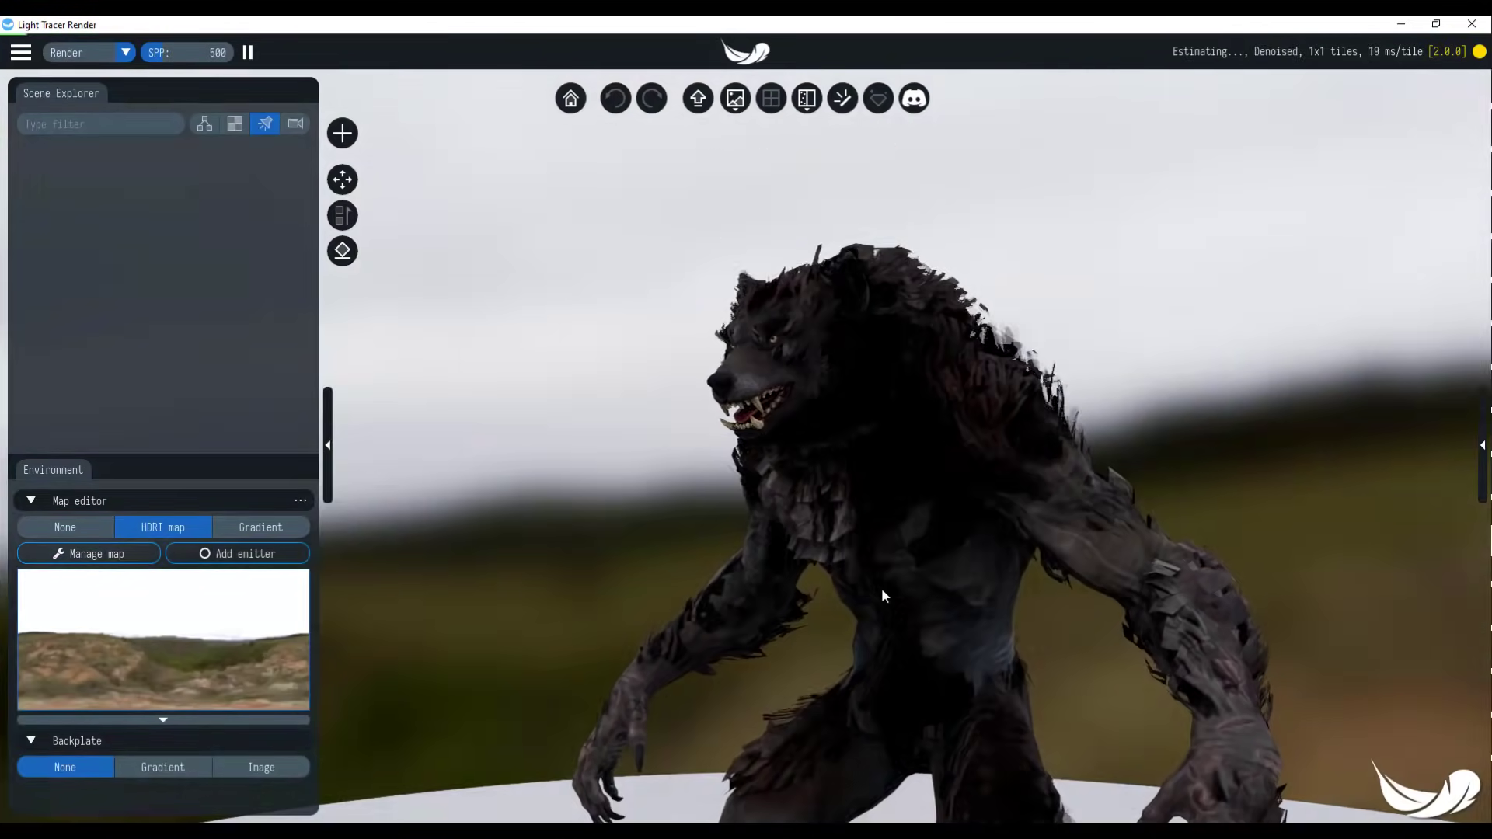
Step: Add Map emitter 1 on the HDRI and drag it lower
click(237, 553)
click(249, 622)
drag(249, 623, 250, 666)
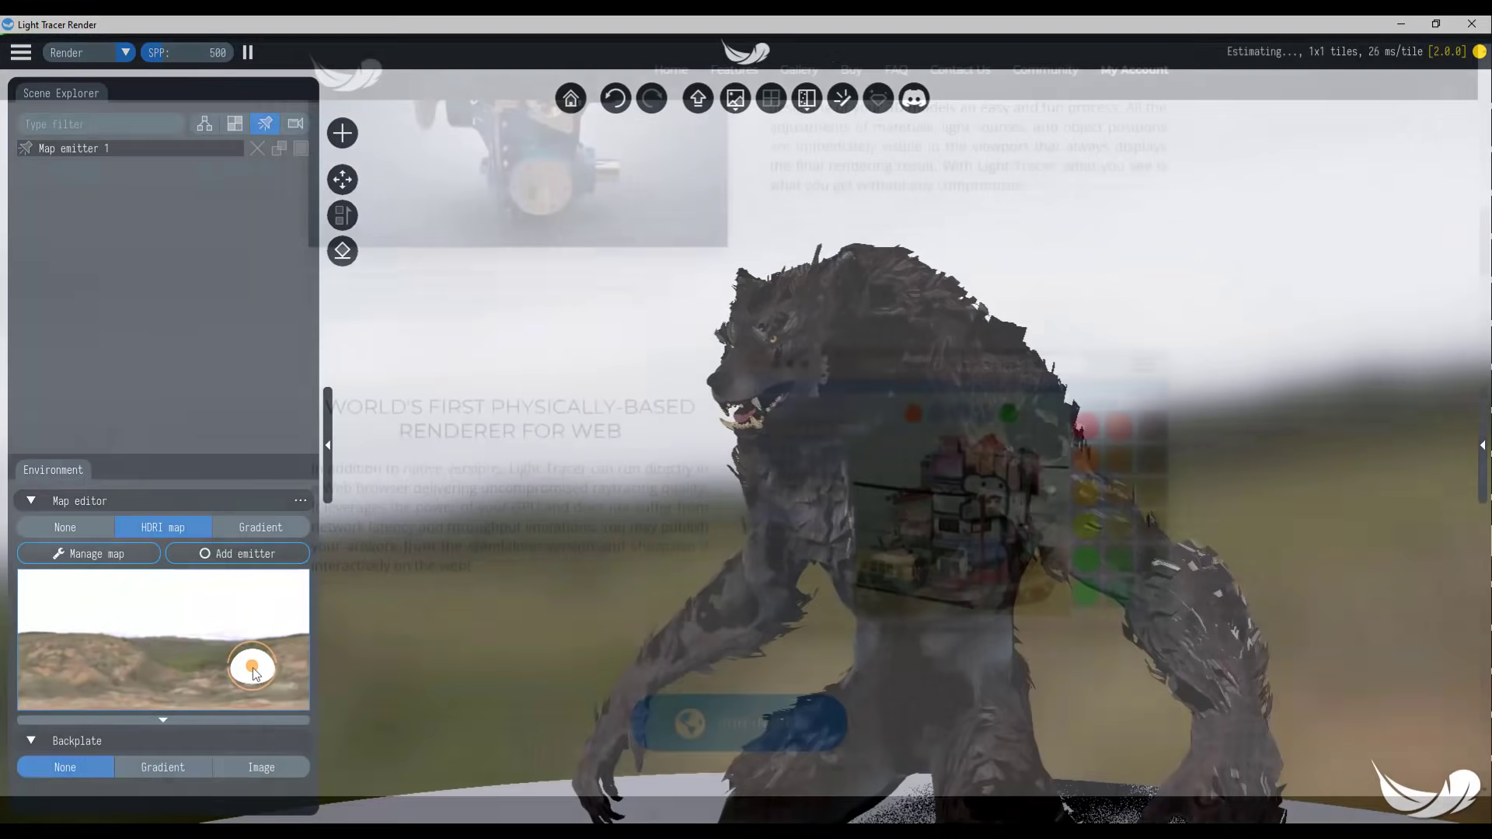
Step: Scroll down through the Light Tracer home page feature sections and back up again
scroll(1150, 517, down, 5)
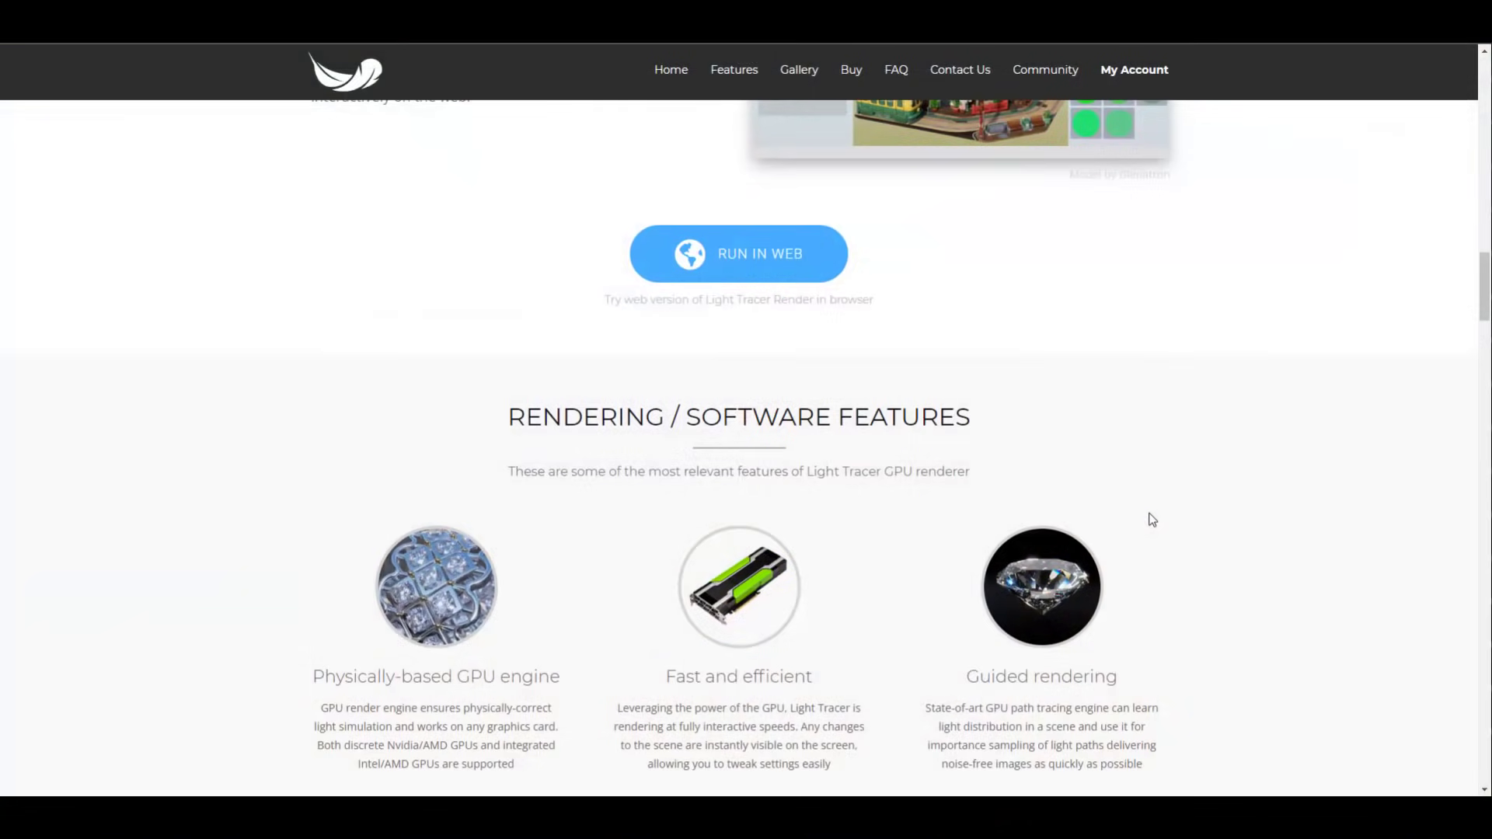
scroll(1153, 519, up, 10)
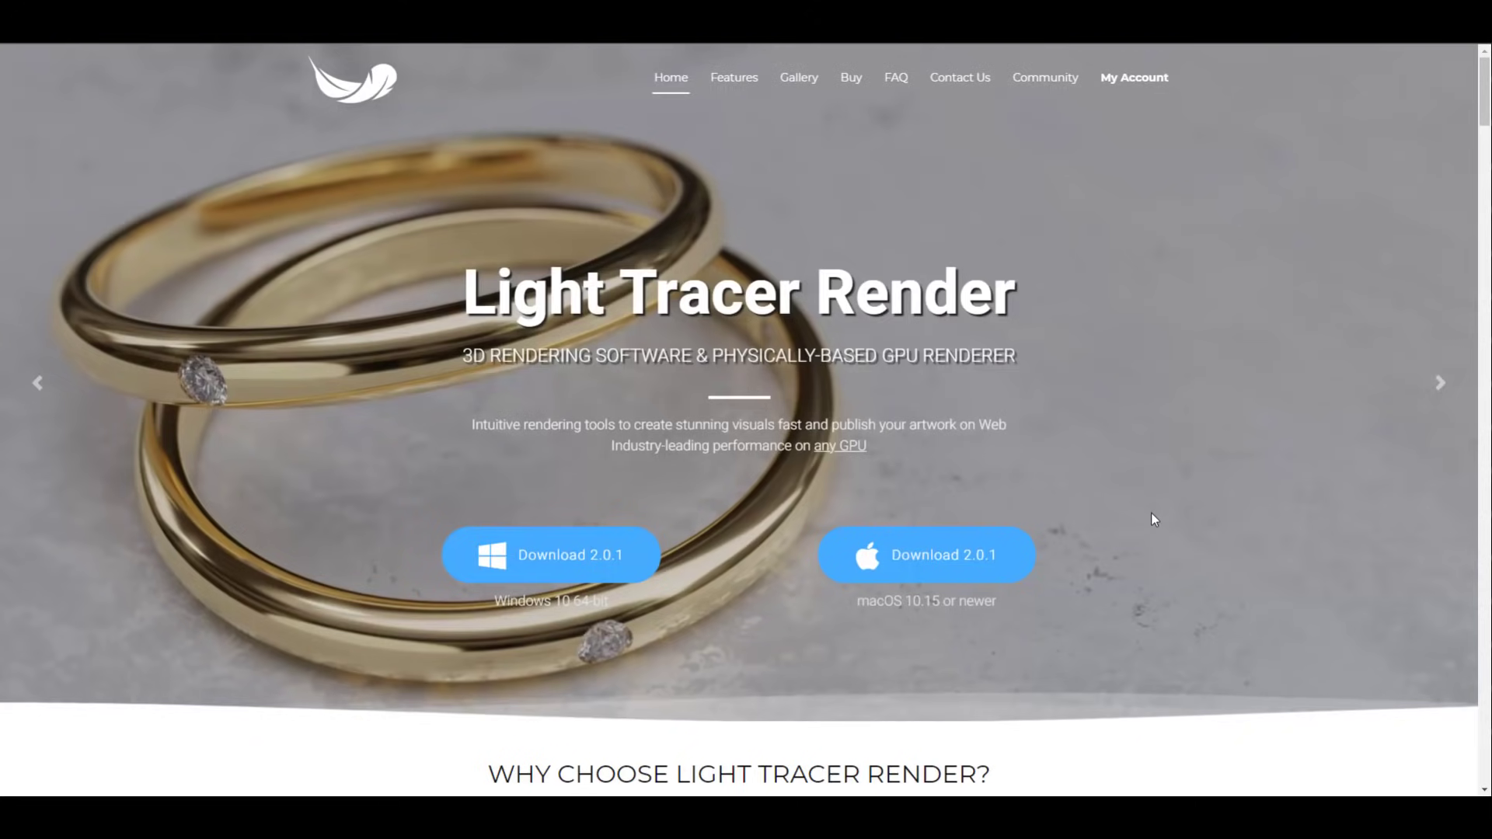
scroll(1209, 600, down, 8)
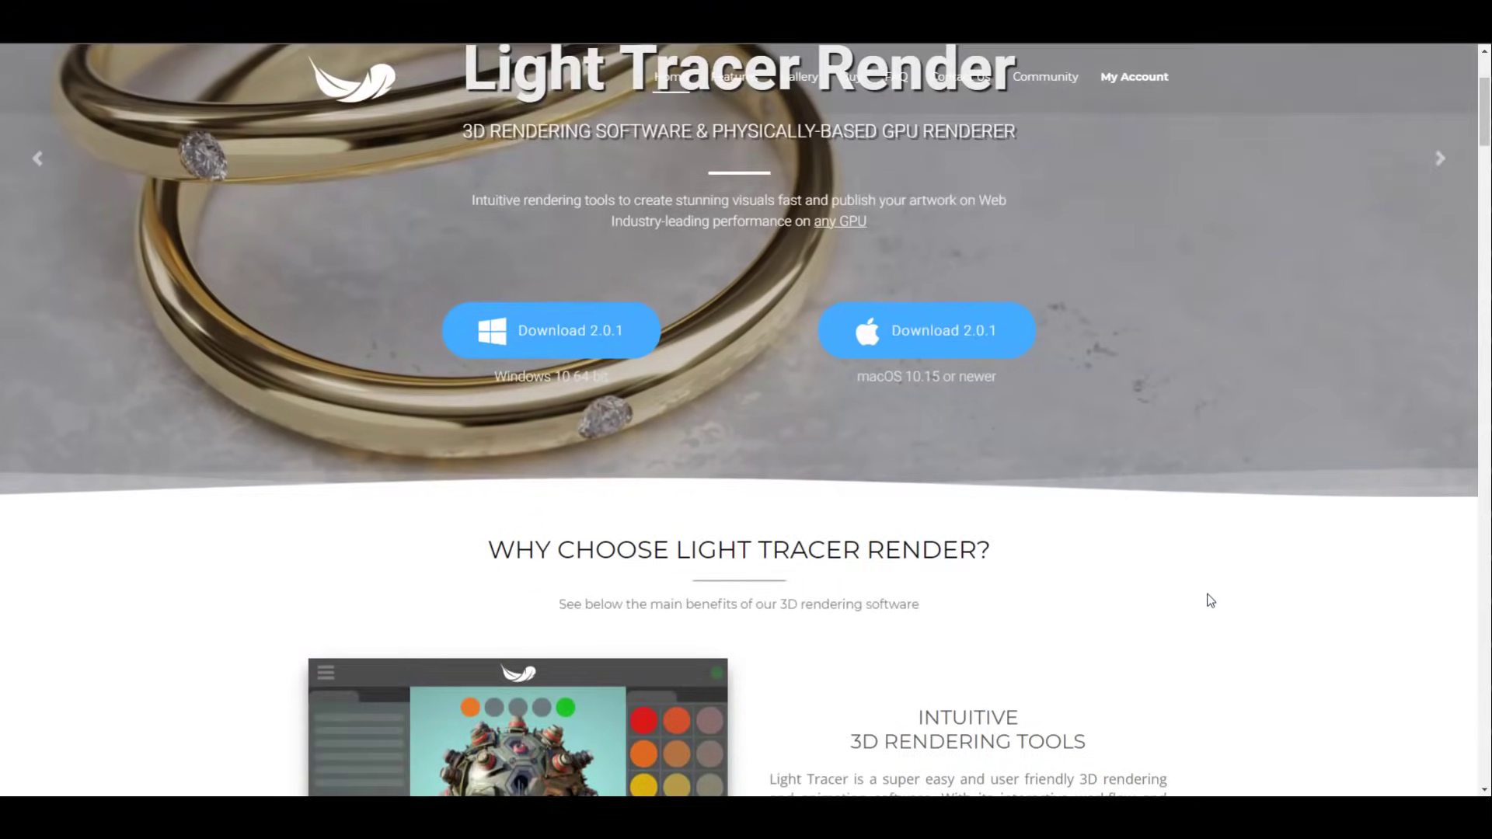
scroll(1243, 573, down, 4)
scroll(1250, 584, down, 2)
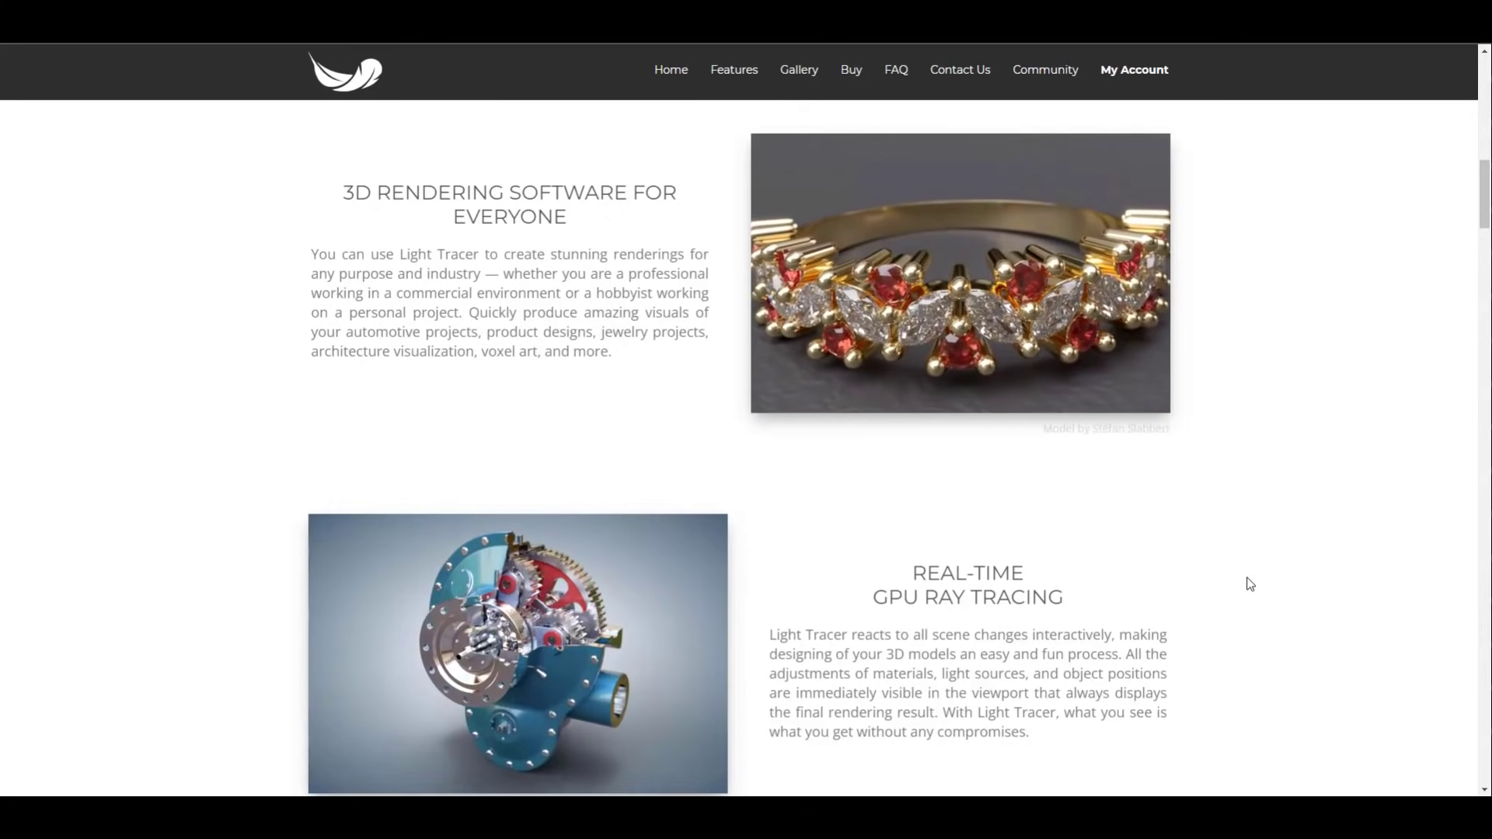
scroll(1250, 584, down, 1)
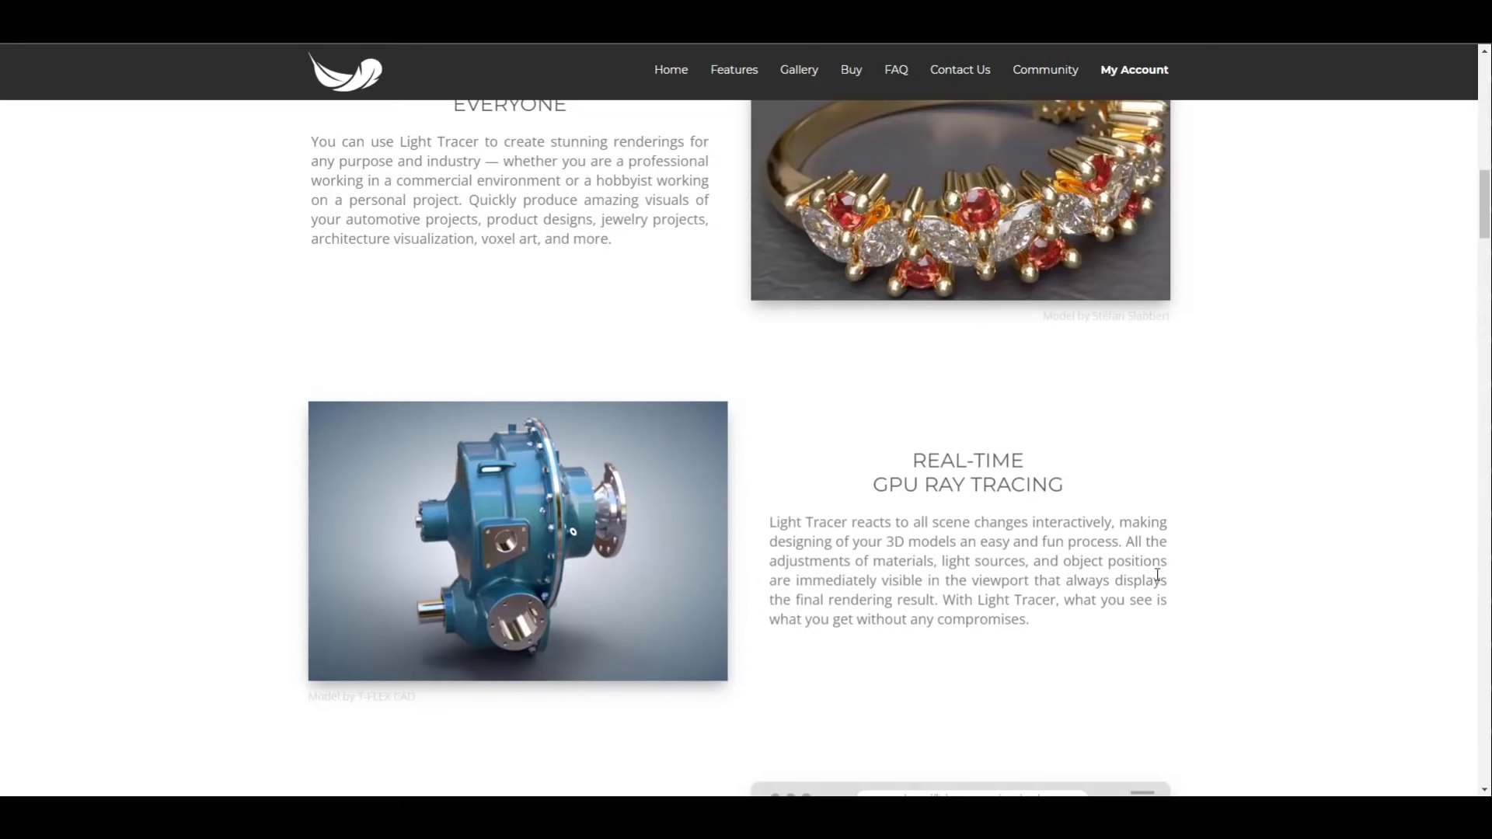
scroll(704, 323, up, 8)
scroll(801, 369, up, 4)
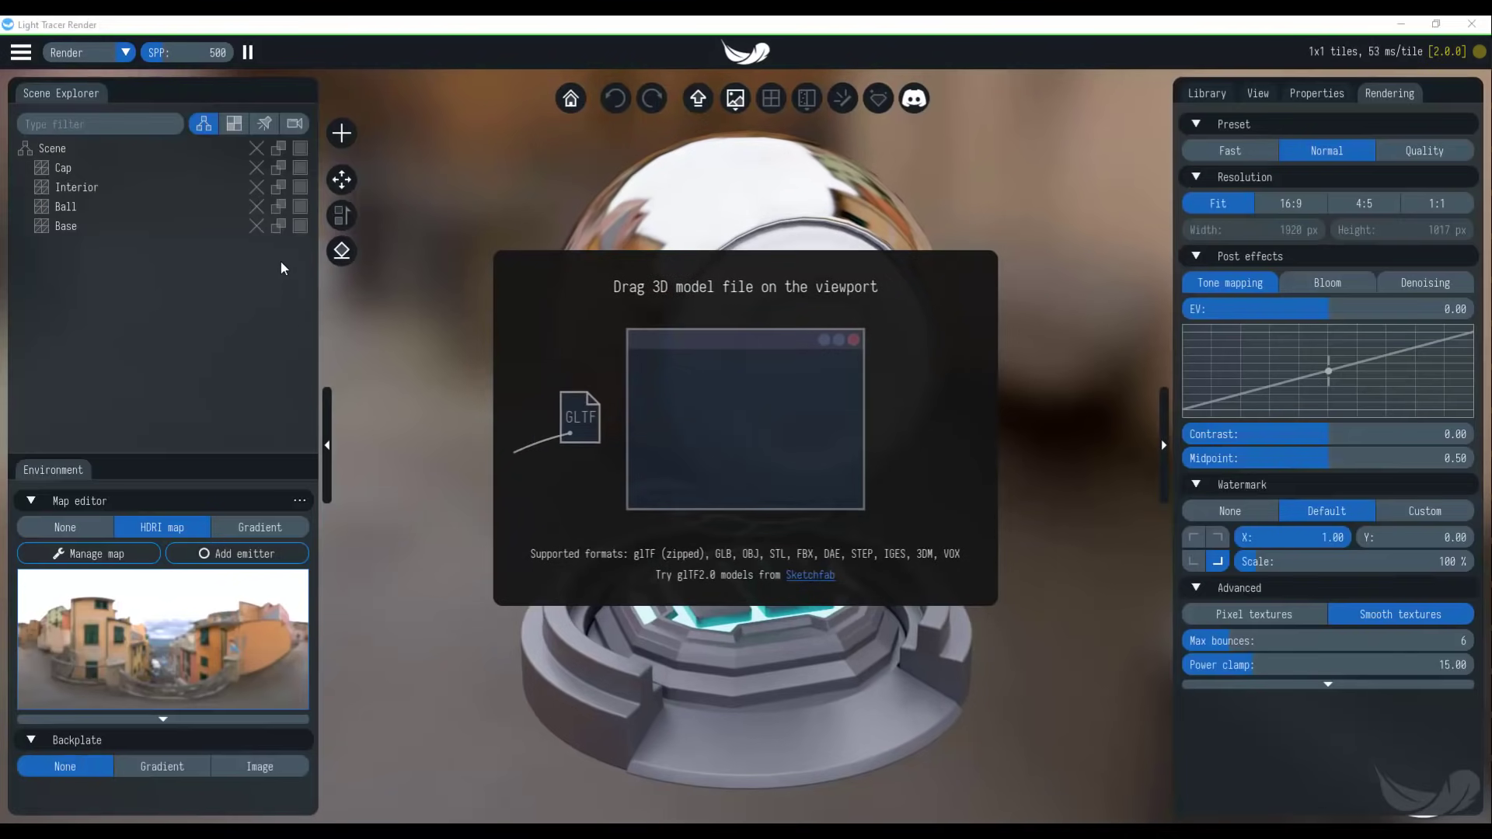
Step: Dismiss the import prompt, orbit and zoom around the chrome ball, then deselect Cap
click(238, 325)
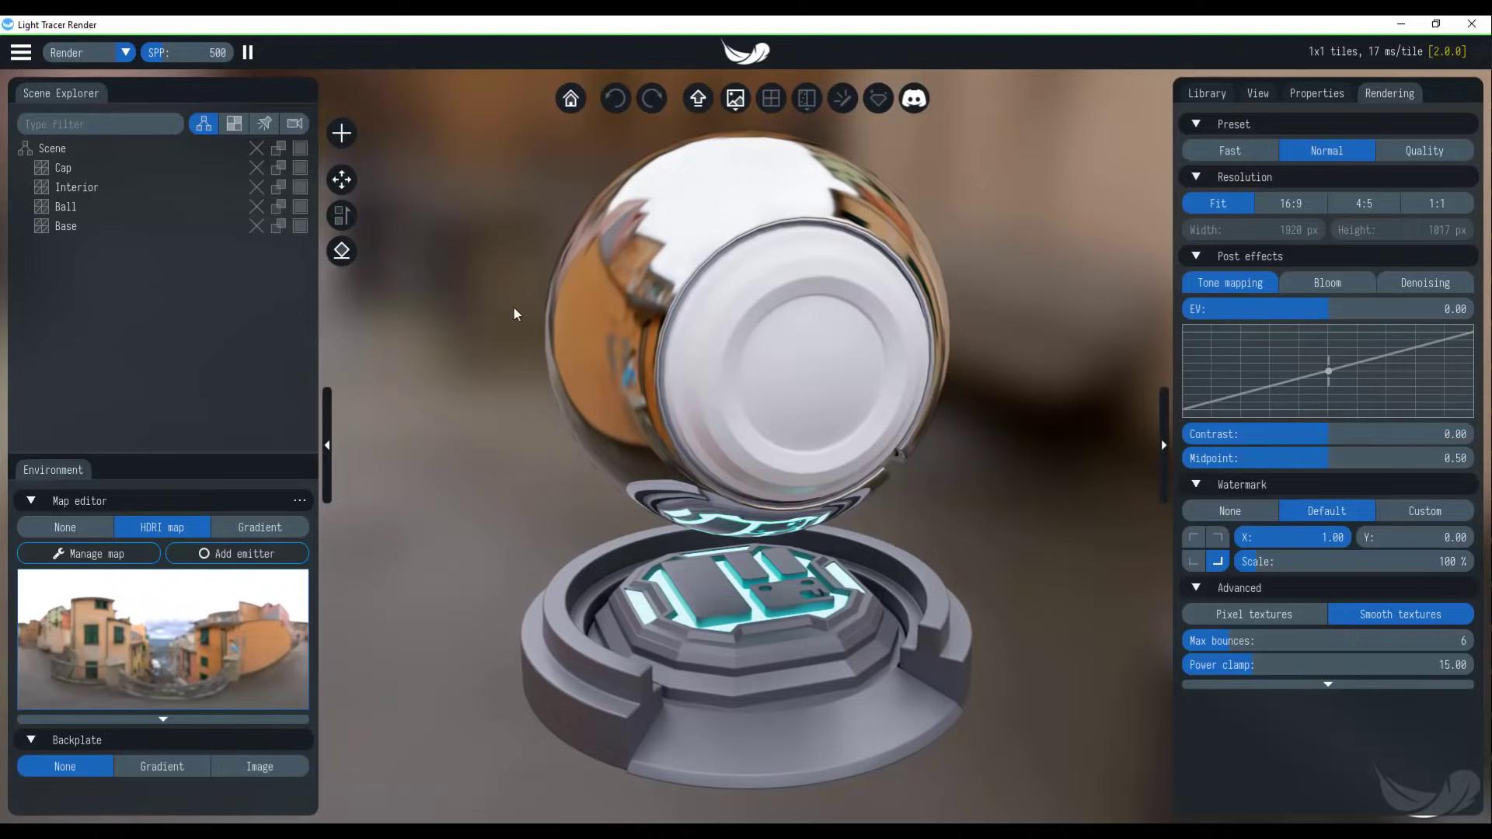
drag(1094, 302, 933, 351)
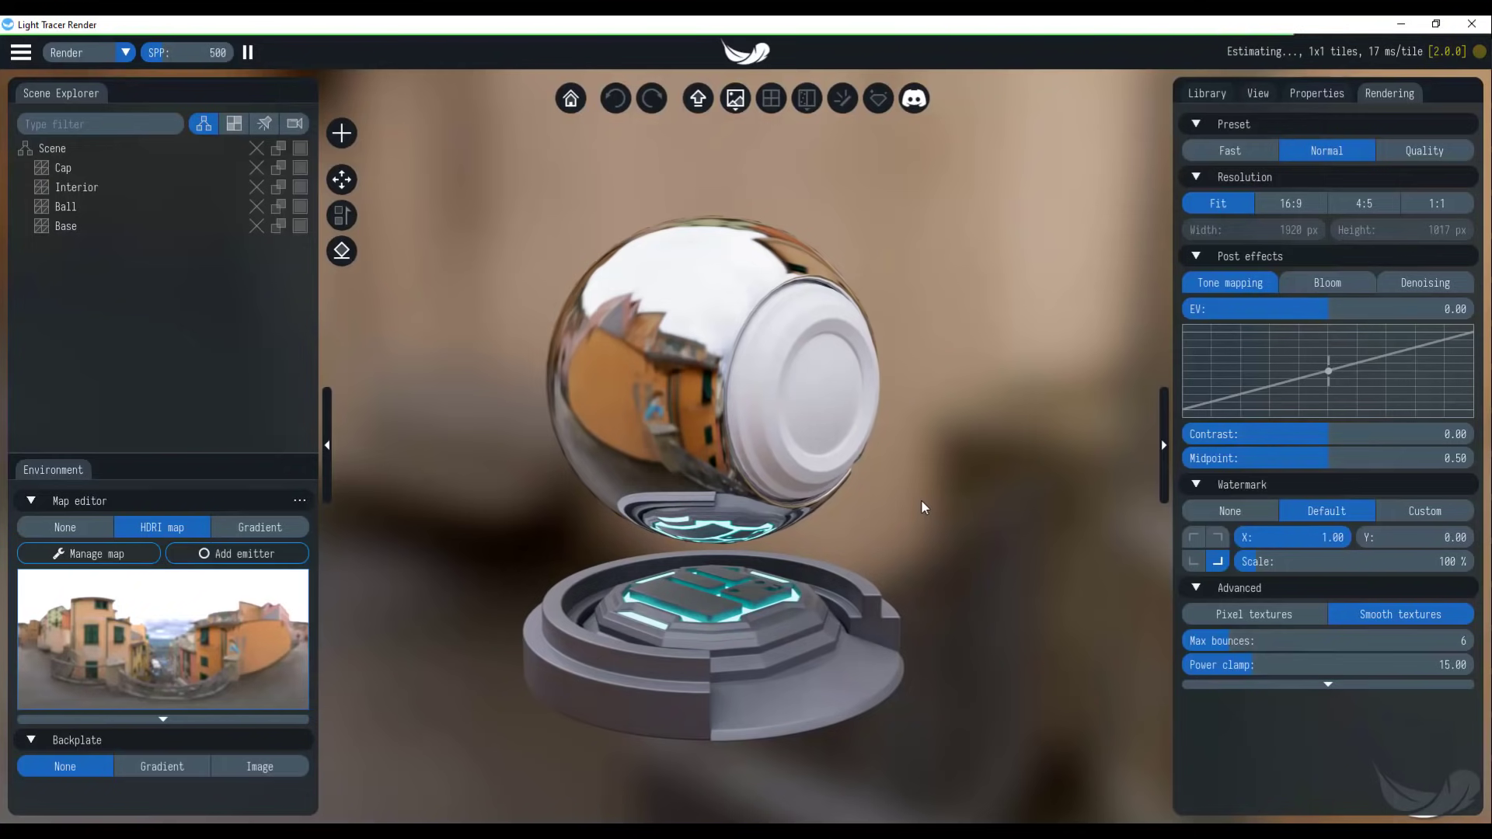
click(122, 437)
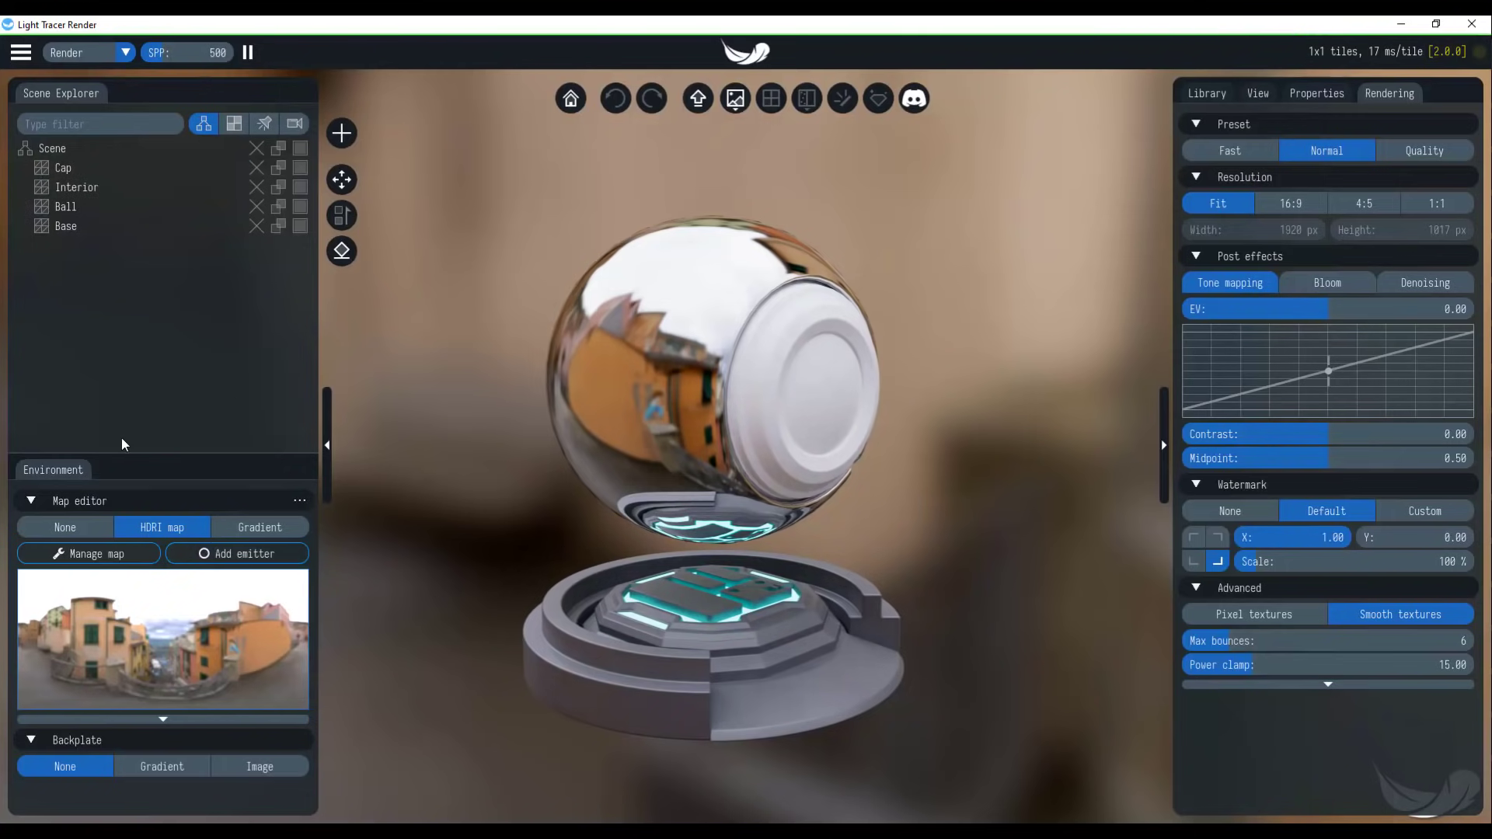
click(344, 135)
Step: Select and hide the Base pedestal, then delete the accidental Base_1 duplicate
click(249, 226)
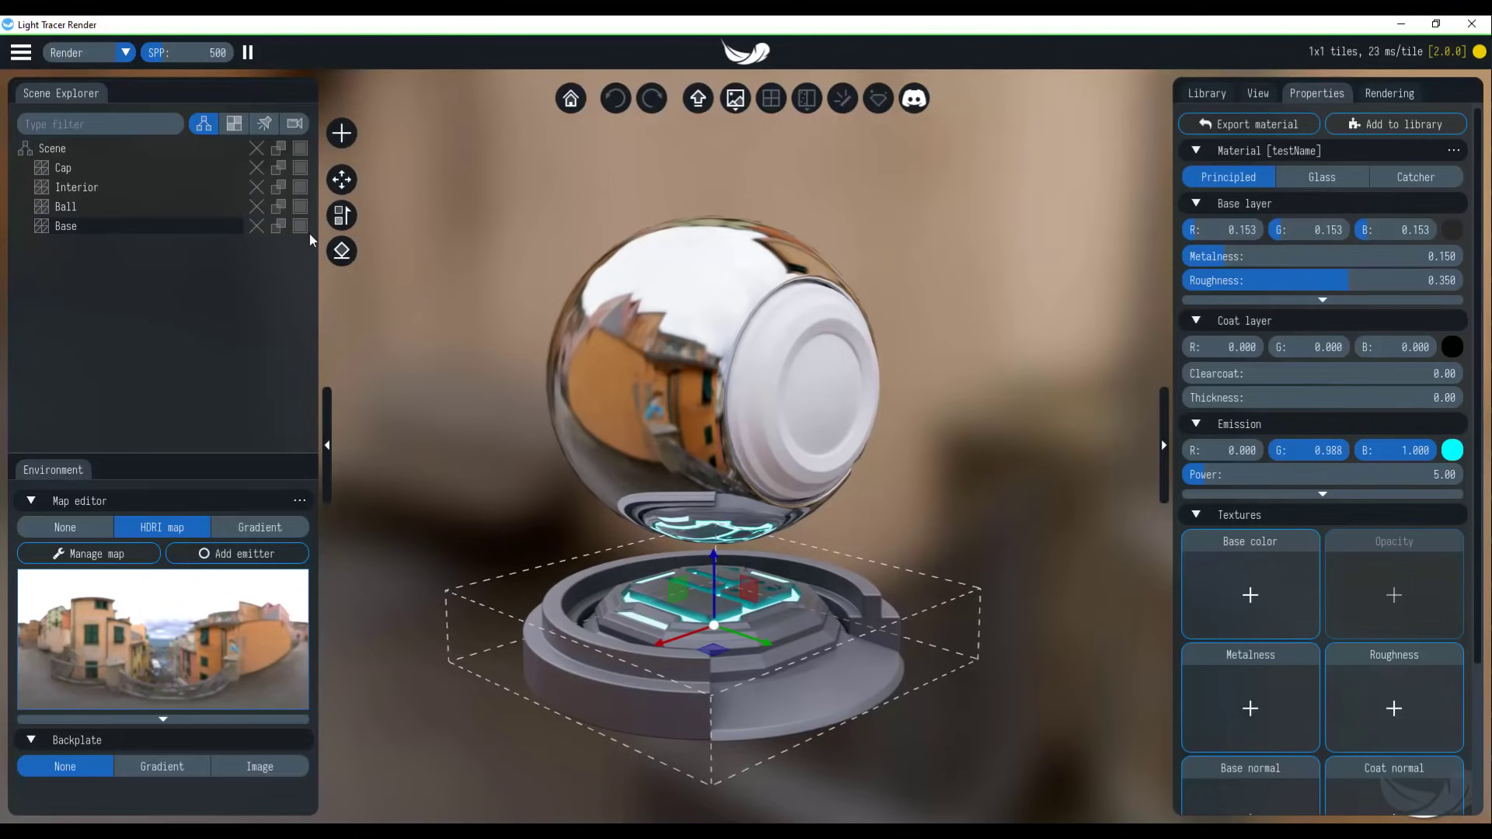
click(300, 226)
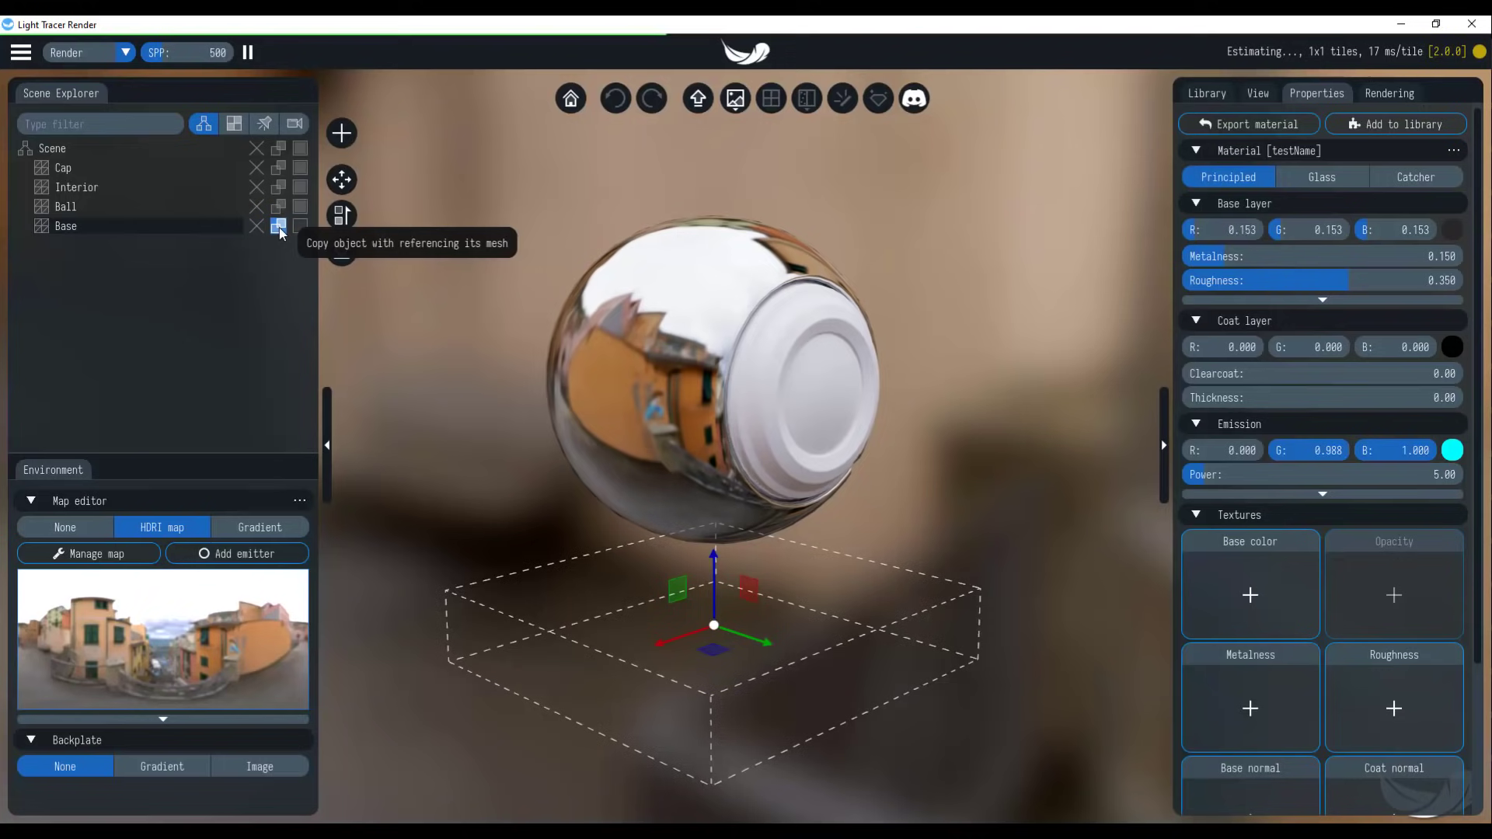
click(279, 228)
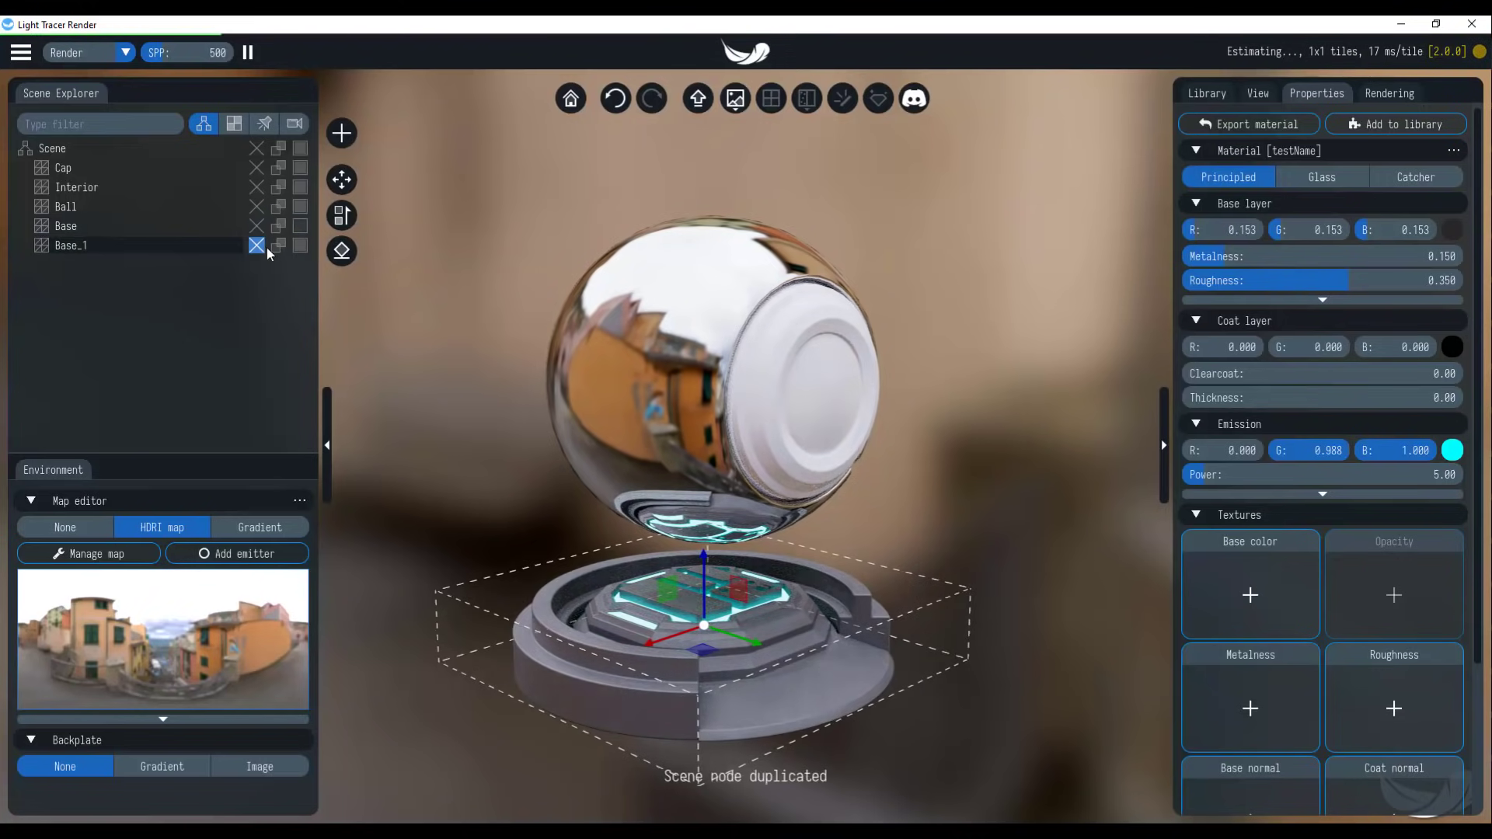
click(257, 246)
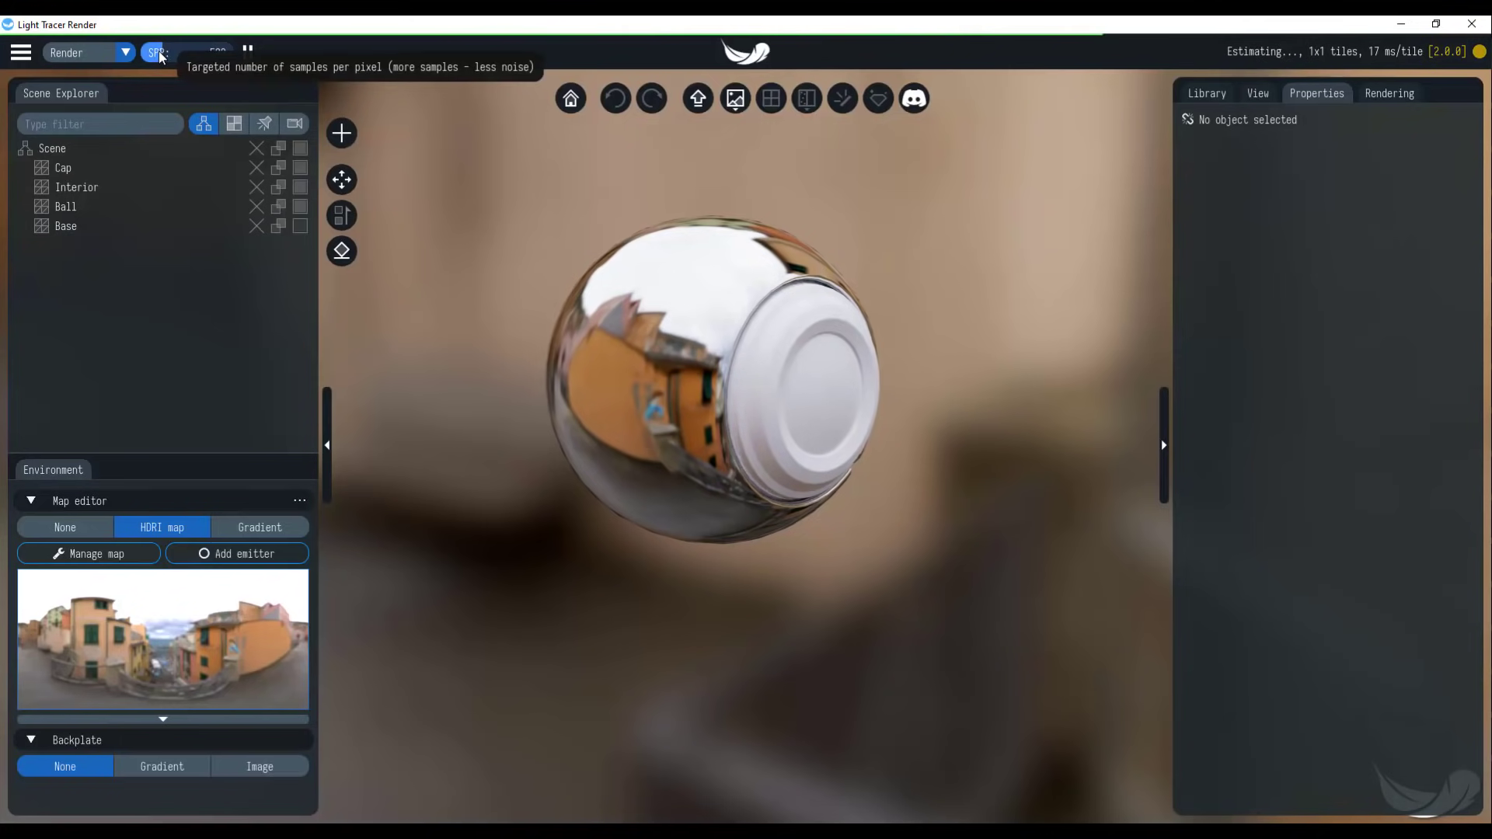
click(103, 56)
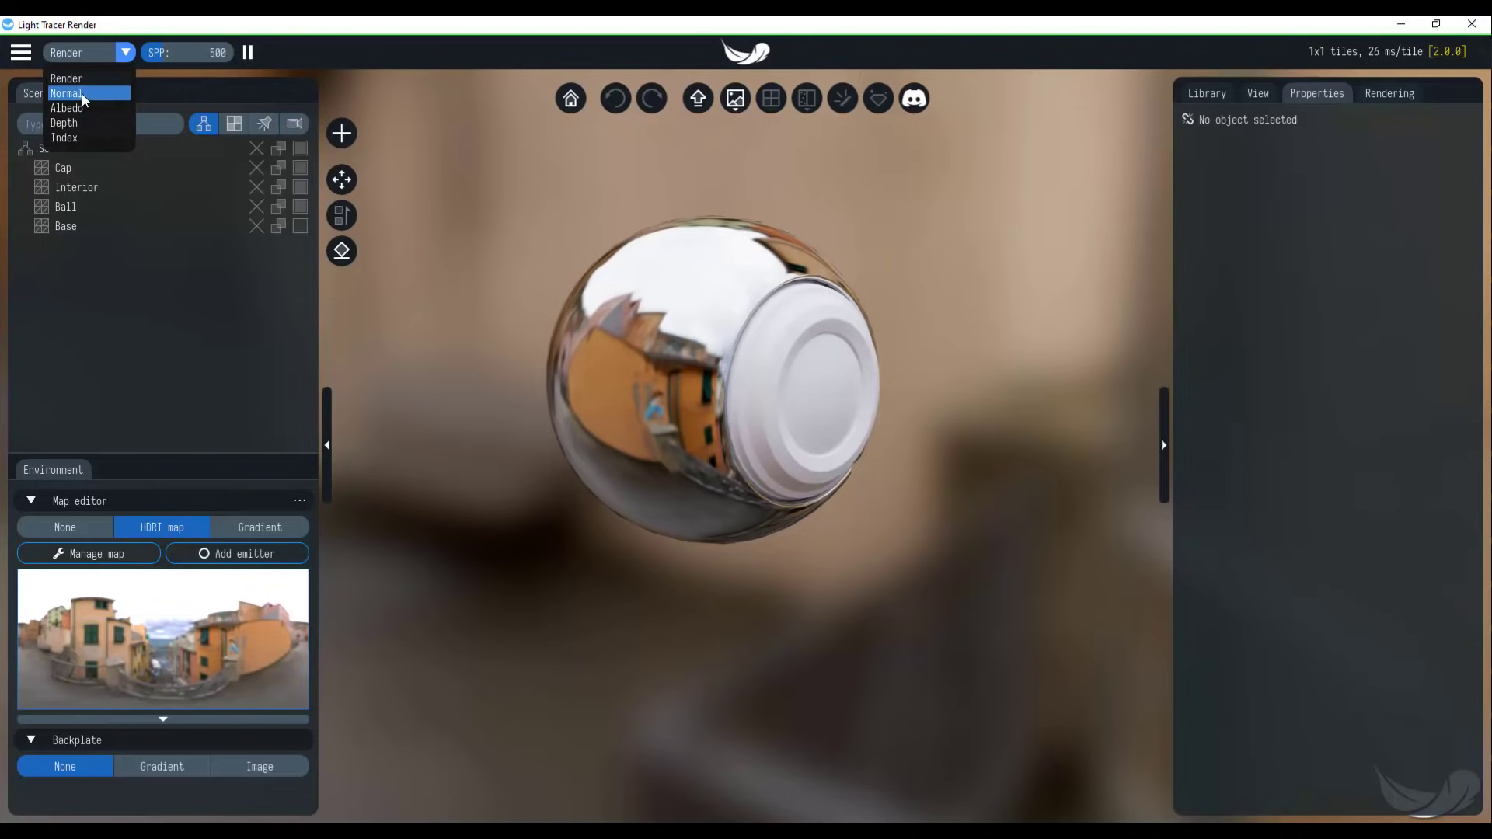
click(81, 93)
click(96, 50)
click(101, 108)
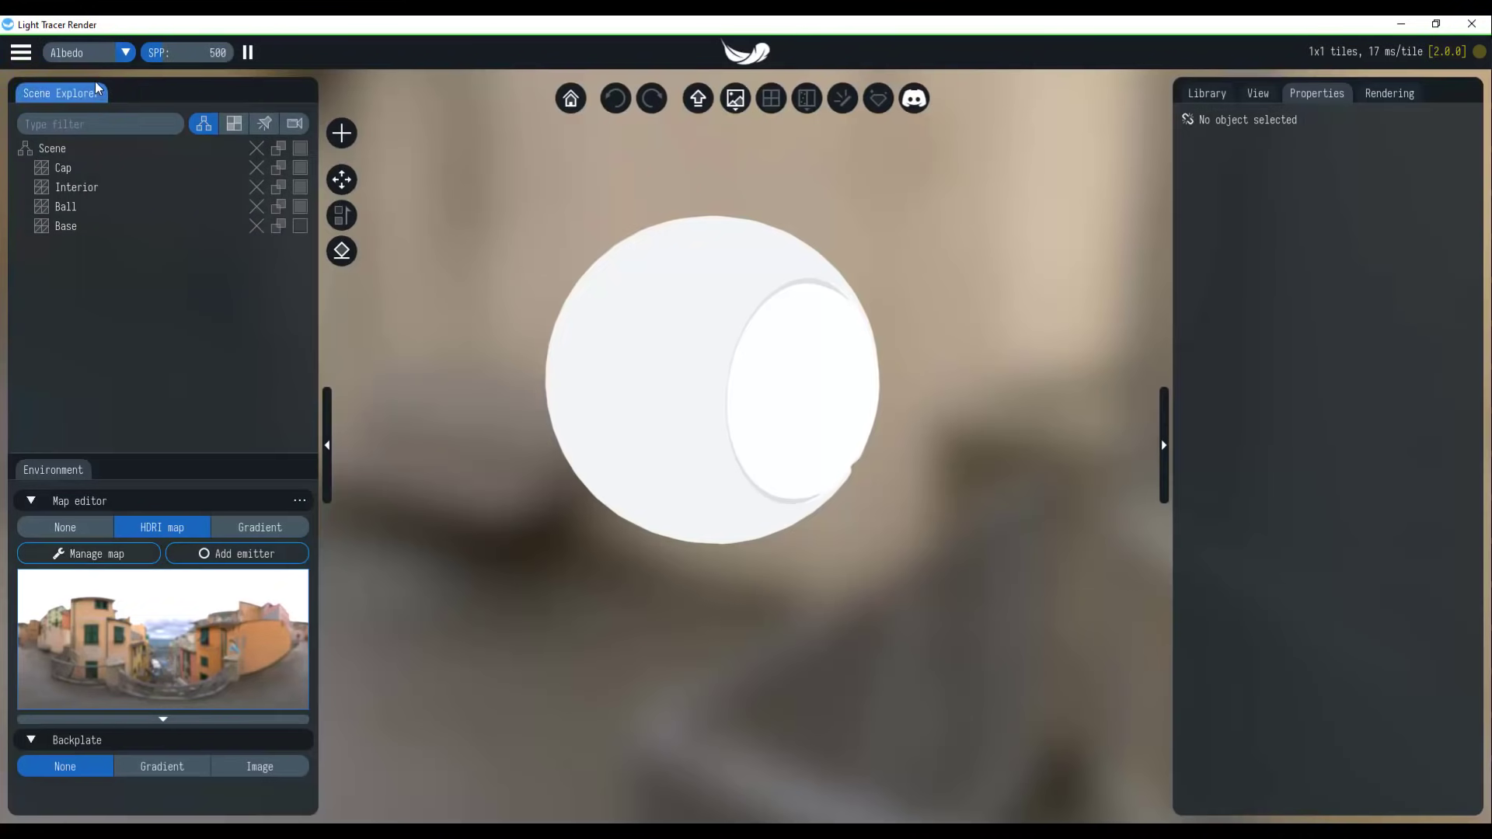
click(95, 52)
click(84, 137)
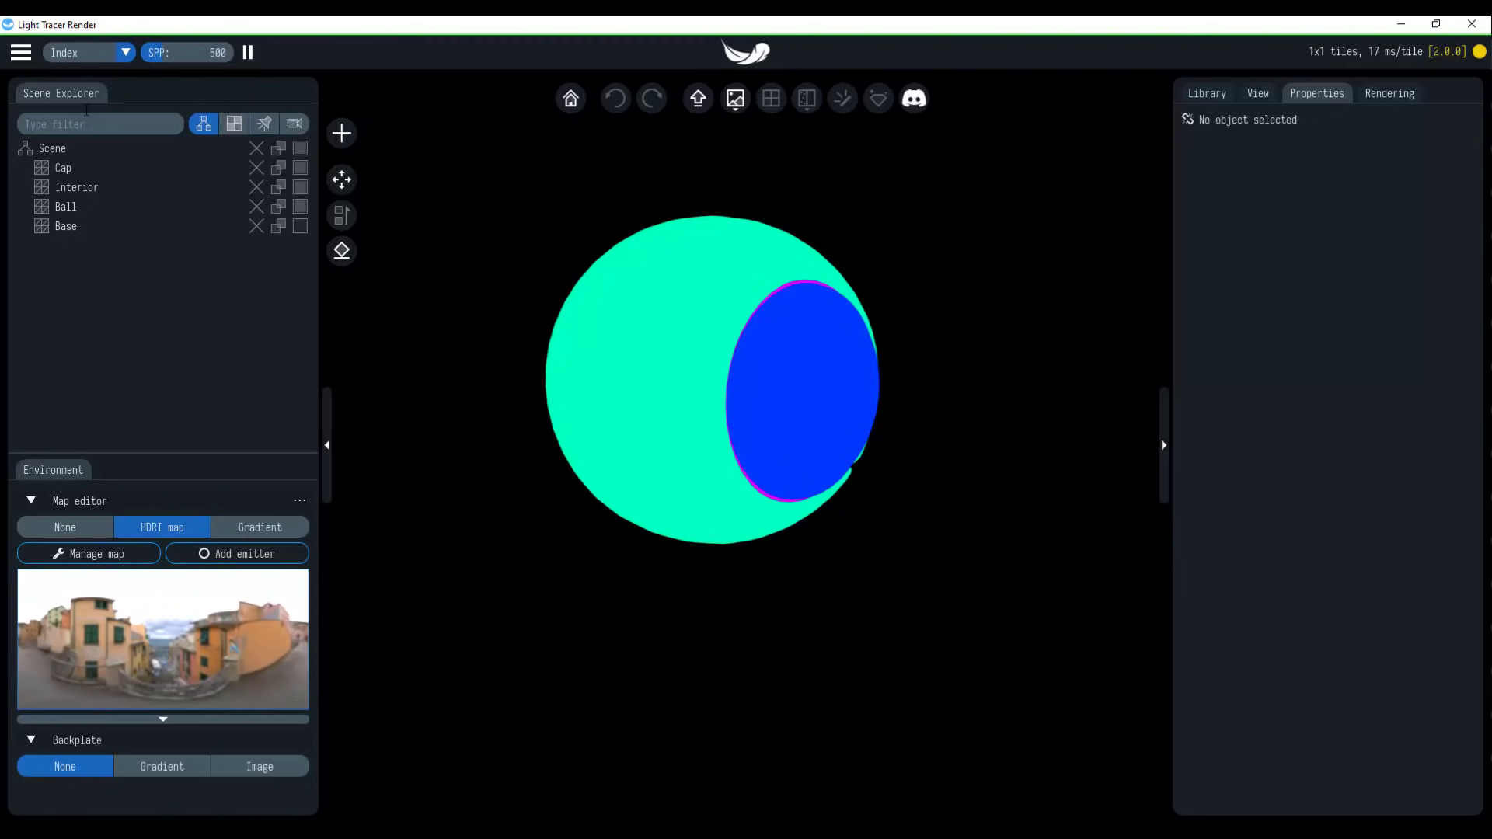
click(89, 80)
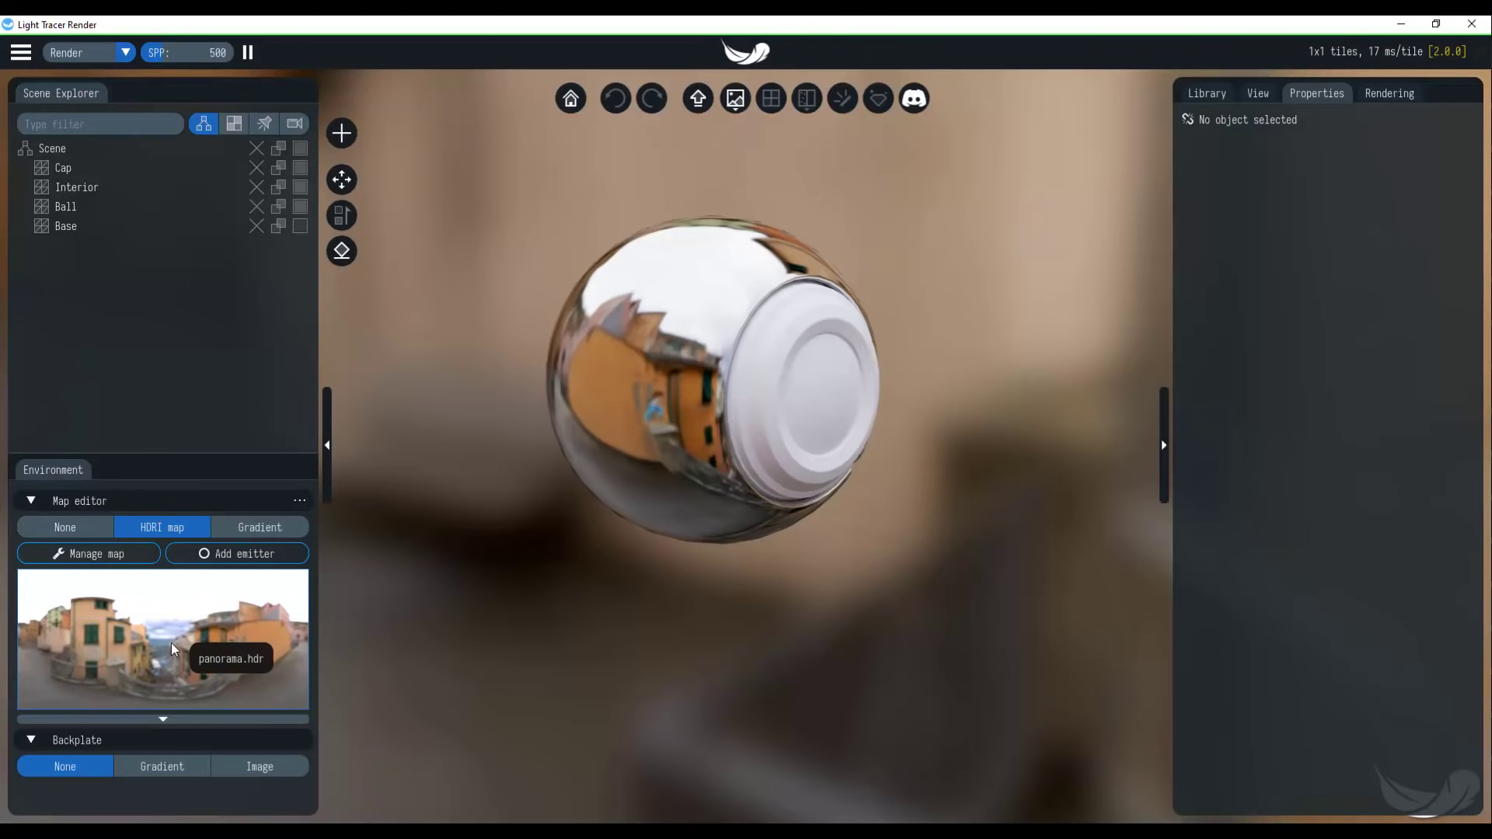
Step: Flip through the Library, Properties and Rendering panels, ending on Rendering, and close the main menu
click(1220, 91)
click(1325, 97)
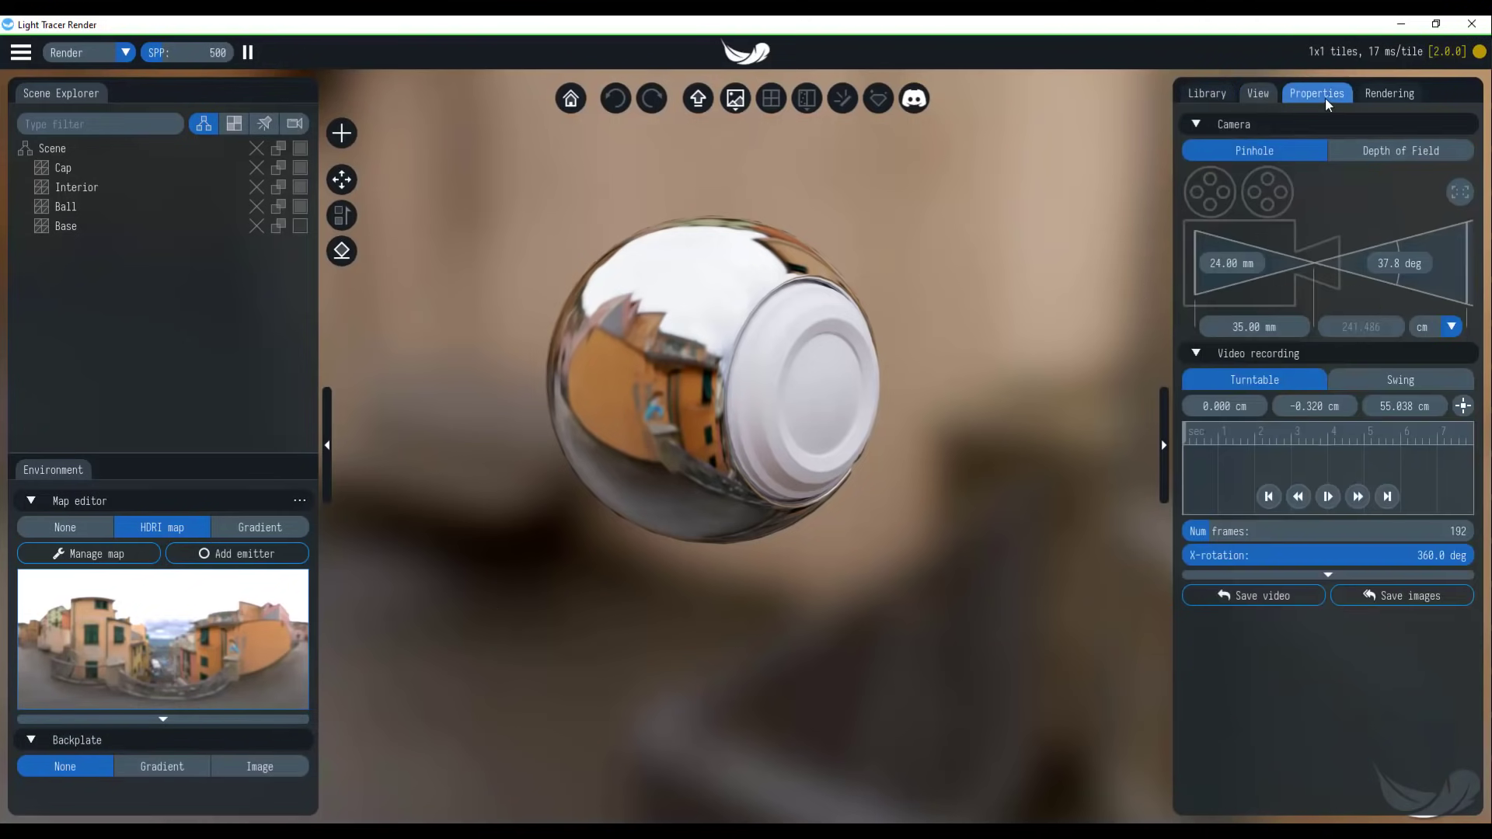
click(1387, 95)
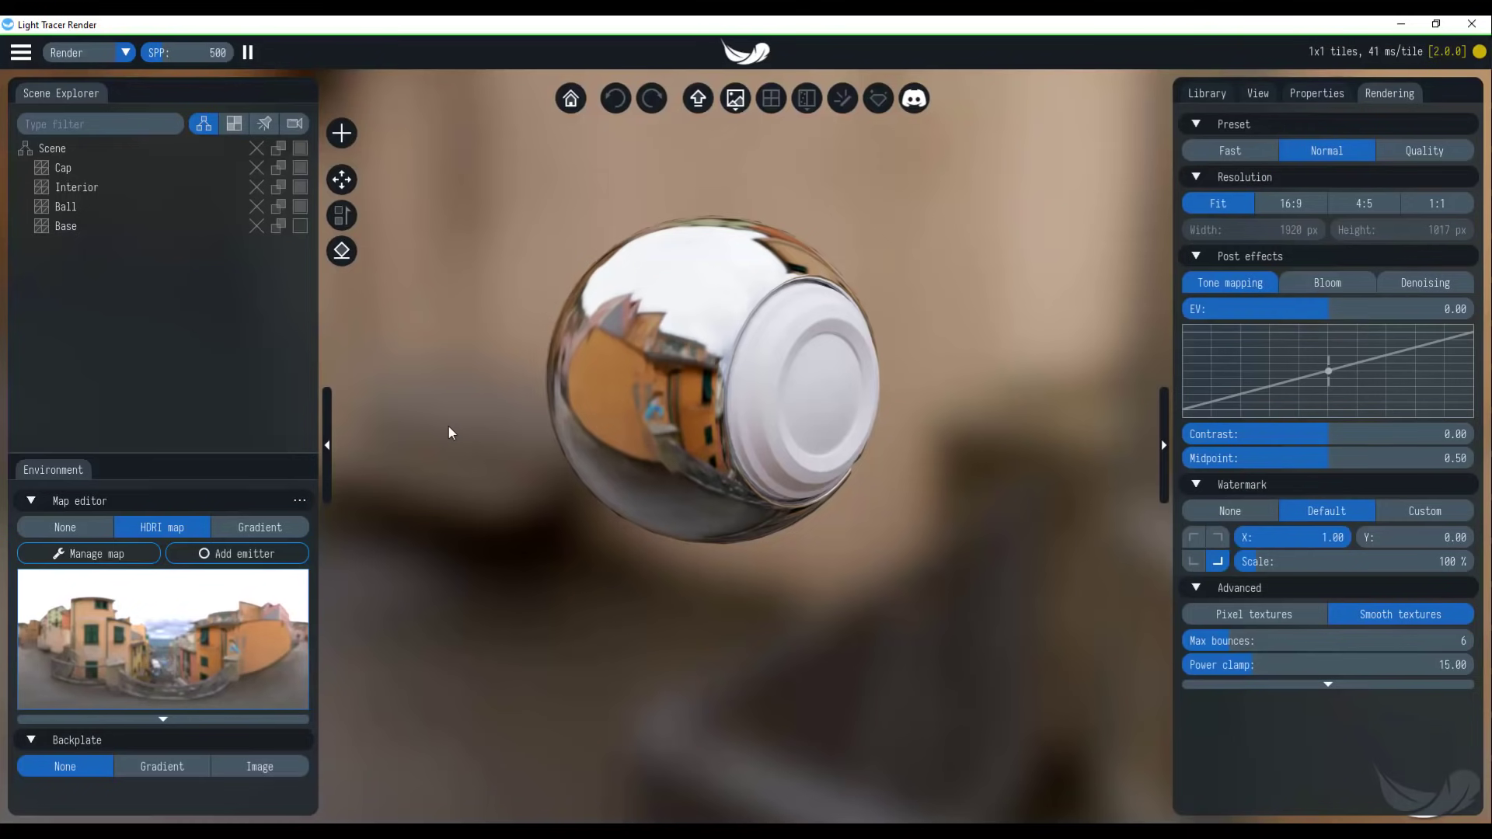
click(21, 54)
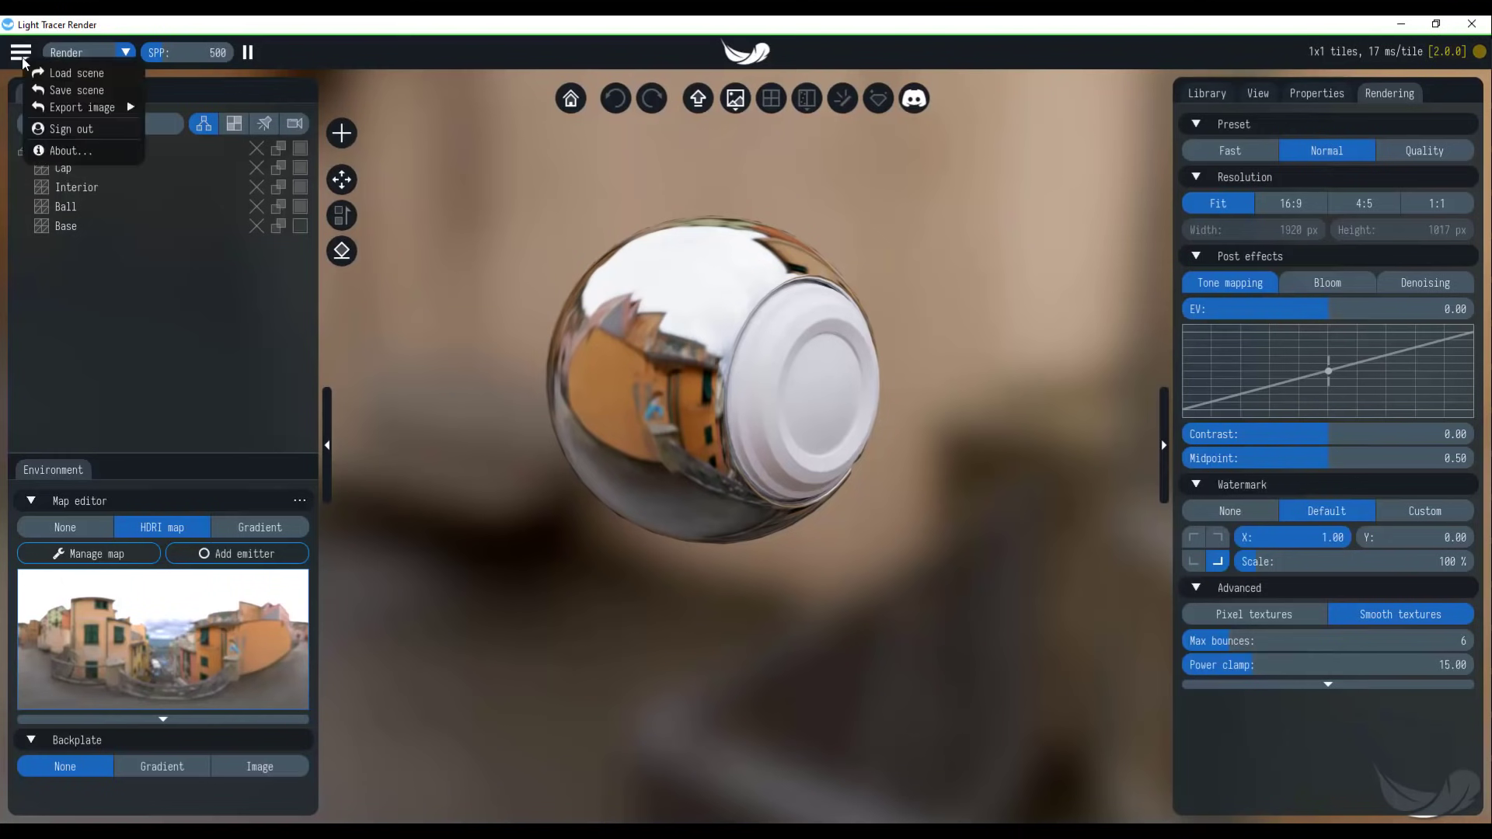
click(198, 357)
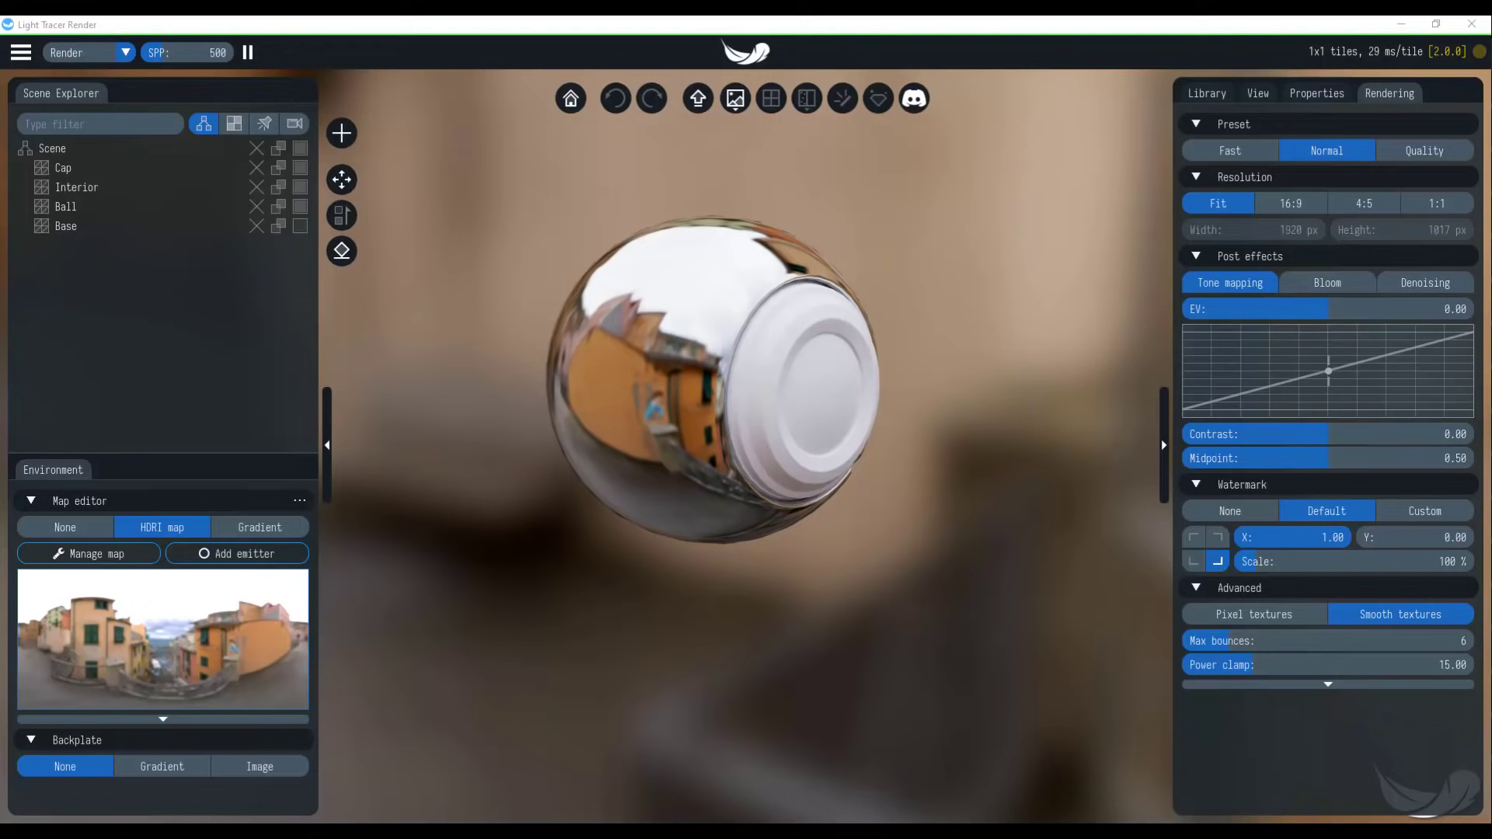
Step: Import the armored figure model with Replace, then orbit to face its front
drag(816, 235, 817, 234)
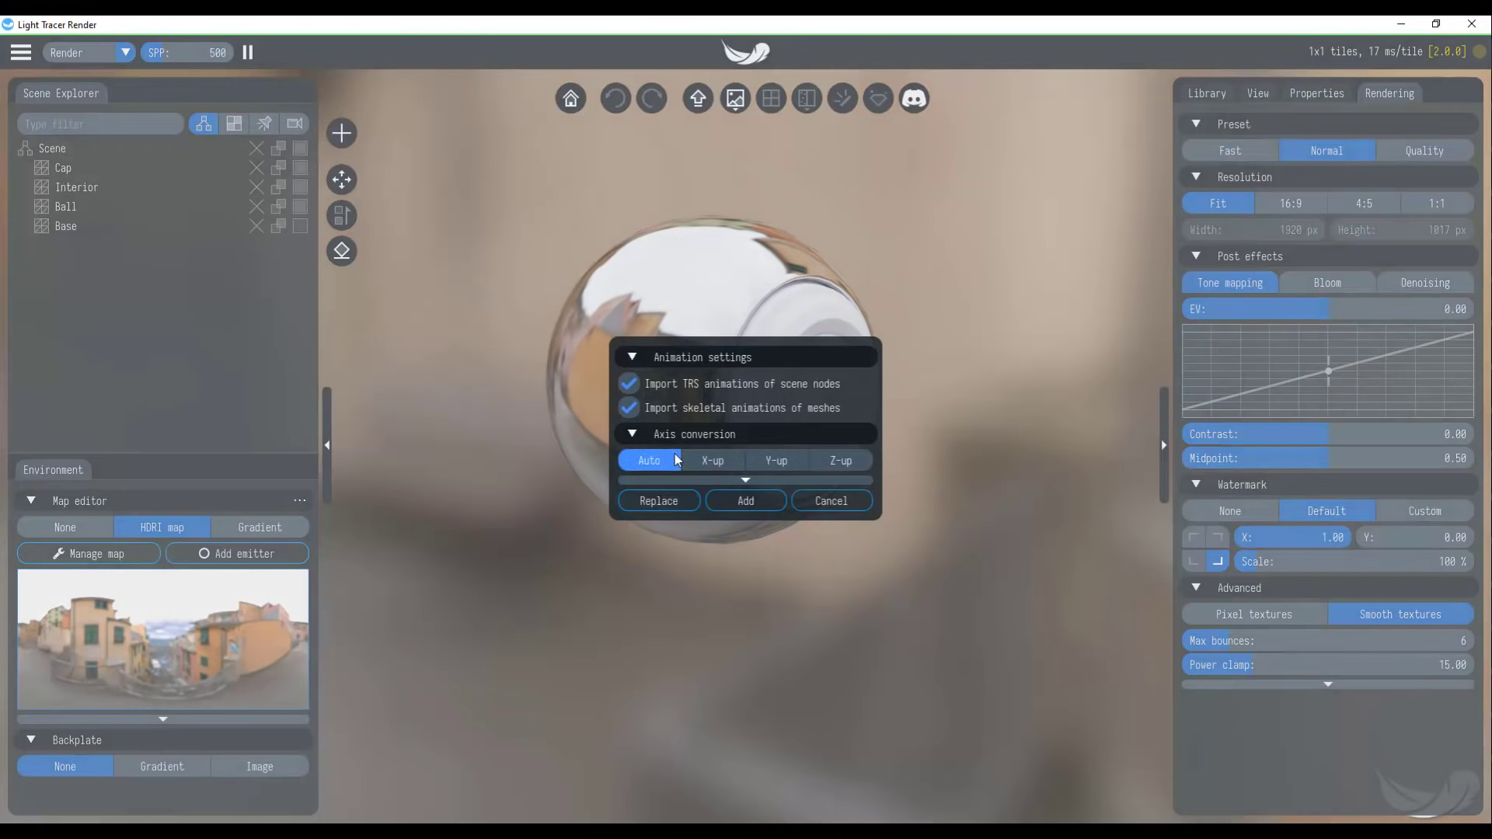
click(665, 504)
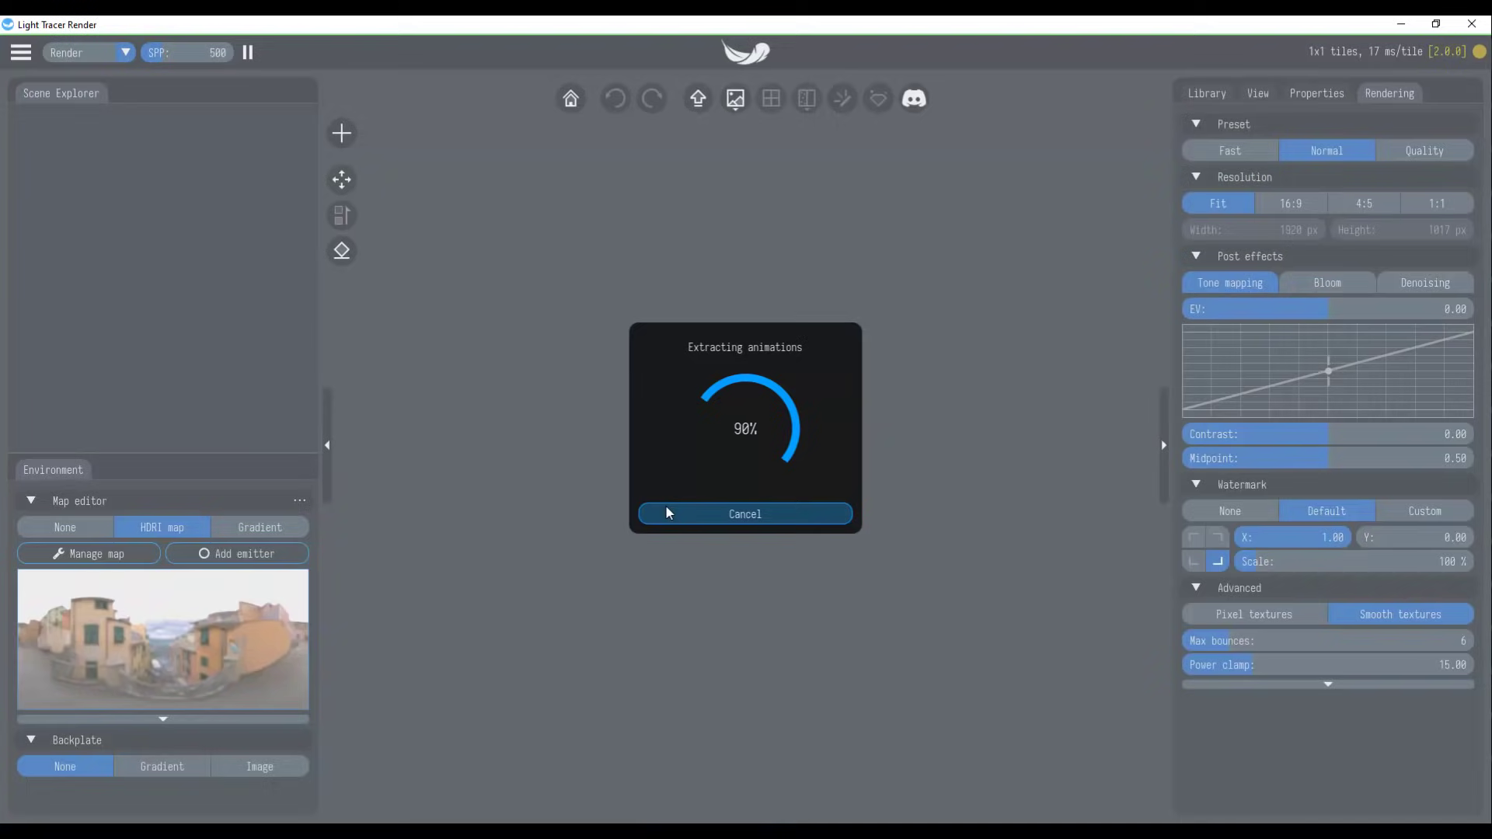
drag(999, 633, 860, 625)
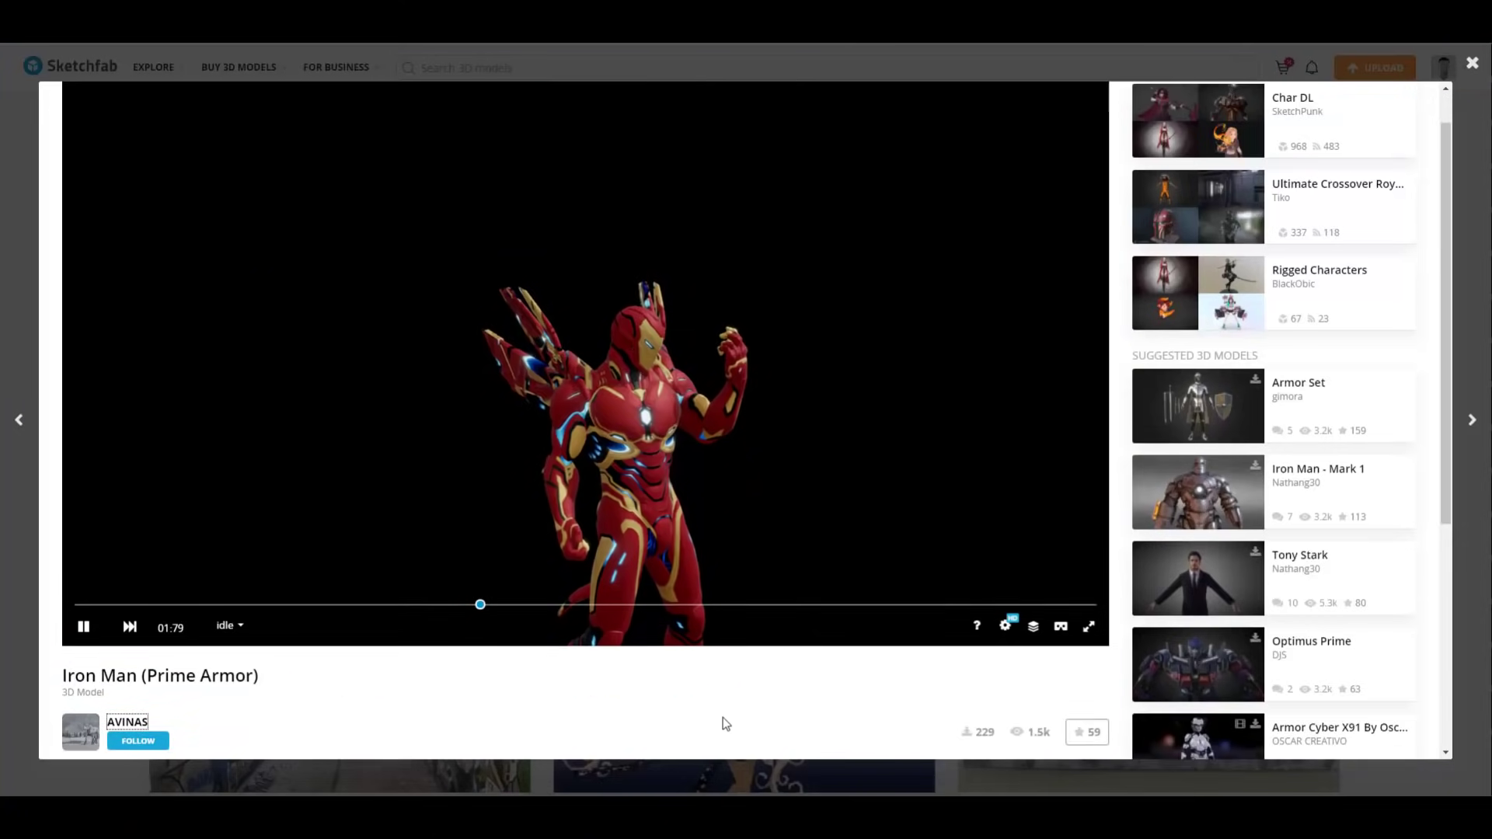
Step: Scroll the Iron Man (Prime Armor) page to its viewer and rotate the preview sideways
scroll(723, 717, down, 5)
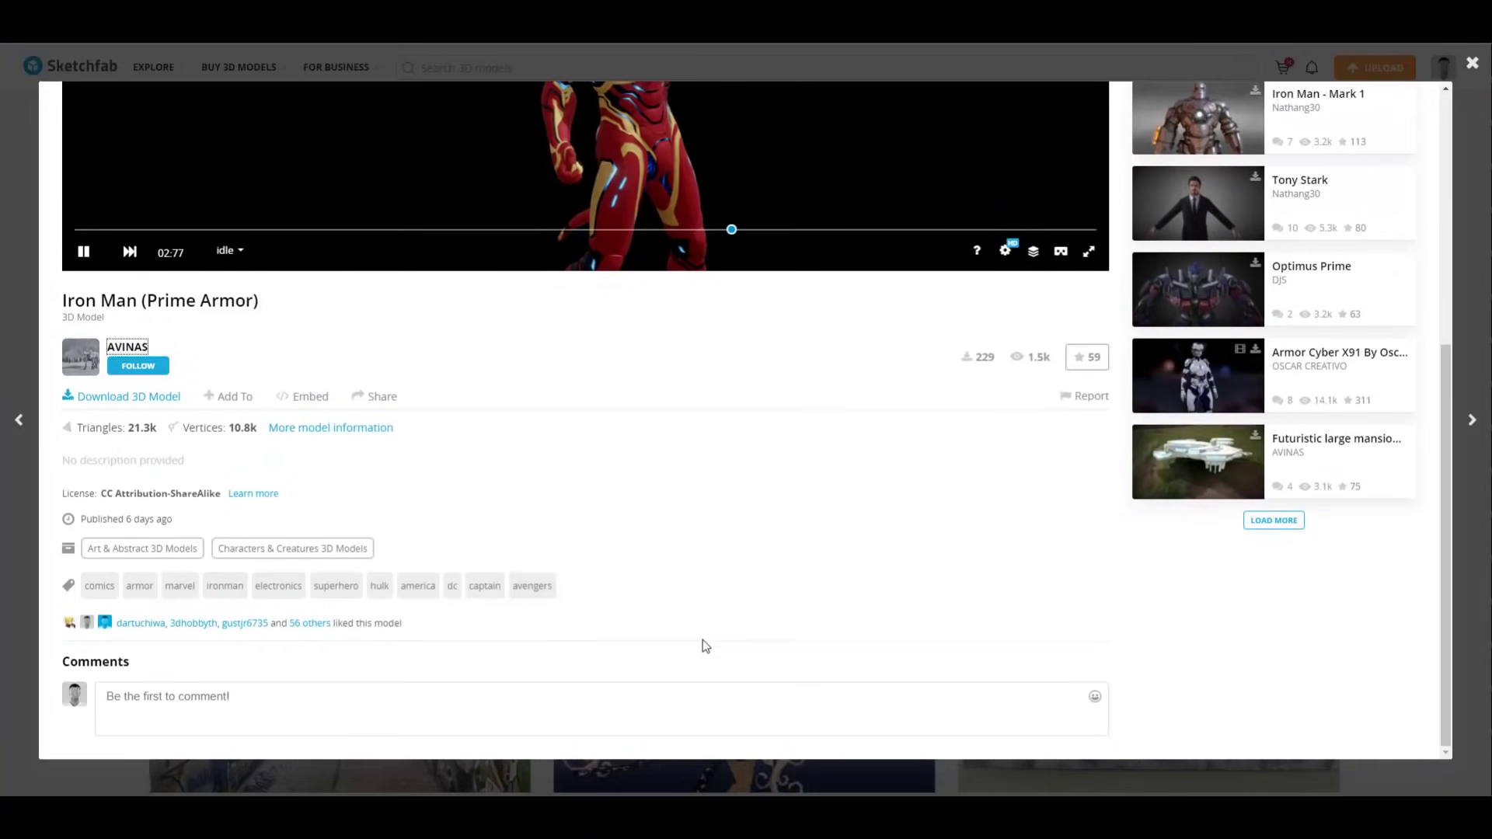
scroll(705, 645, up, 5)
scroll(371, 680, down, 3)
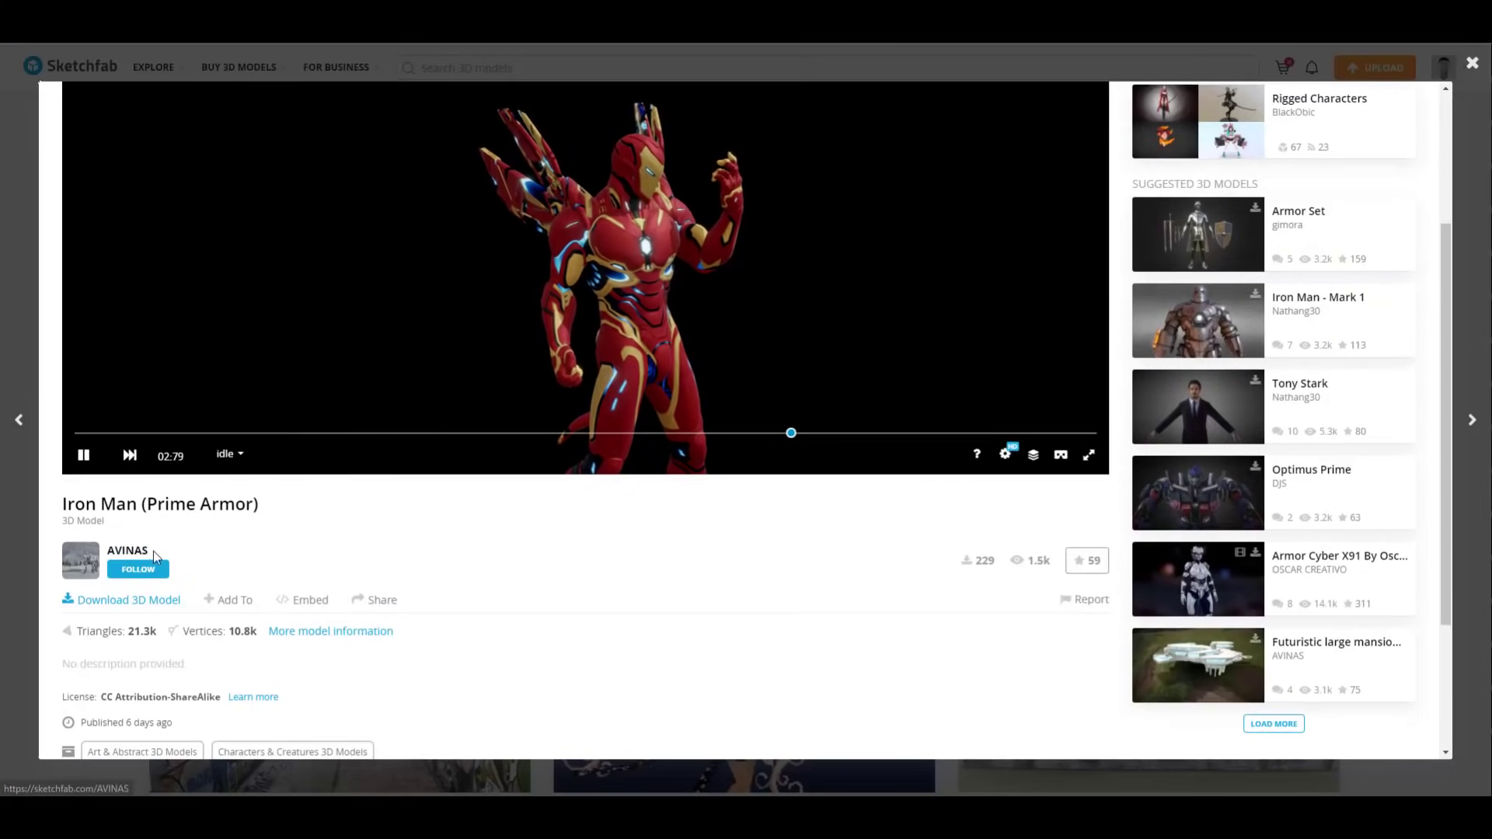
scroll(365, 574, up, 3)
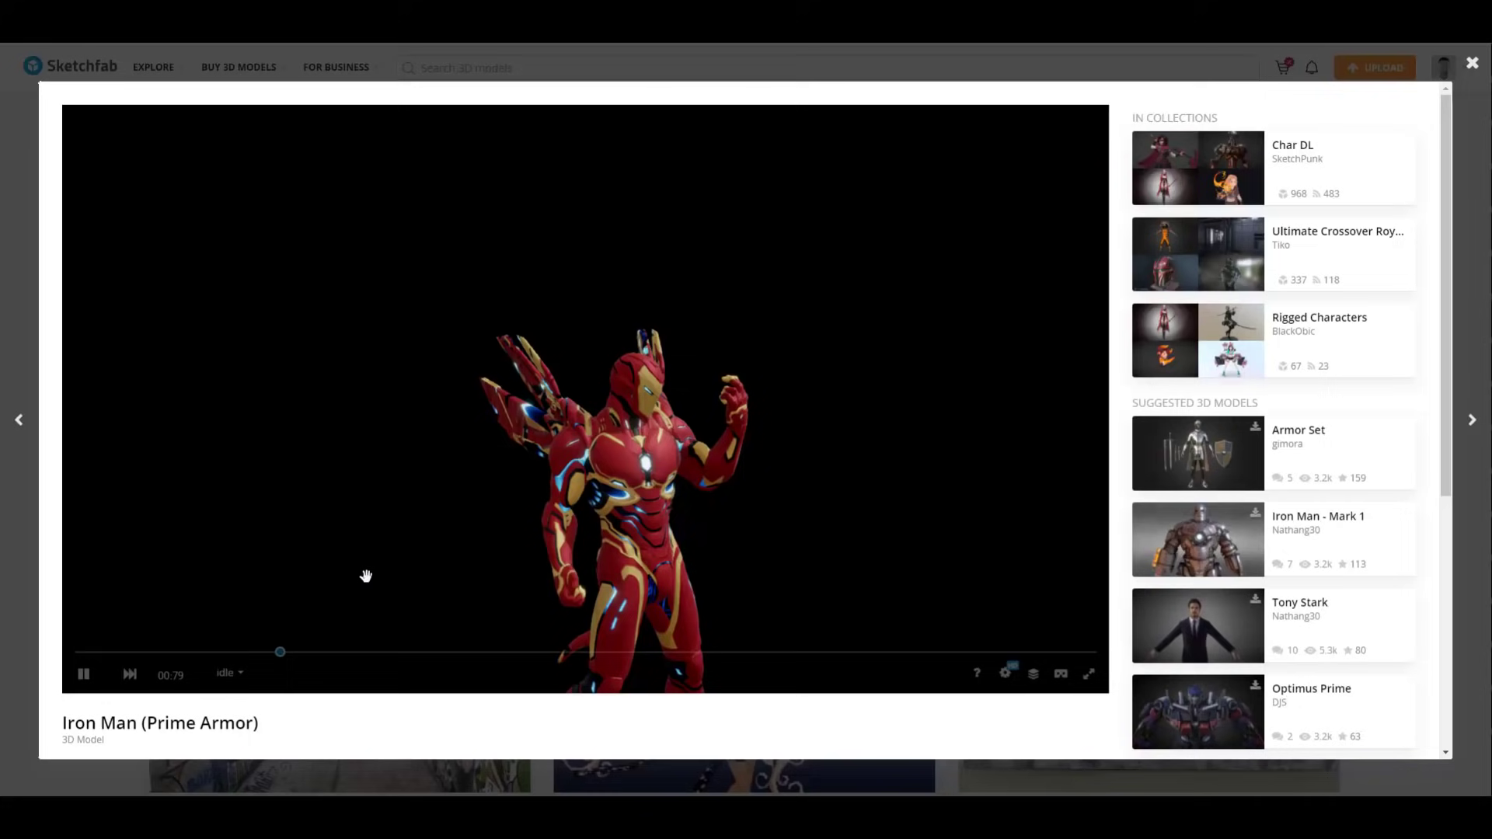
drag(795, 533, 900, 508)
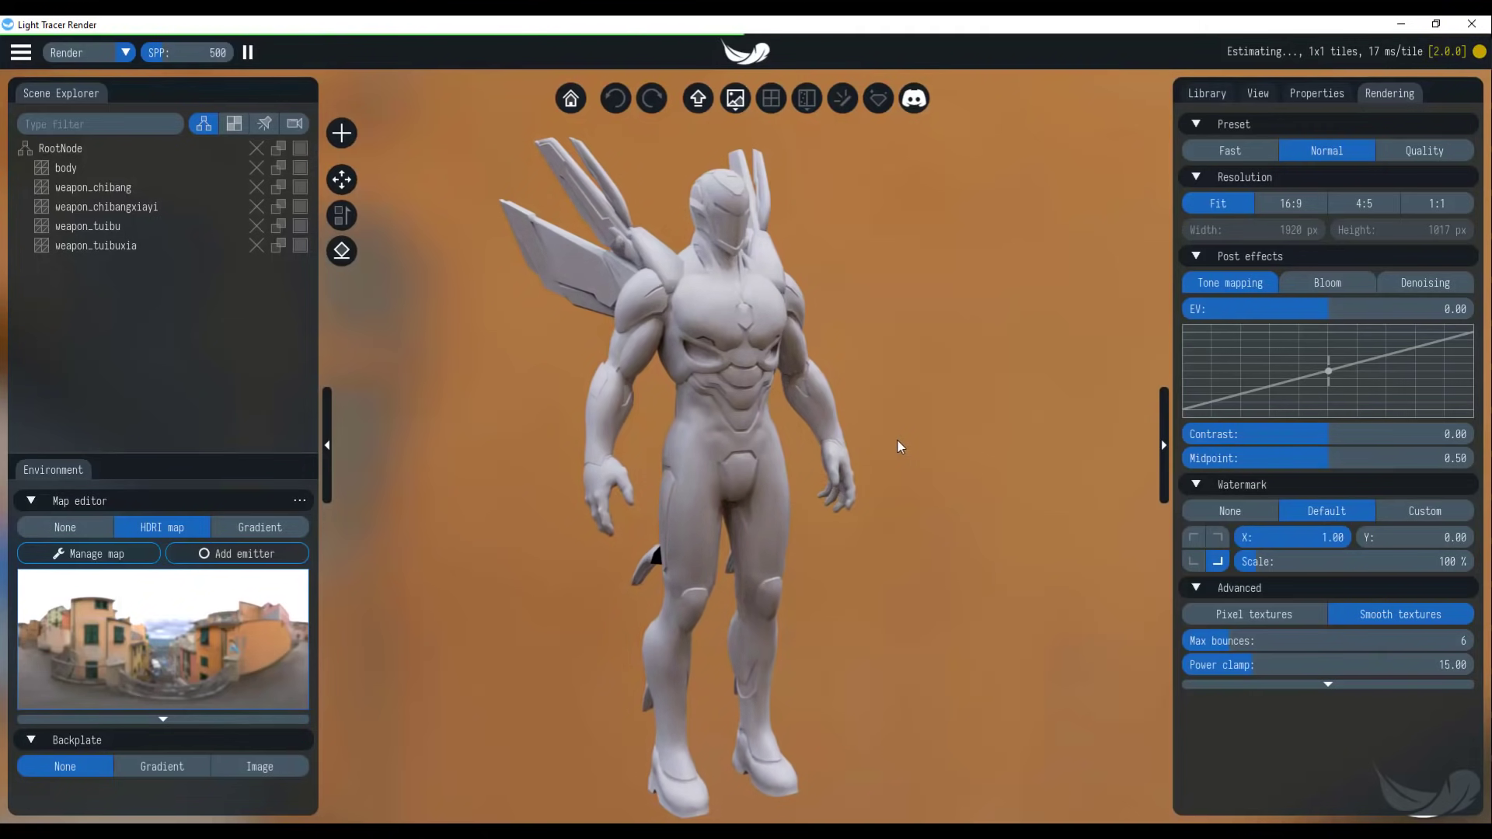
Step: Add a Turn table model stand under the figure, then select and test-move its Table along X
click(342, 134)
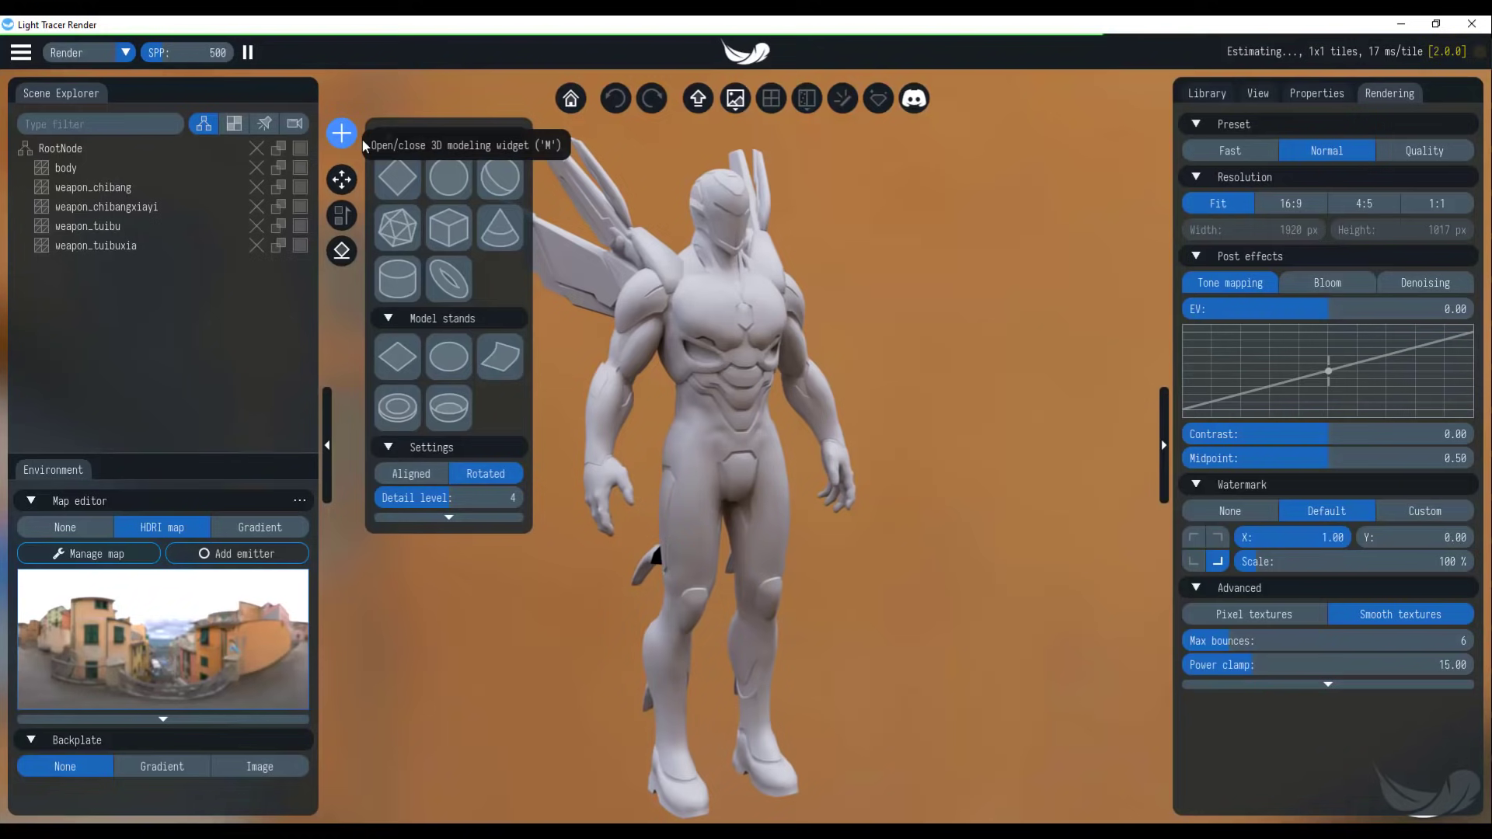
click(397, 410)
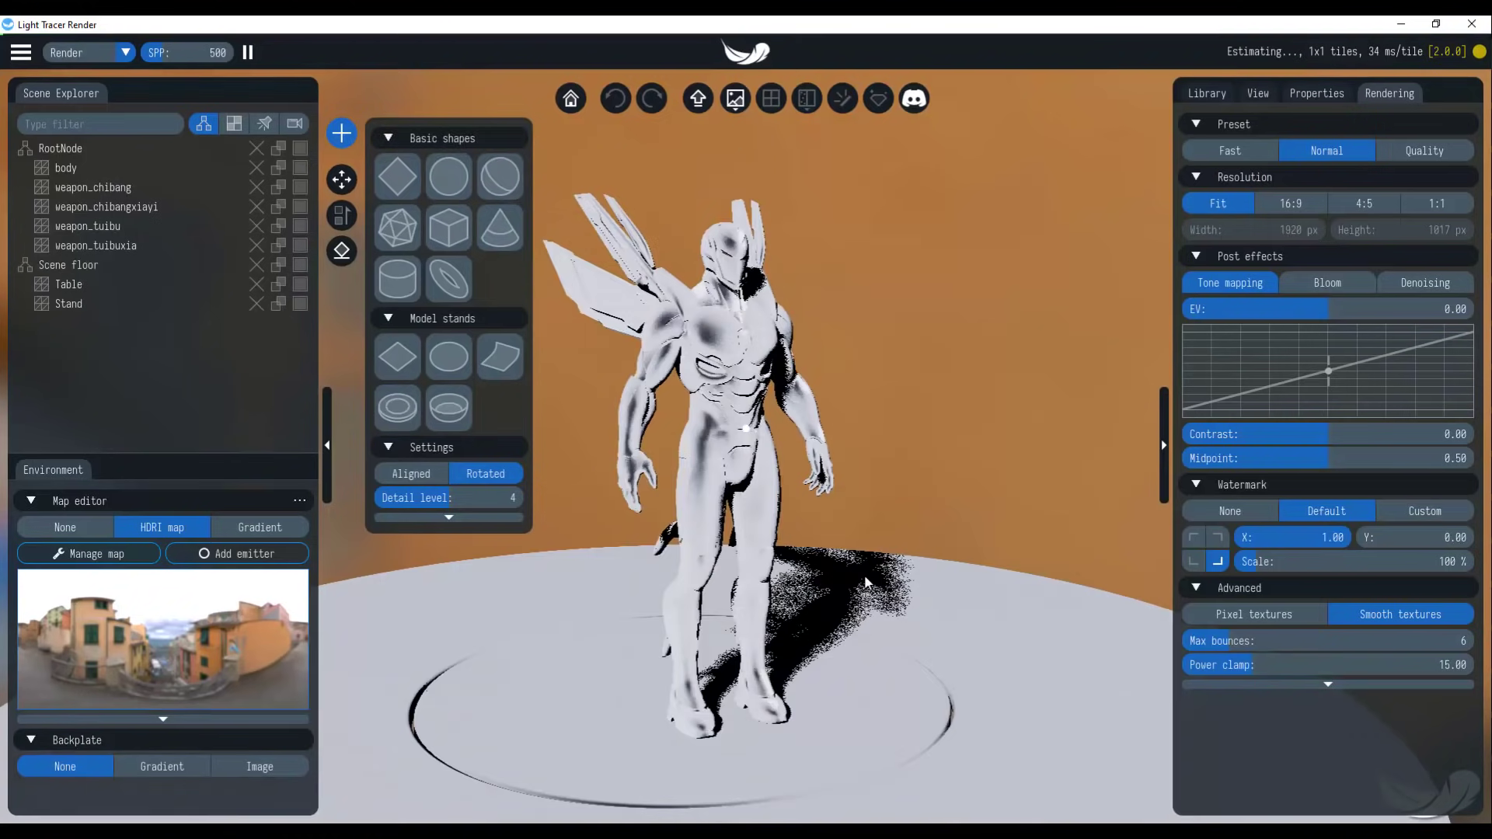
scroll(872, 569, down, 3)
drag(872, 569, 758, 620)
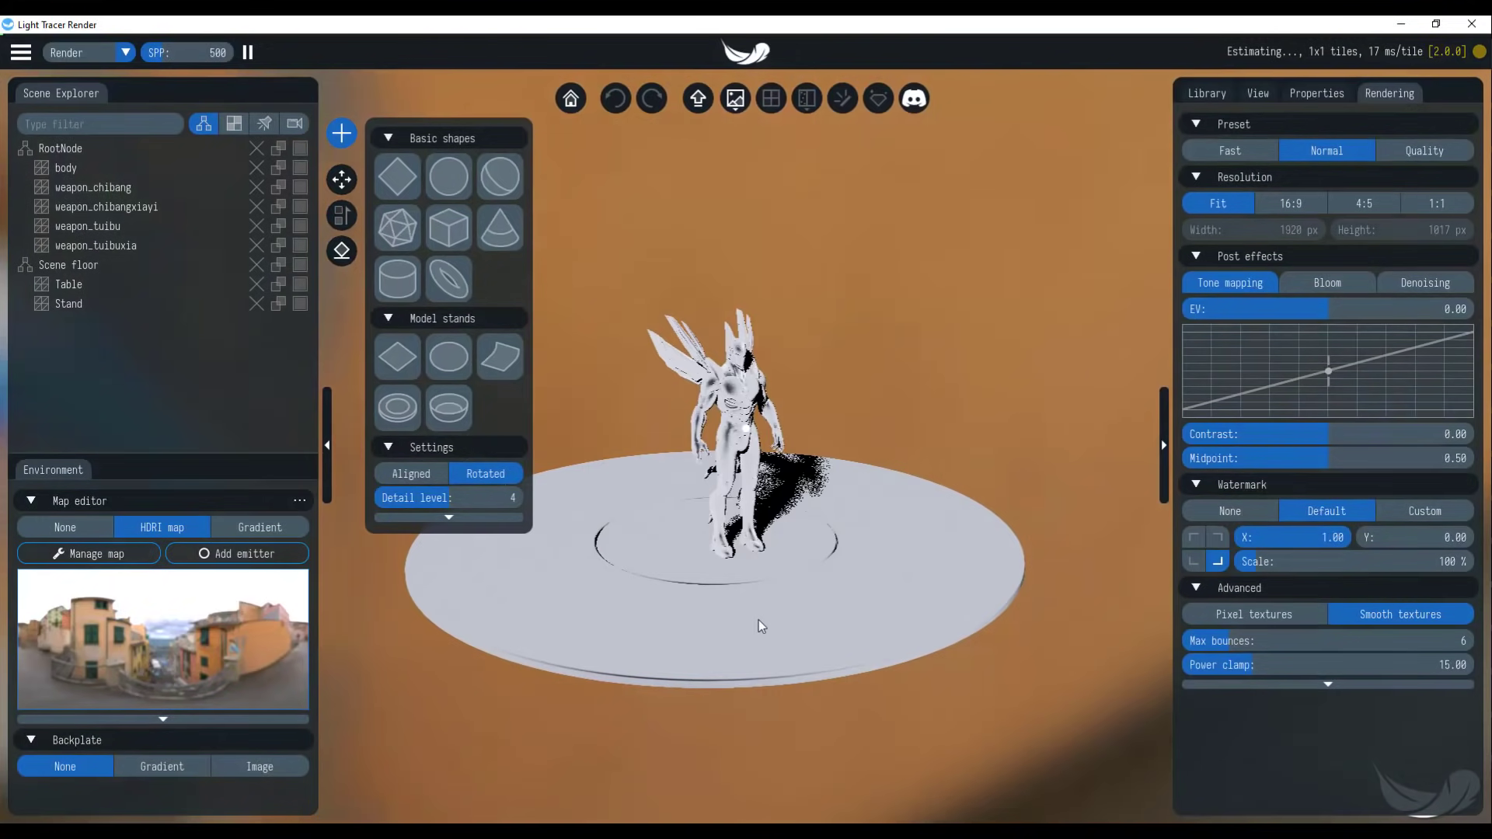
click(808, 558)
mouse_move(754, 553)
mouse_down()
mouse_move(779, 572)
mouse_move(753, 557)
mouse_up()
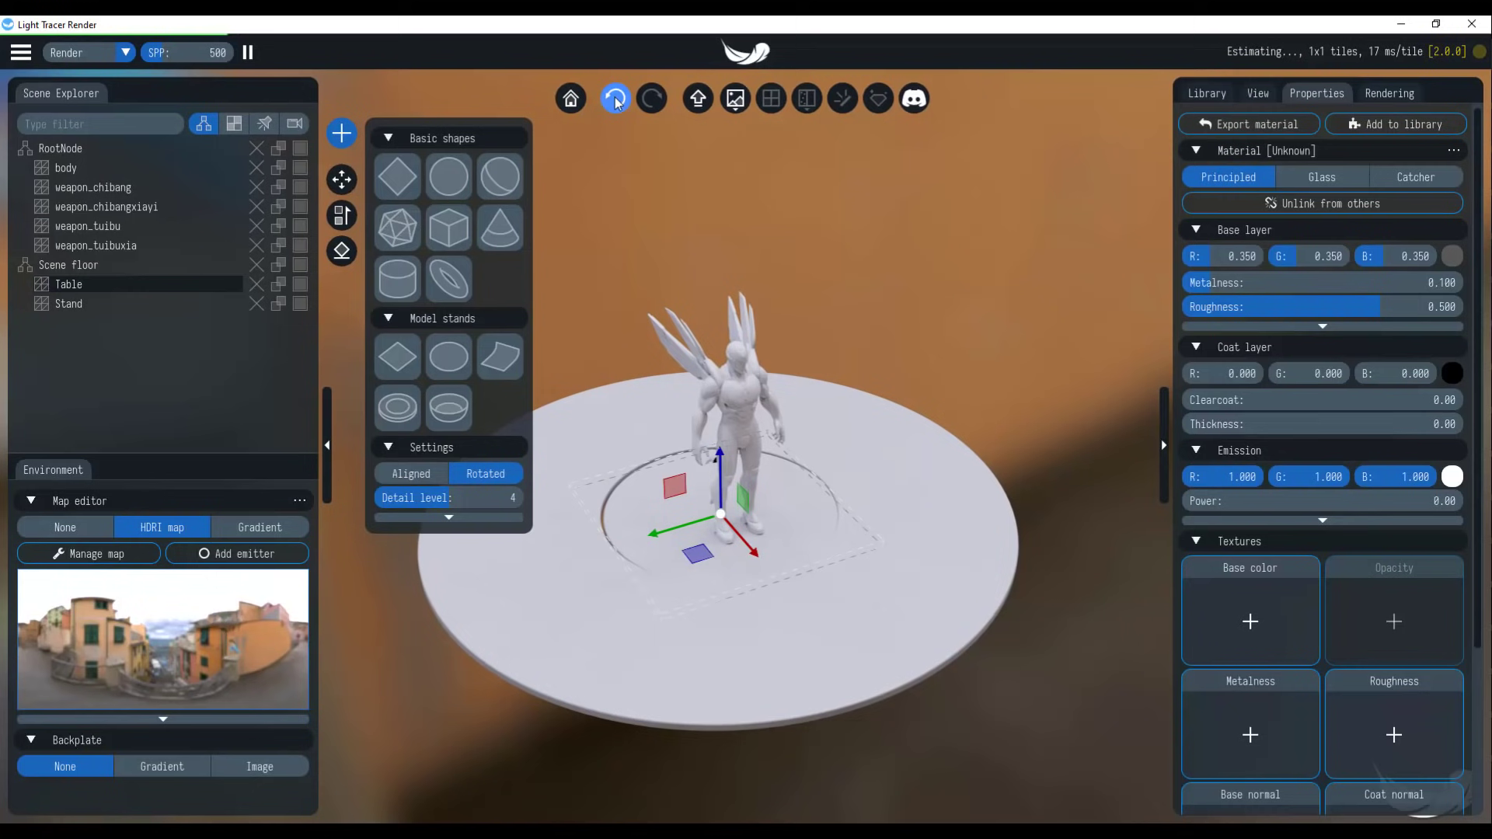
Step: Undo the table move, then select the whole Scene floor group and nudge it along X
click(616, 99)
click(75, 265)
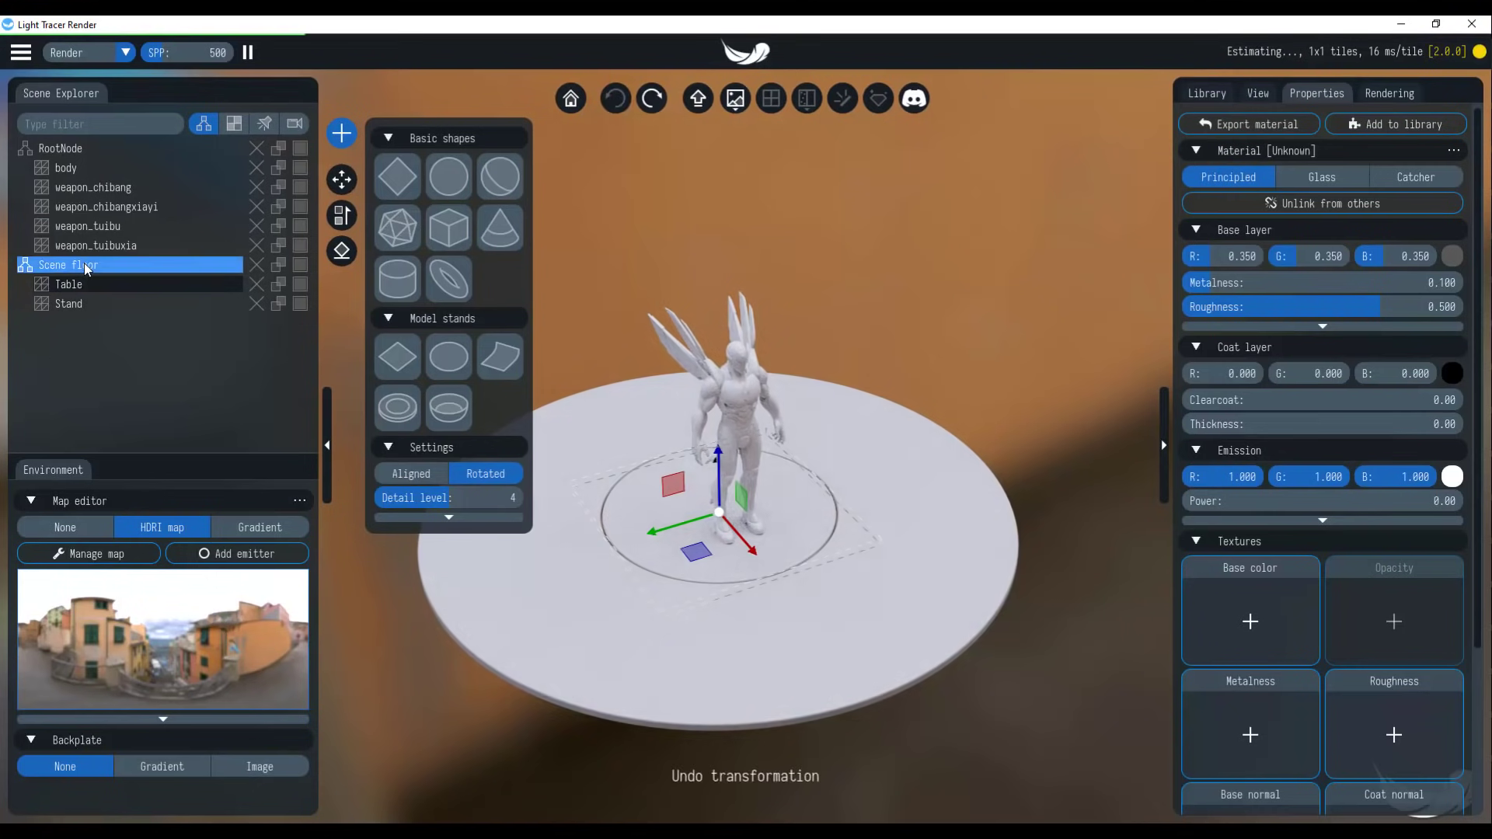
mouse_move(750, 544)
mouse_down()
mouse_move(774, 572)
mouse_move(756, 562)
mouse_up()
drag(666, 548, 676, 549)
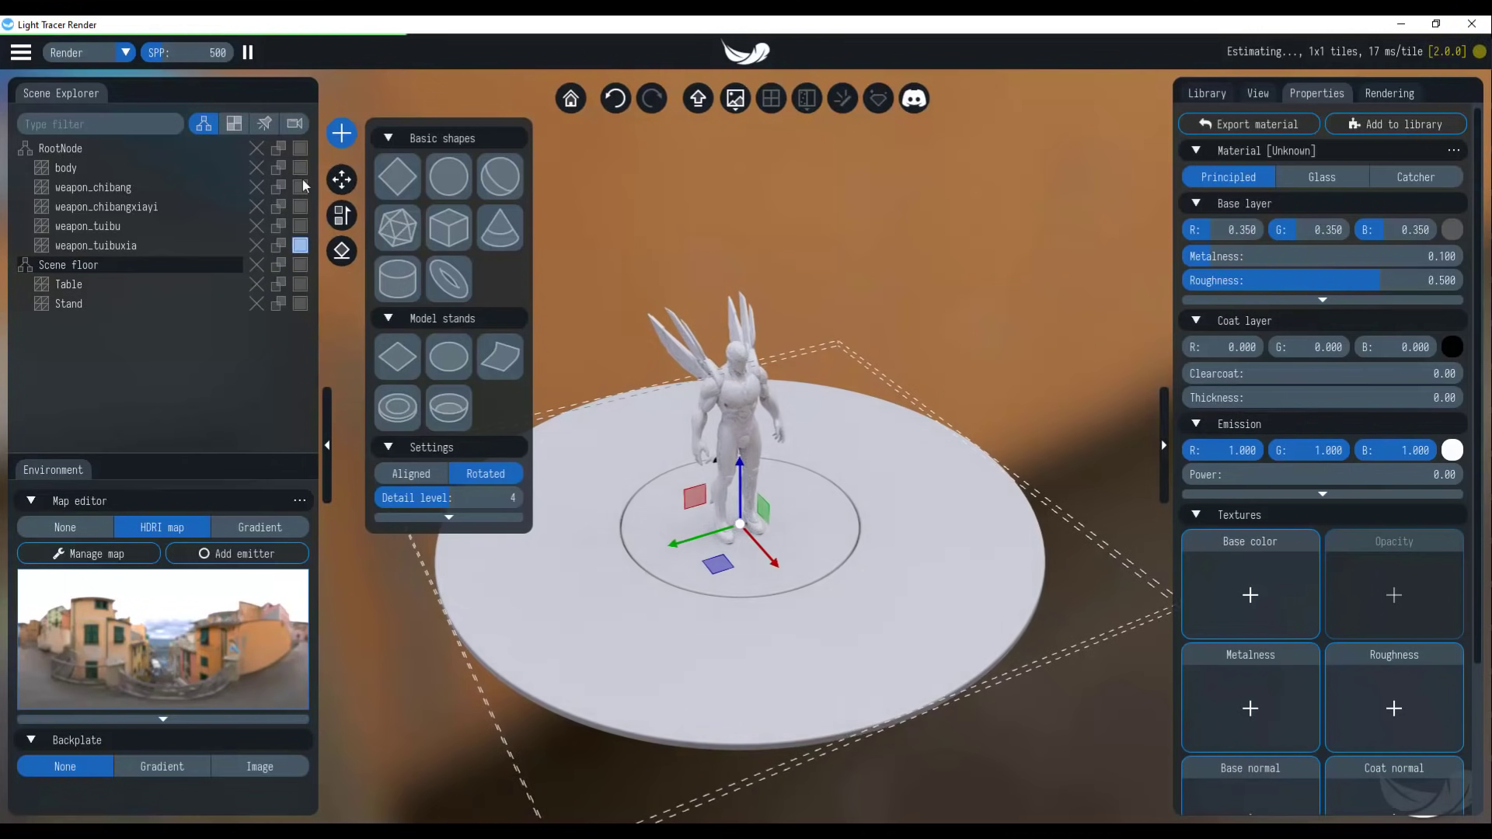
Step: Scale the Scene floor uniformly to 0.540 and raise its Z scale to 1.095
click(350, 178)
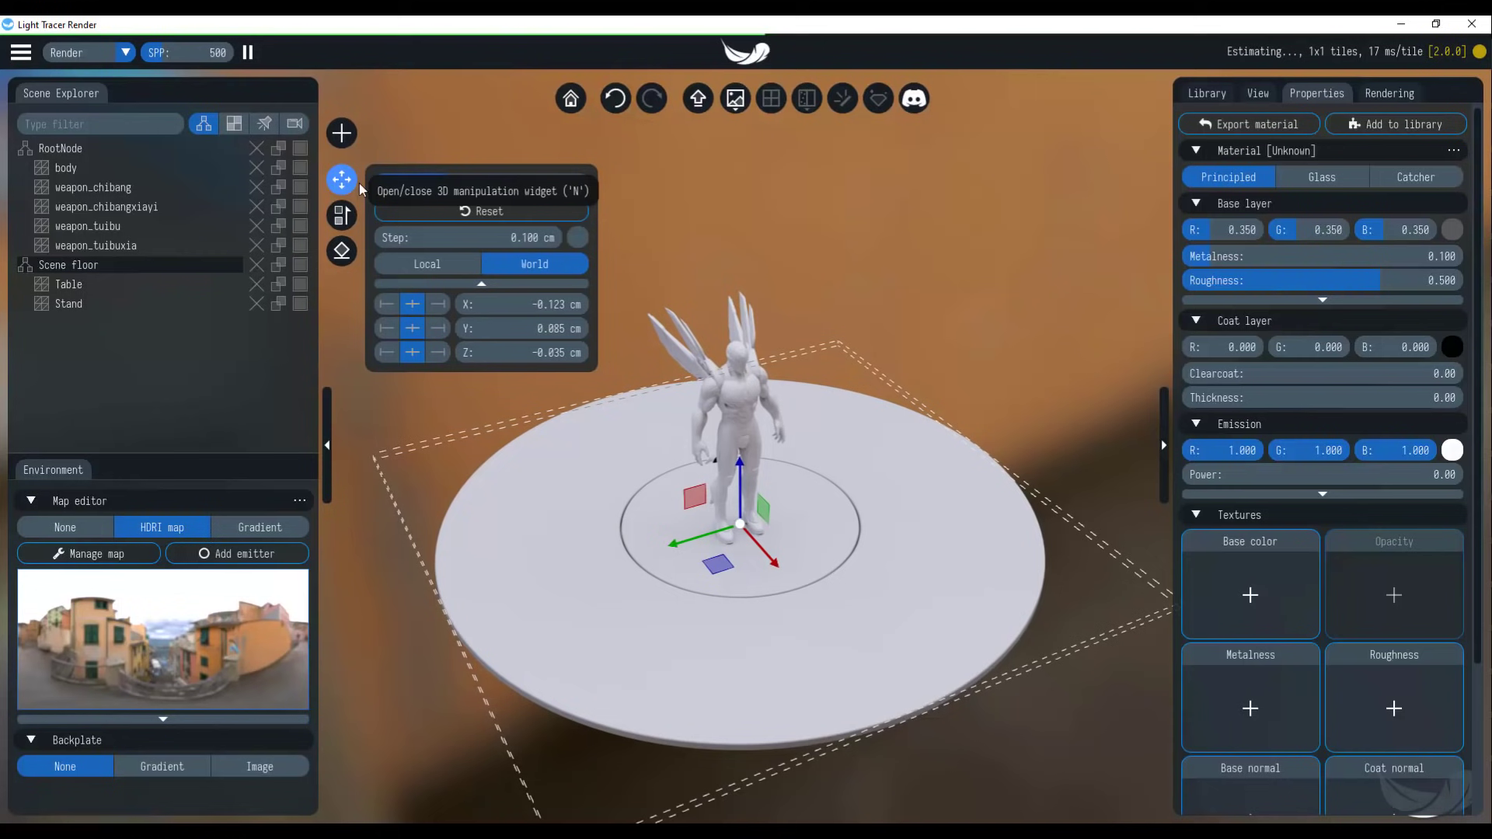
click(559, 193)
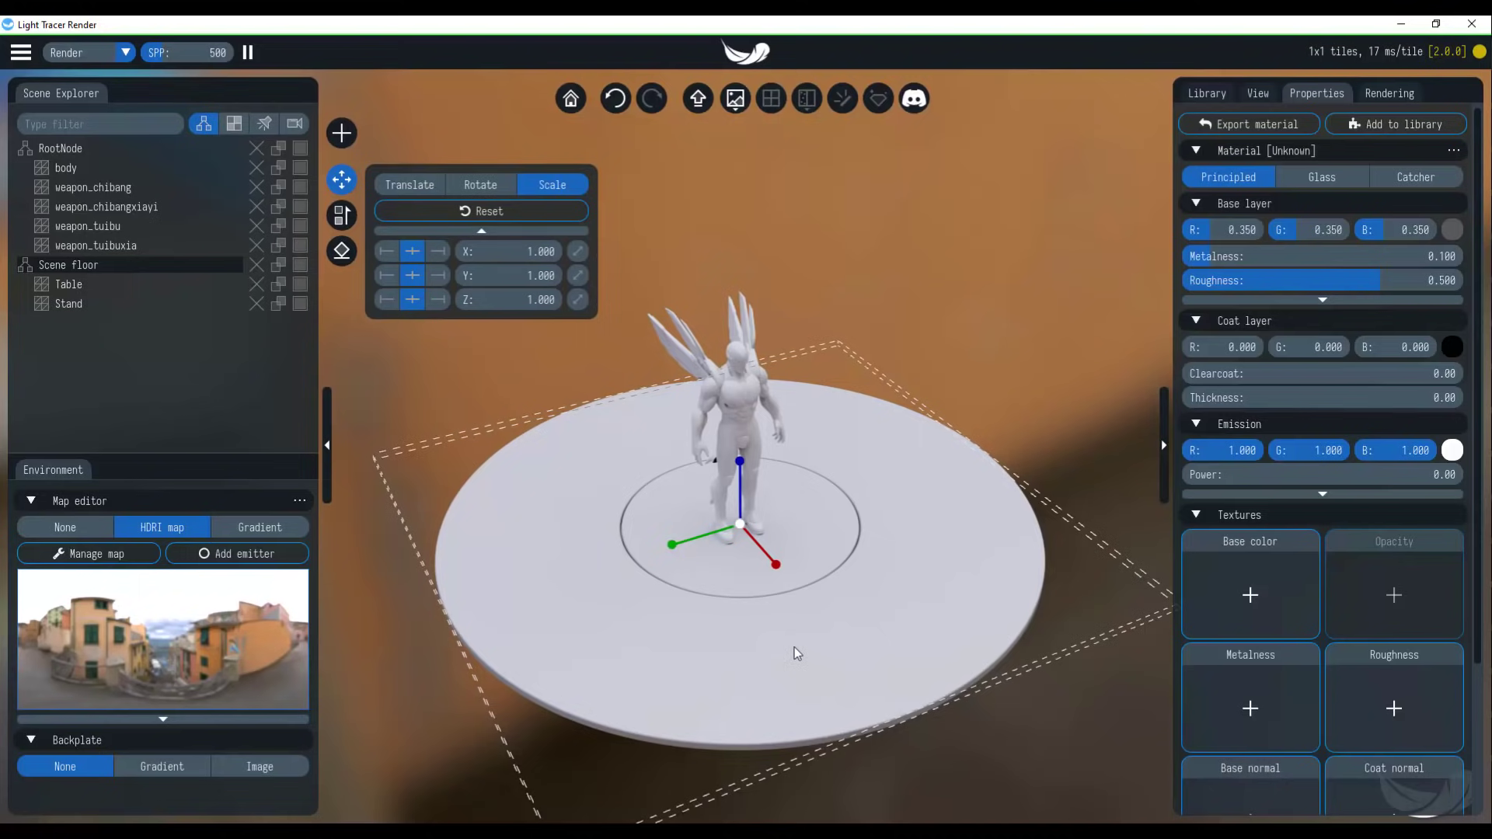
drag(1015, 398, 979, 387)
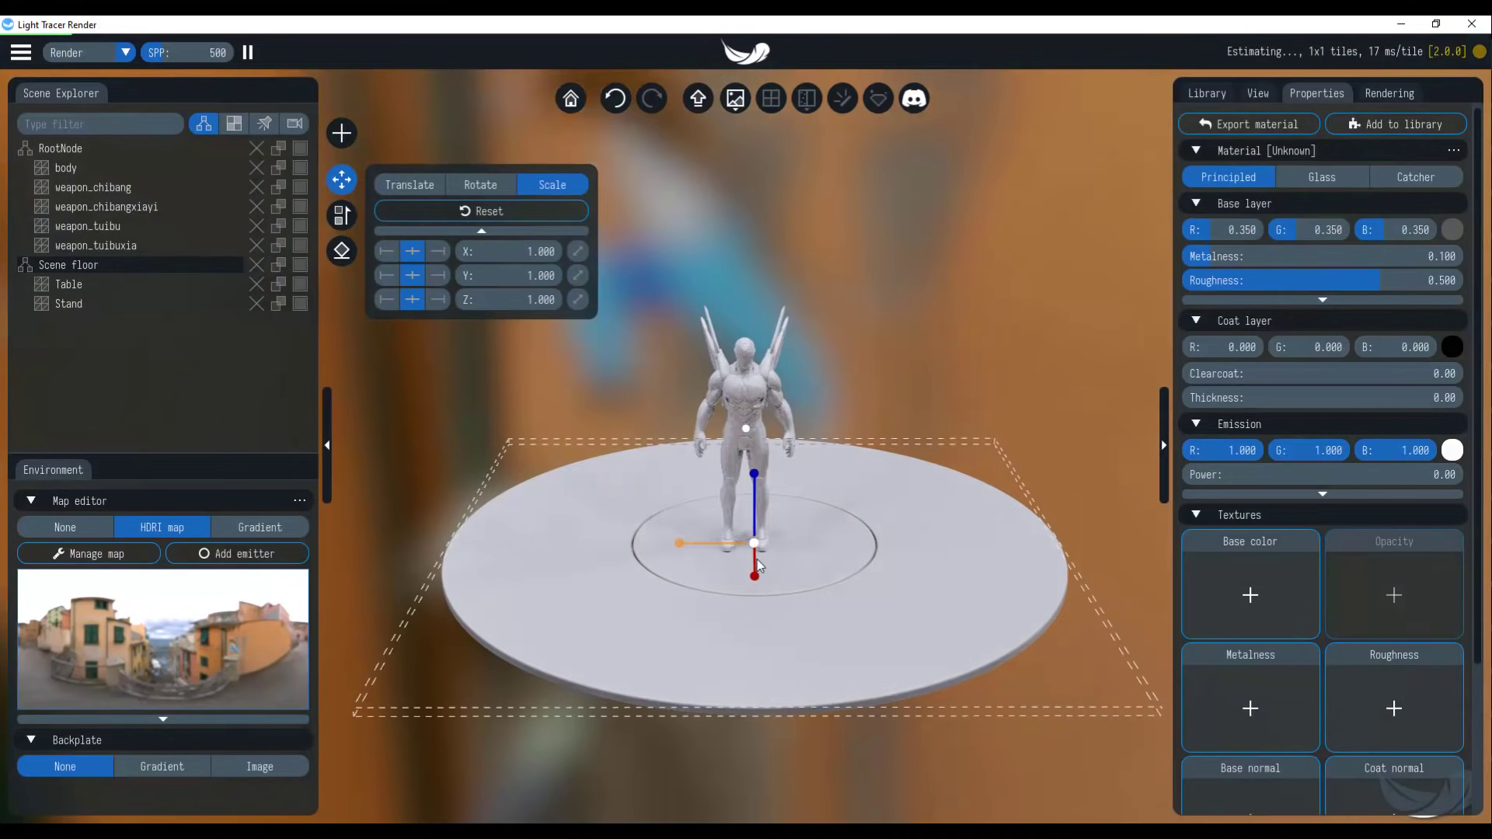
drag(758, 551, 721, 549)
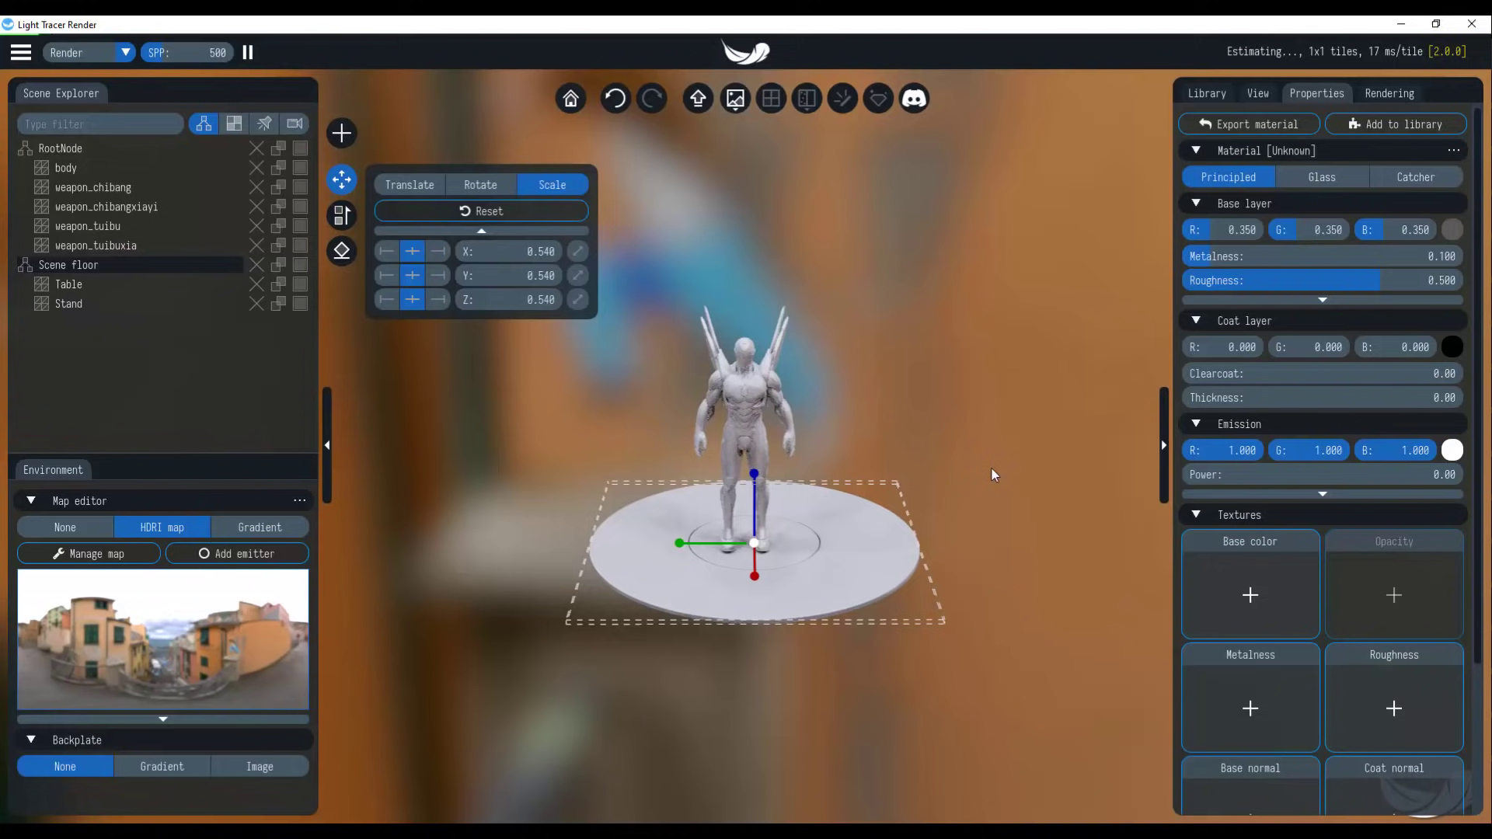
drag(992, 470, 870, 464)
scroll(866, 492, up, 6)
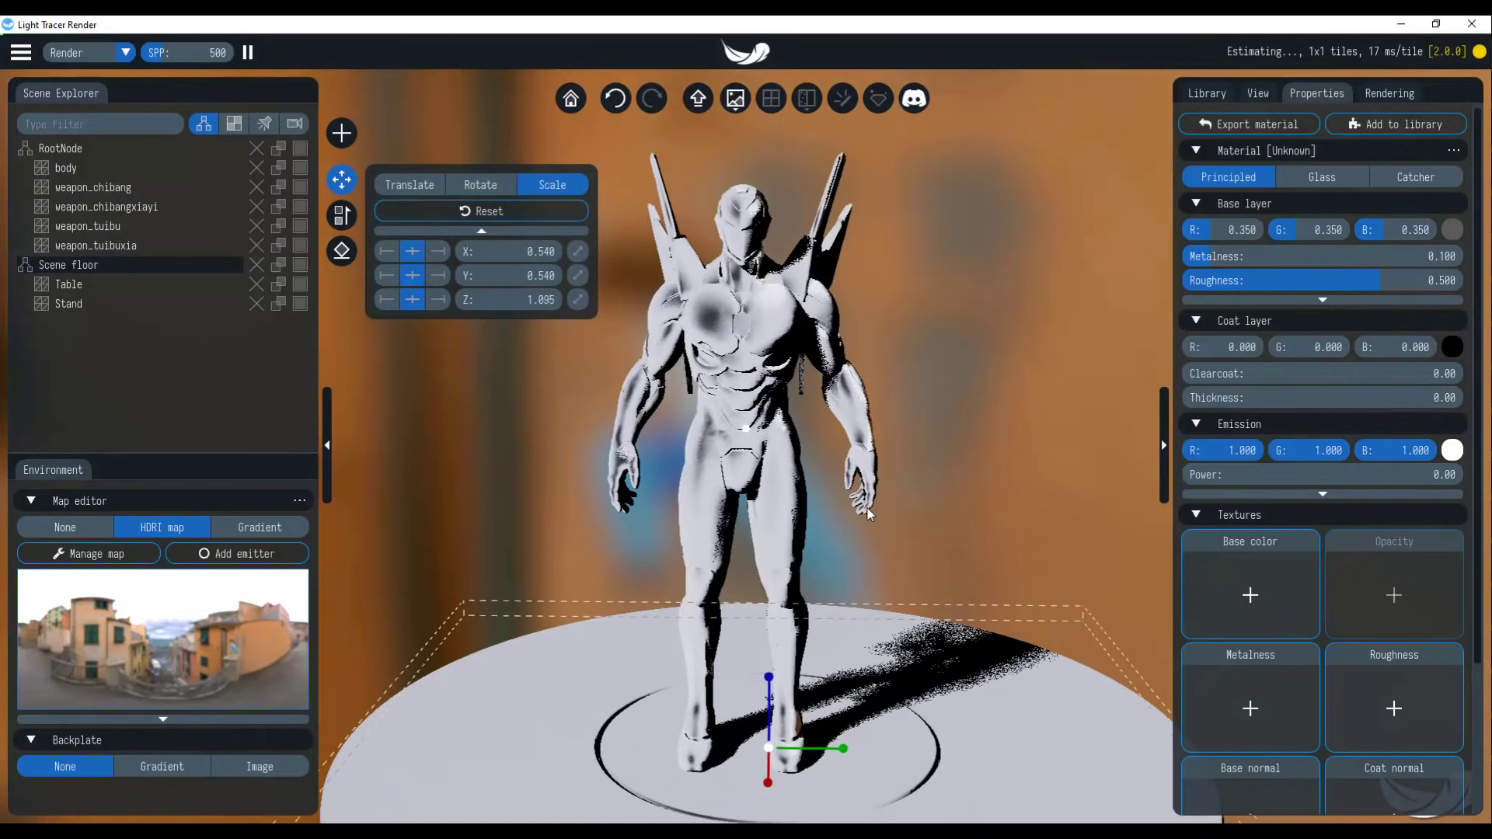
click(341, 179)
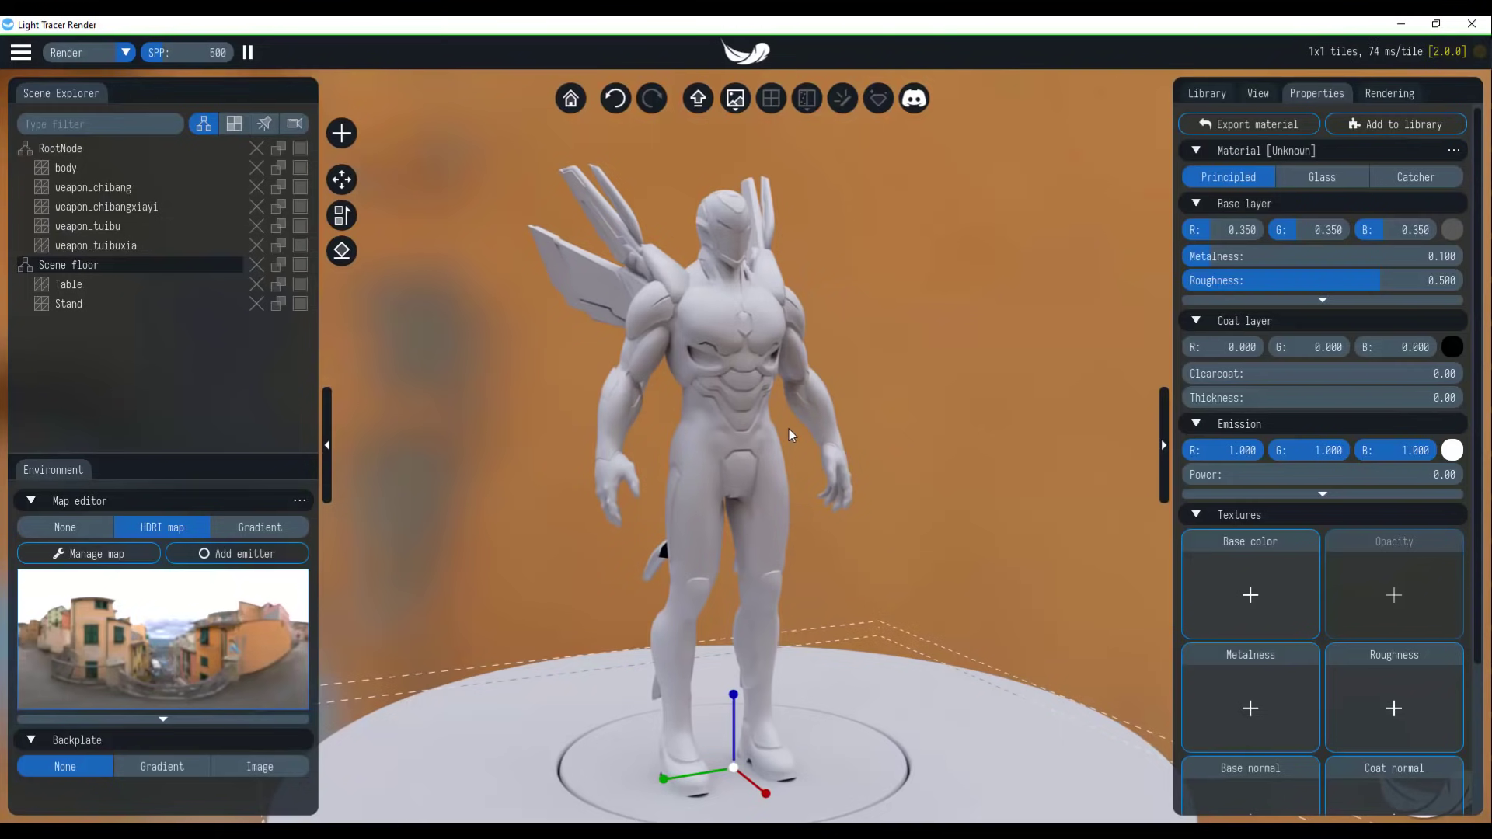
Step: Browse the material library's Metal, Glass, Cars, Ceramic, Cloth, Light and Other categories
click(1206, 95)
scroll(1290, 450, down, 3)
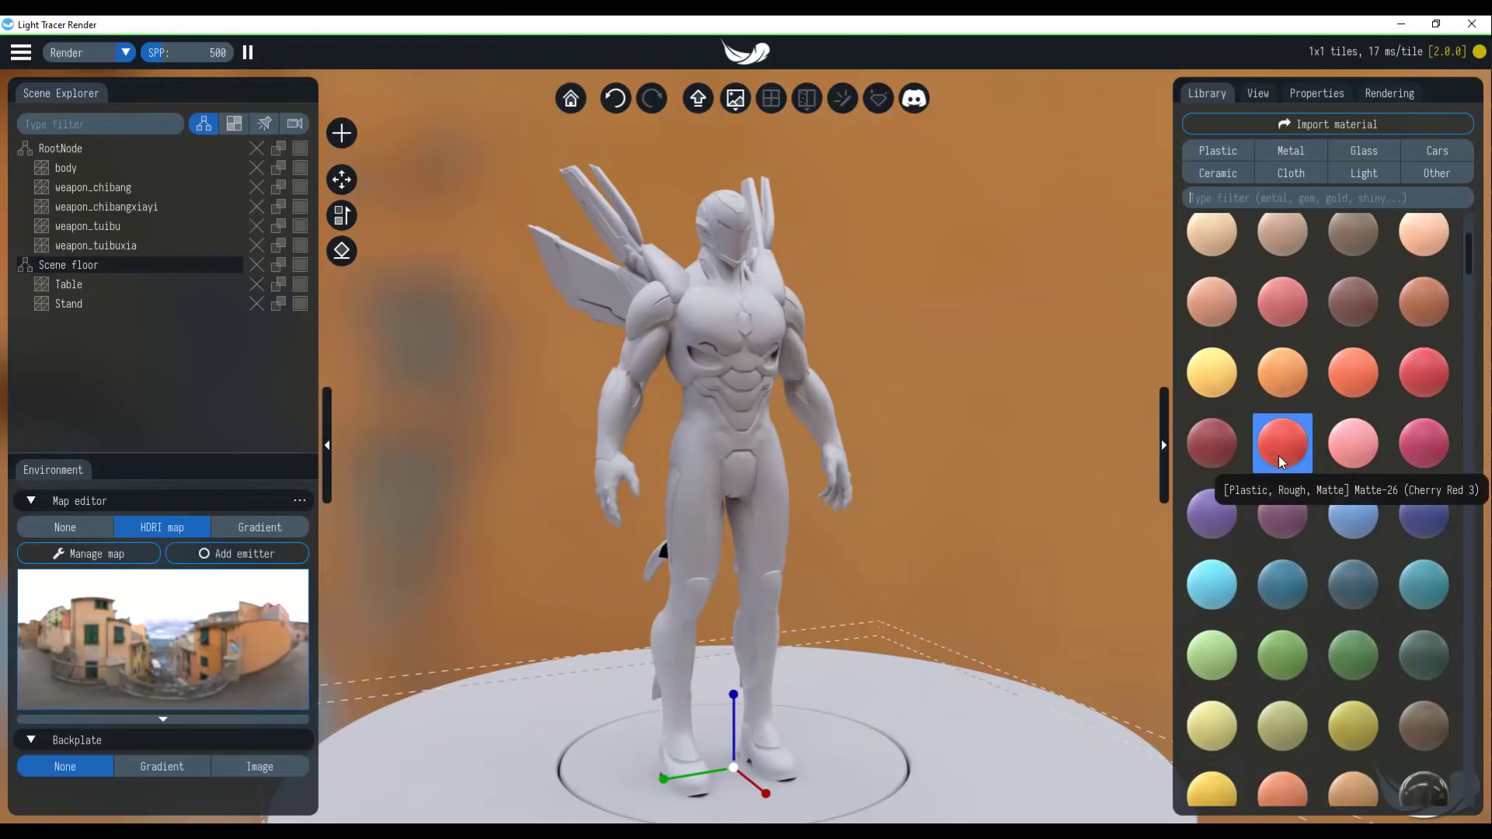
scroll(1274, 326, up, 3)
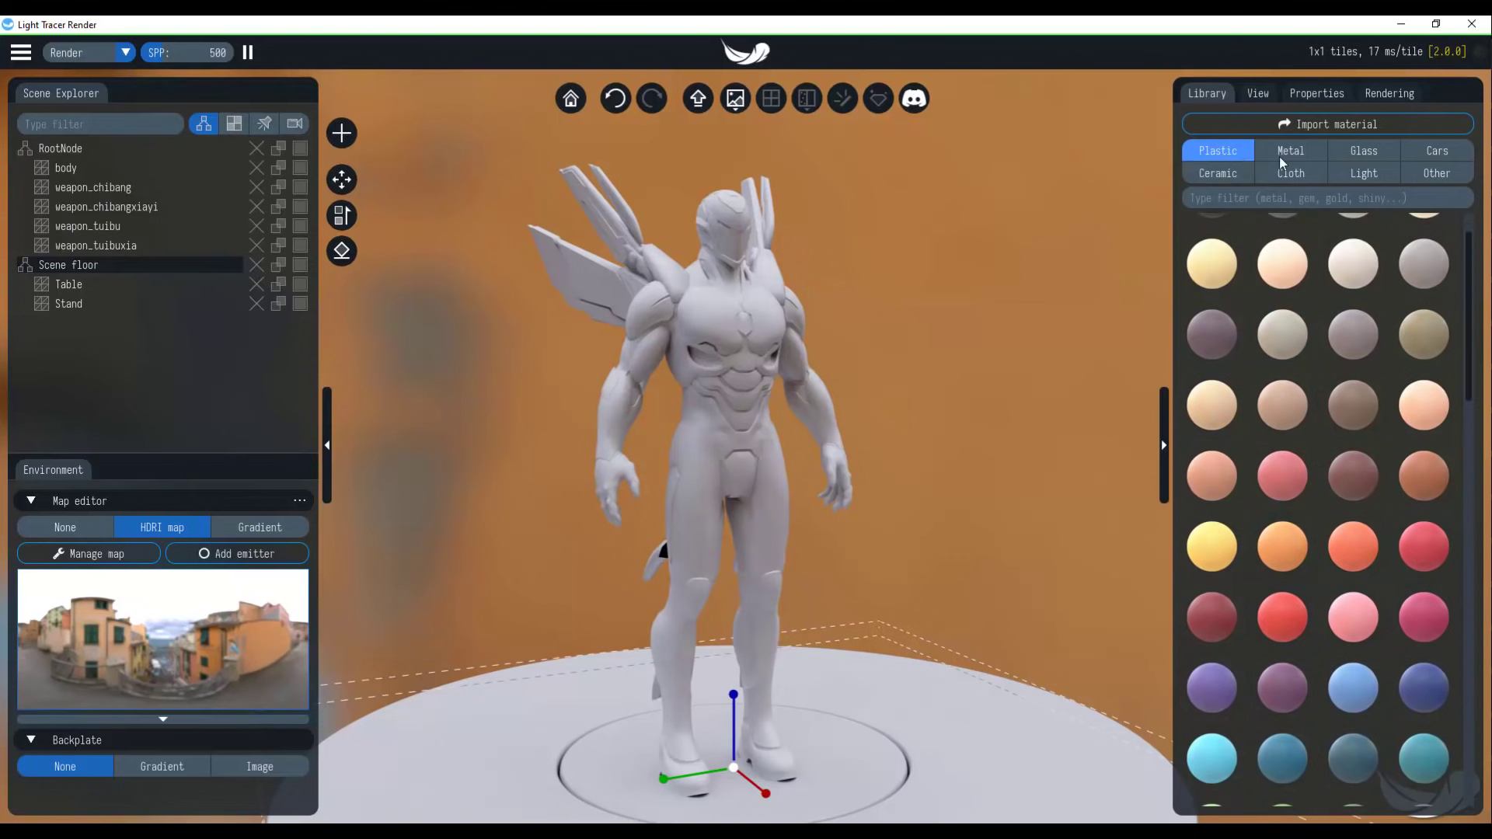
click(1292, 154)
click(1371, 150)
click(1434, 151)
click(1224, 177)
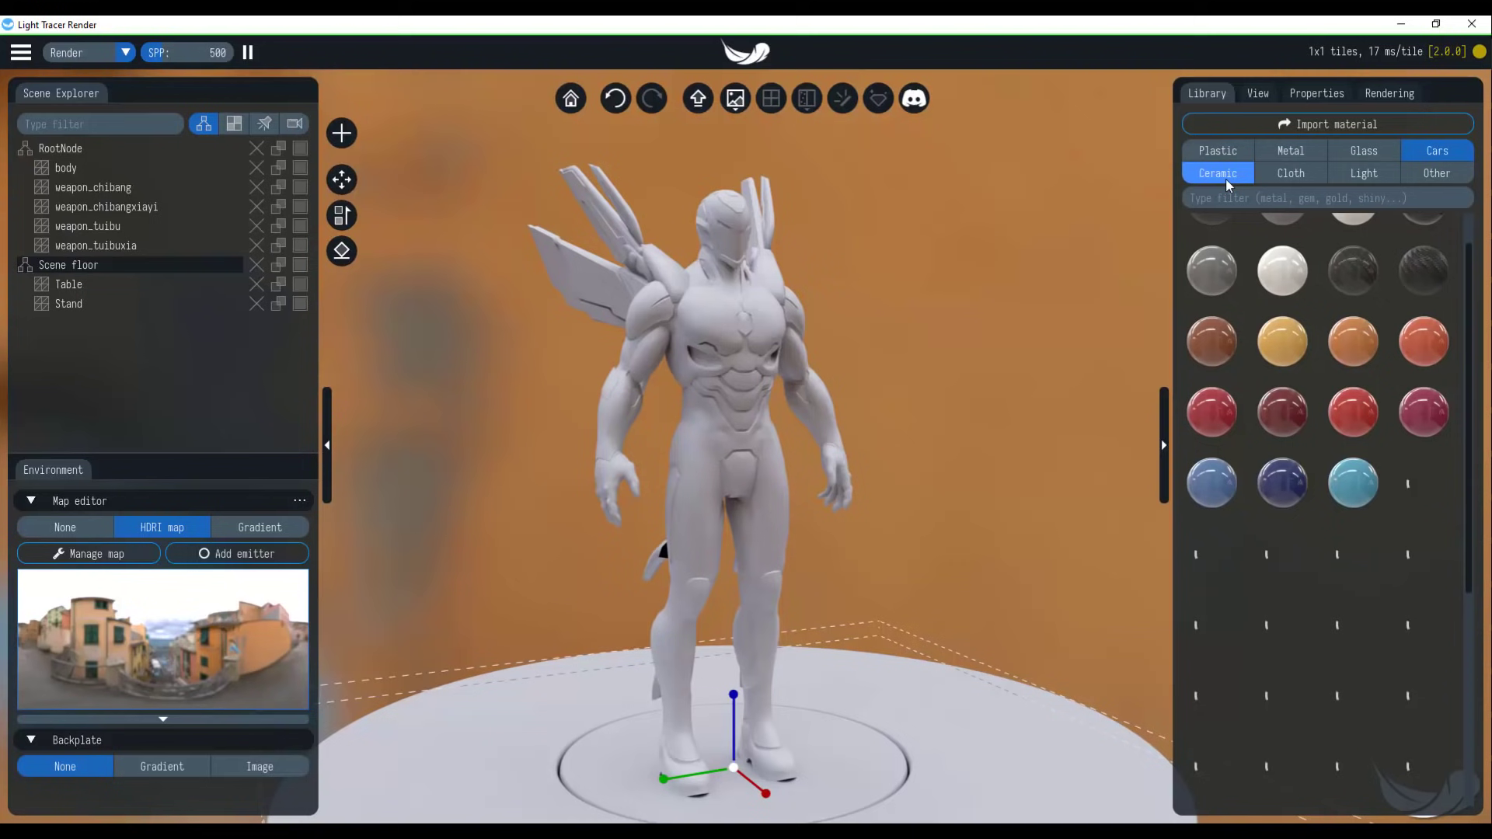
click(1296, 175)
click(1364, 174)
click(1445, 174)
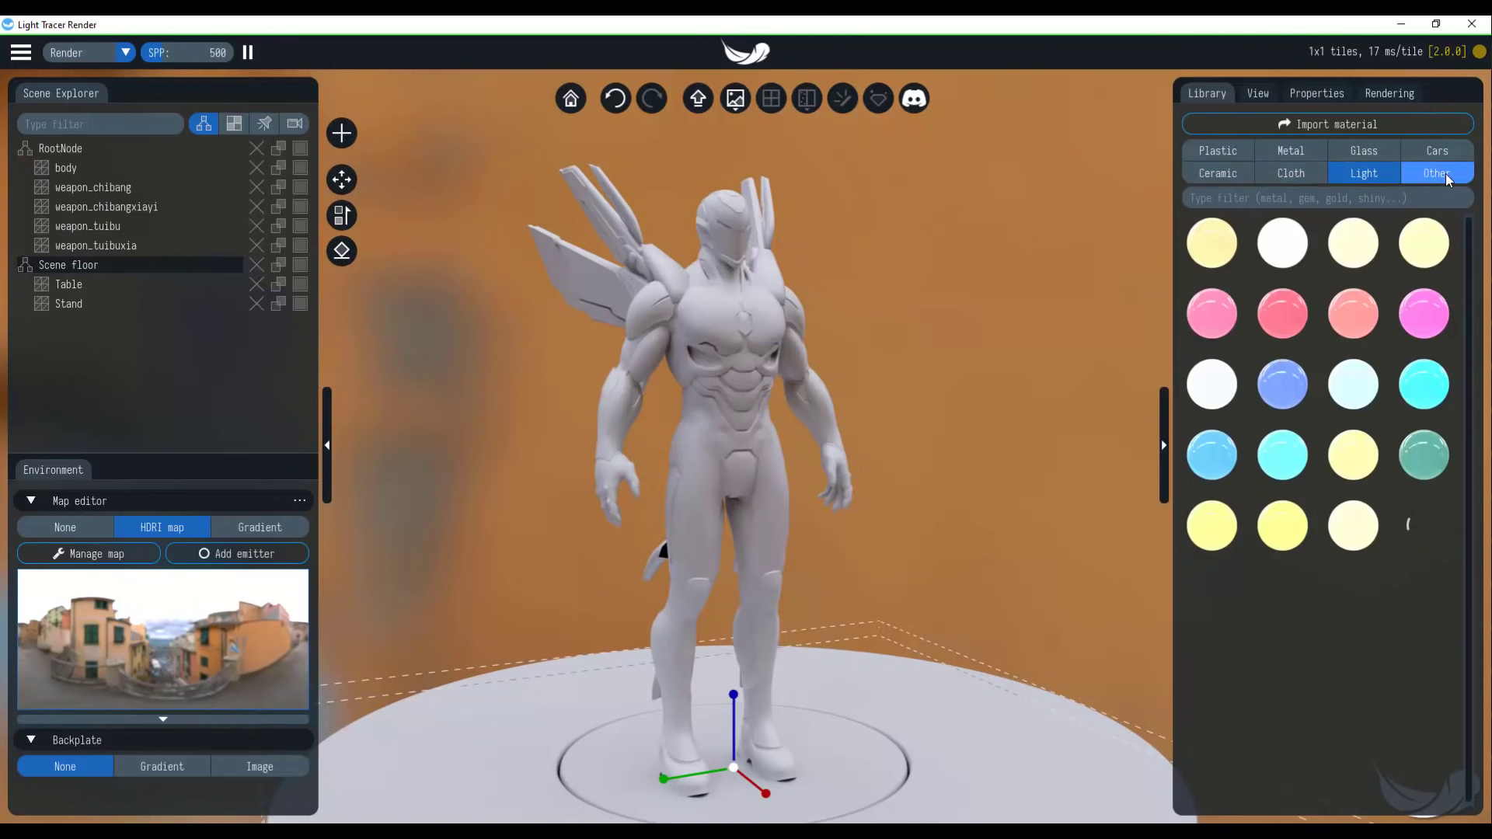
Step: Apply Silver metal to the figure's body, then replace it with red plastic
click(1290, 152)
scroll(1325, 513, down, 2)
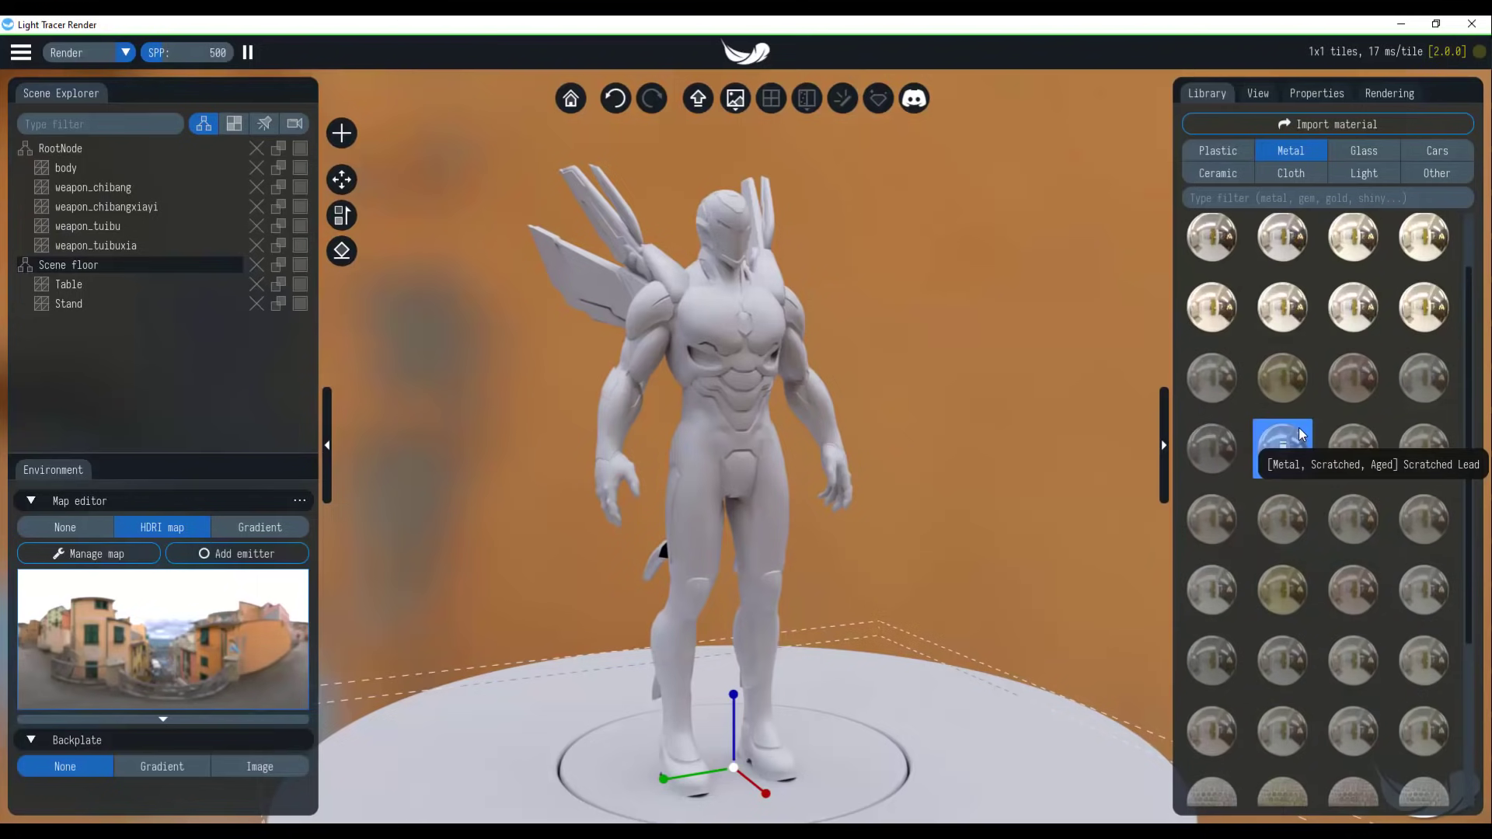
scroll(1303, 434, up, 2)
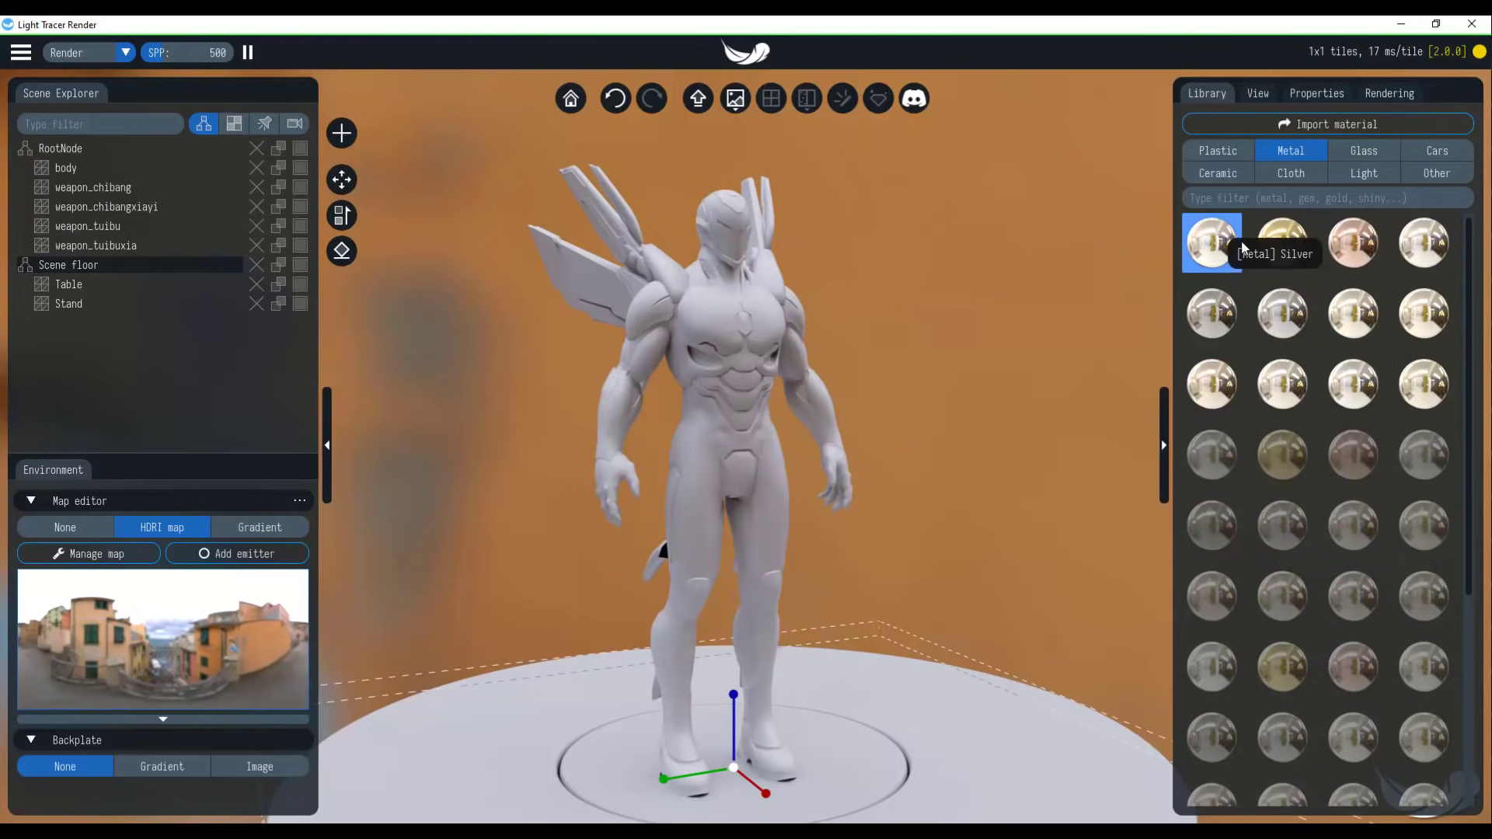
drag(1242, 247, 716, 317)
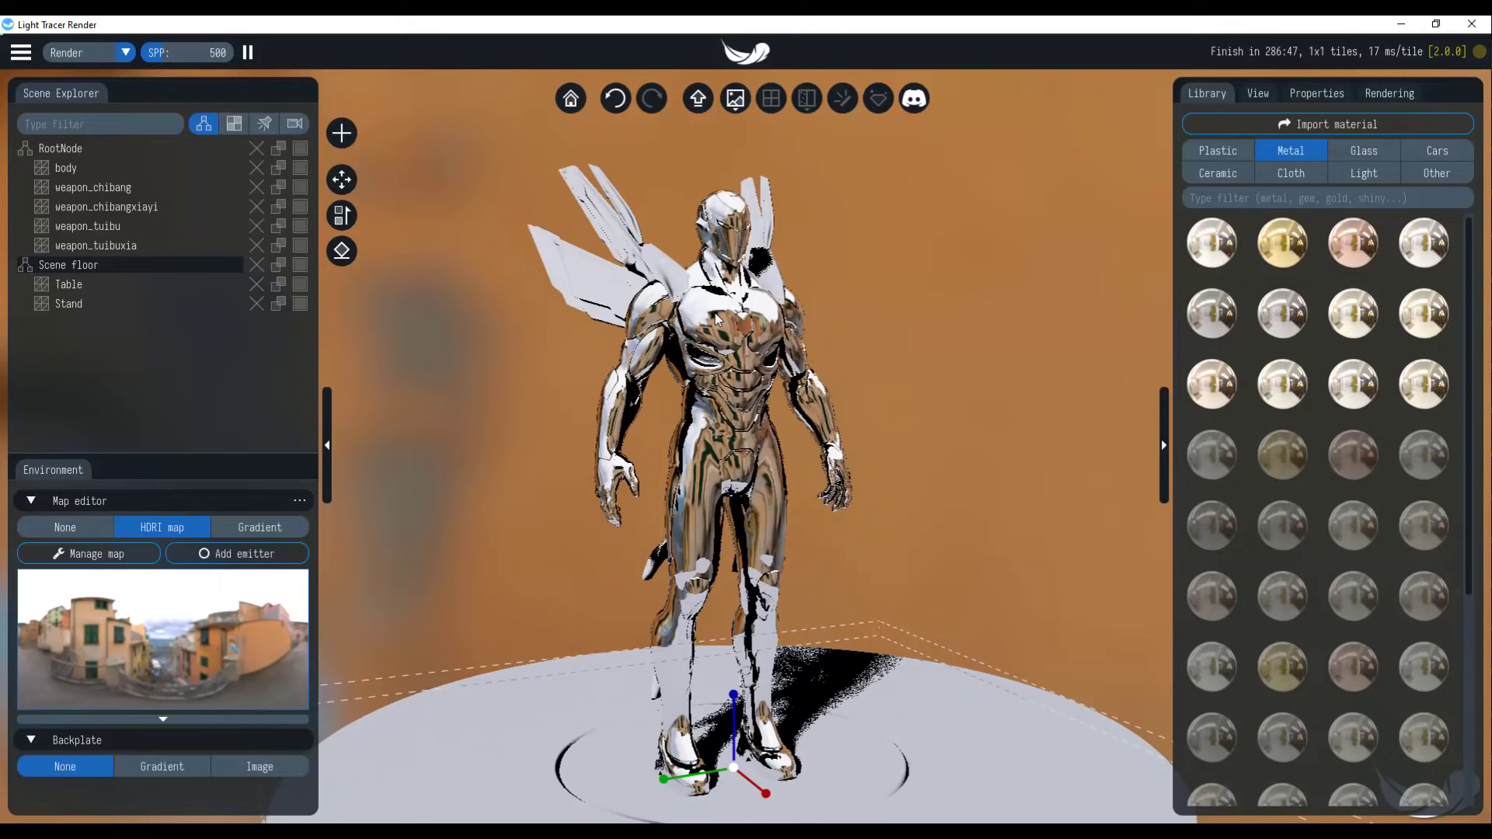
scroll(715, 314, up, 5)
scroll(735, 324, down, 2)
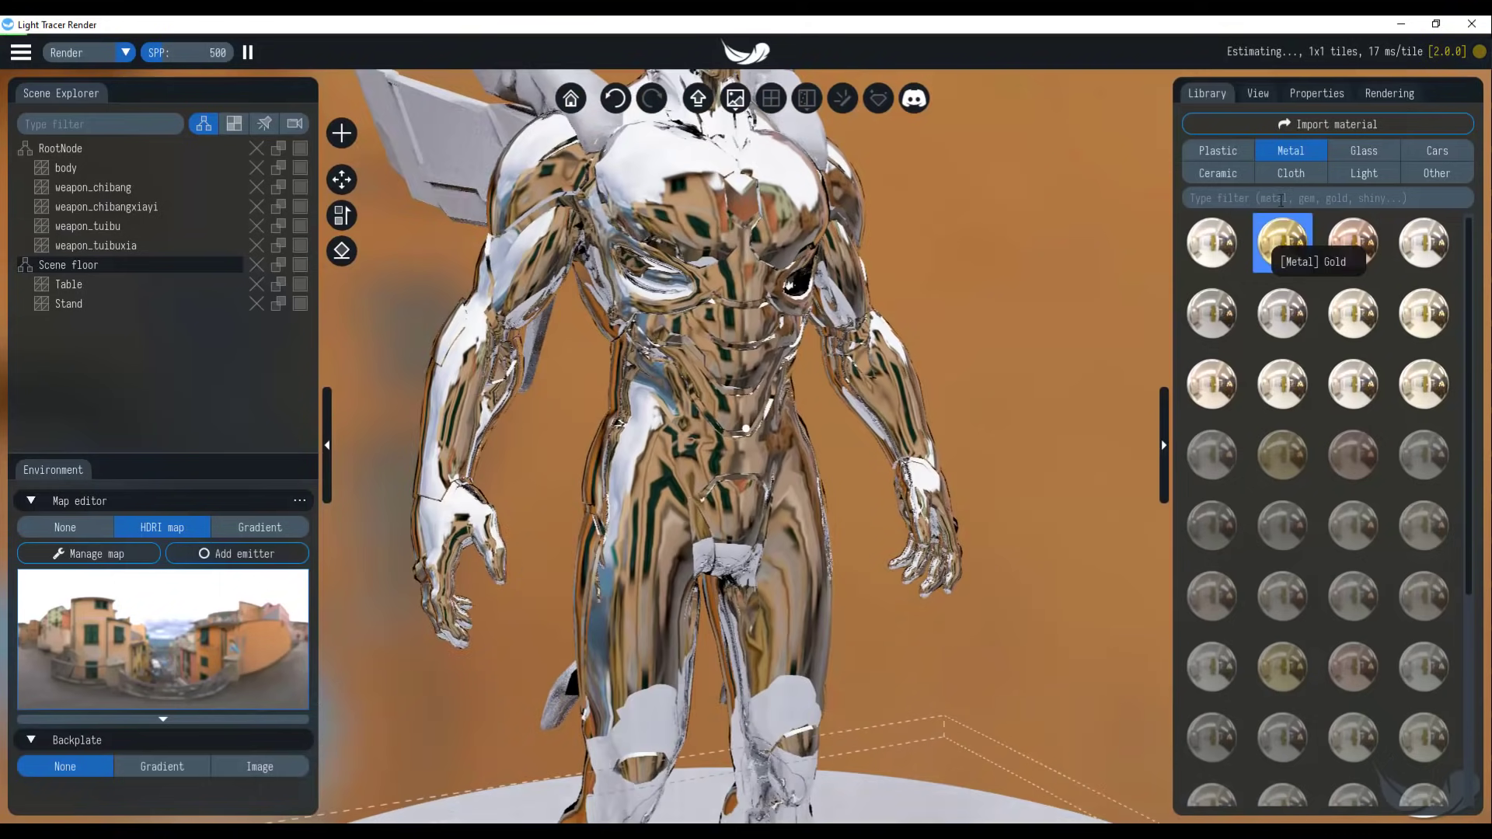
click(1217, 153)
drag(1282, 666, 739, 348)
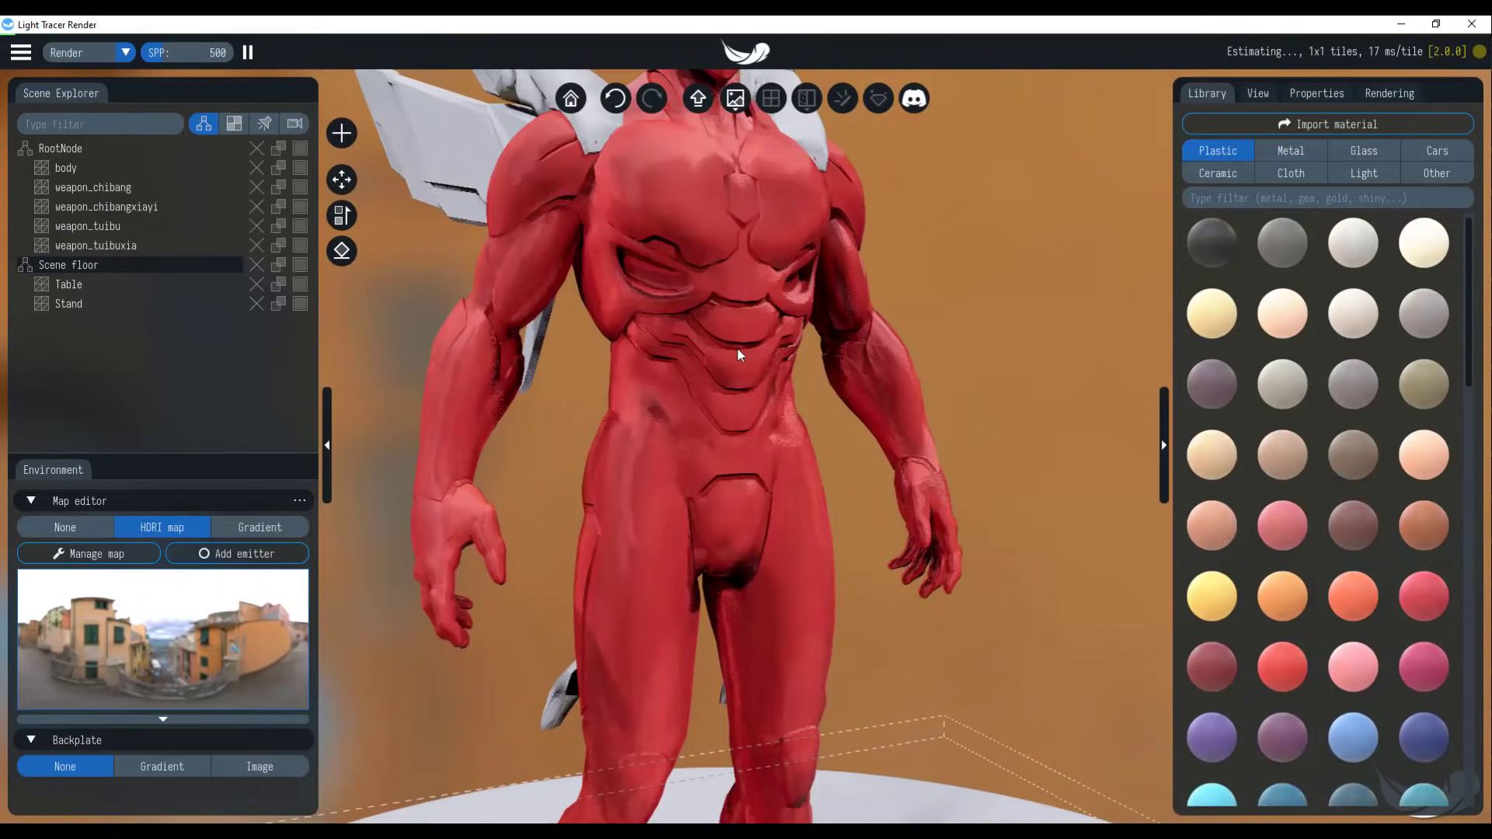
Step: Give the wings dark blue, then lighter blue plastic, orbiting to check the figure
drag(979, 300, 875, 406)
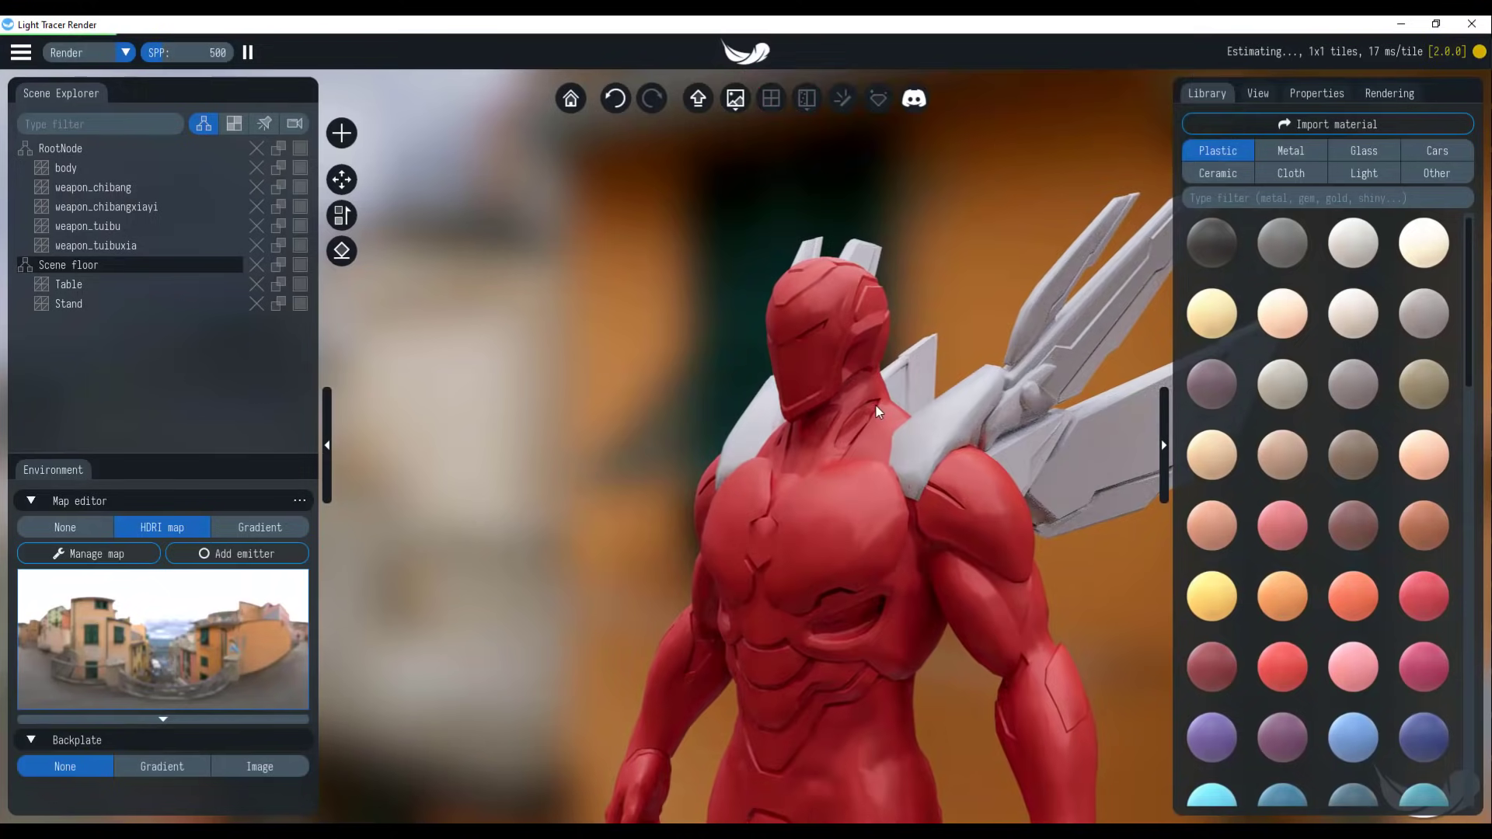
drag(831, 455, 917, 513)
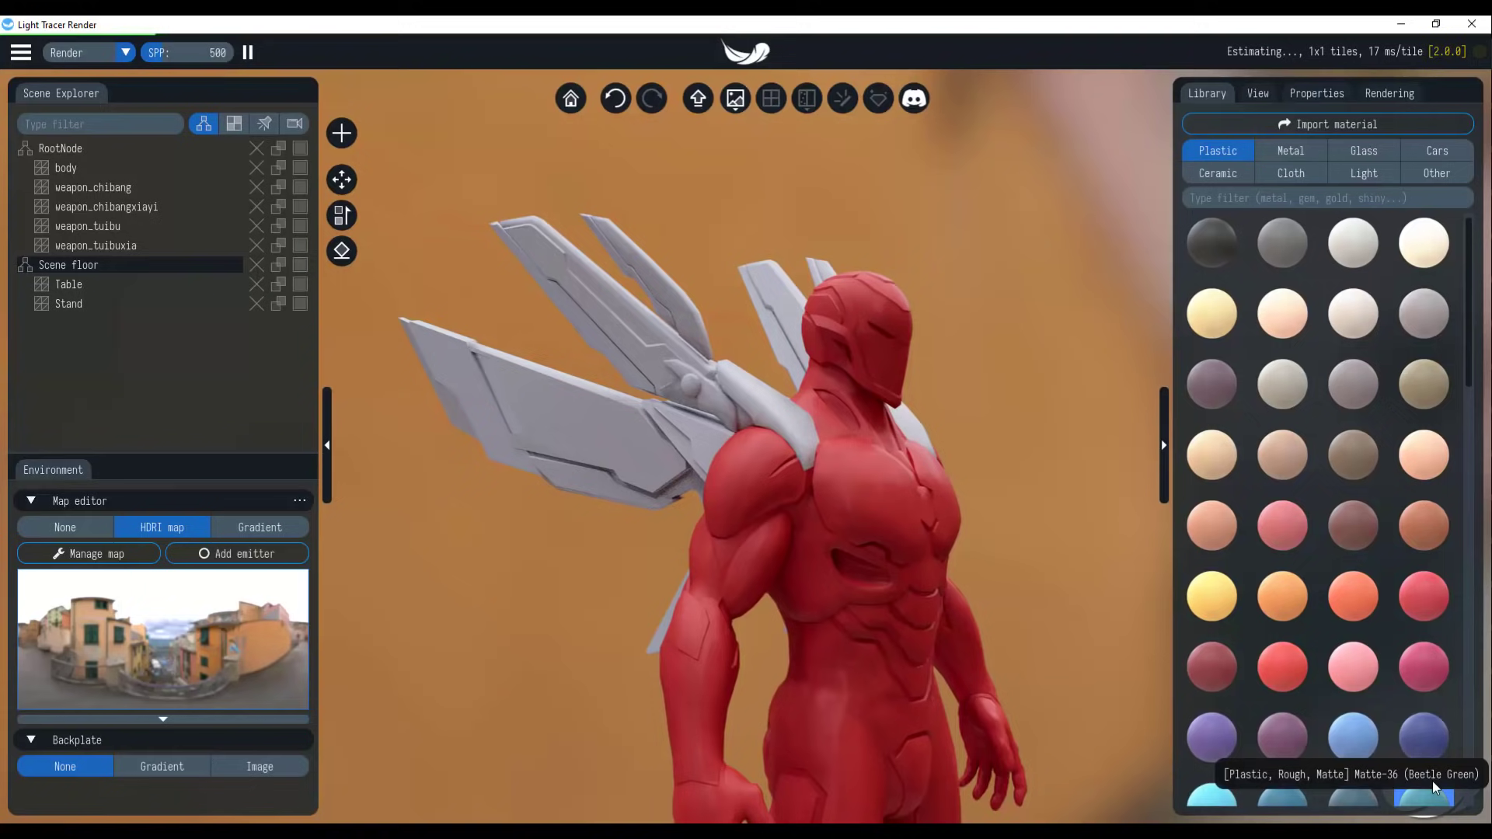
drag(1428, 746, 536, 408)
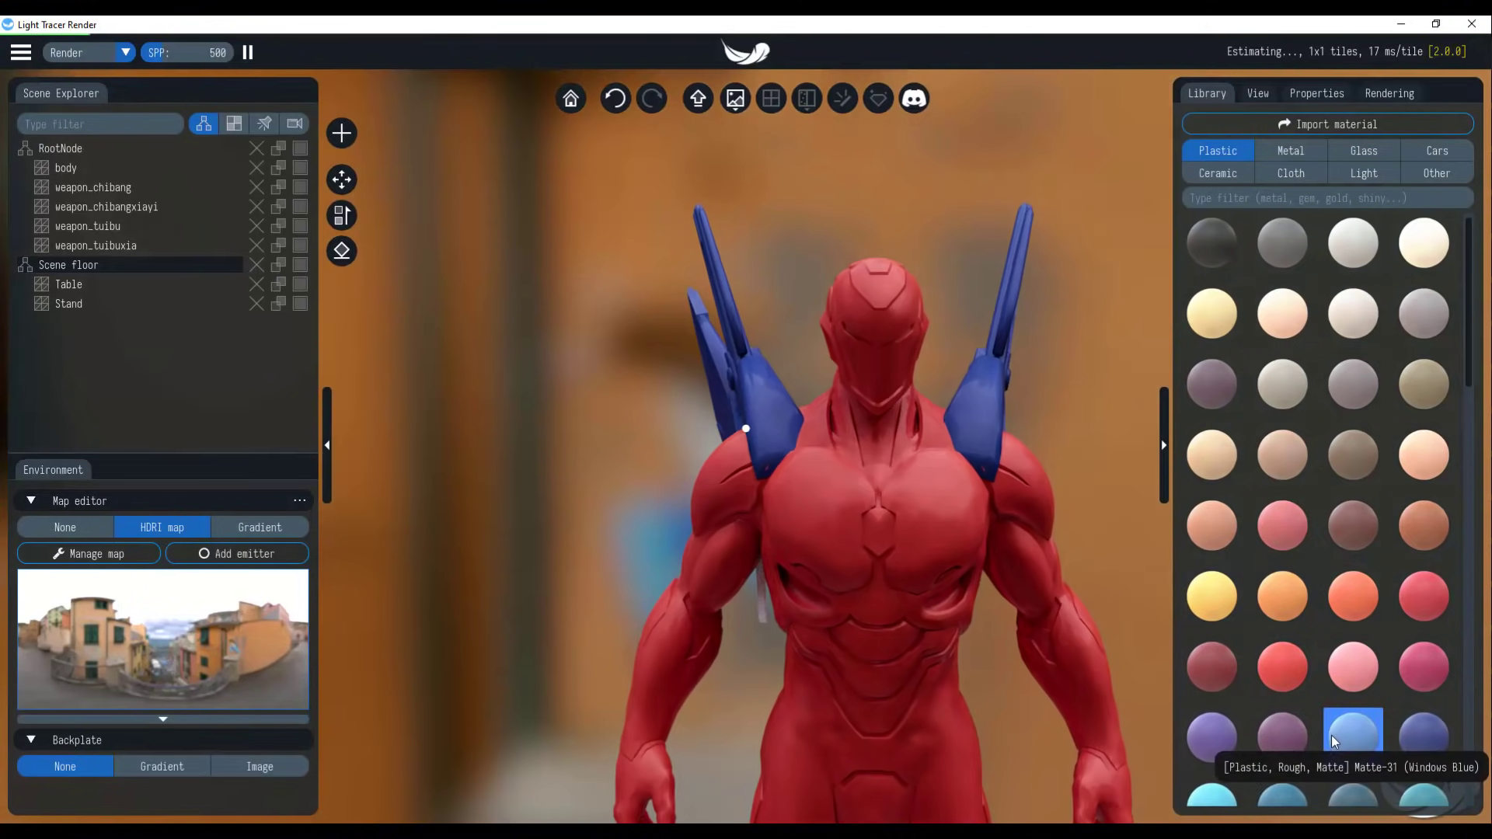
drag(1331, 736, 988, 390)
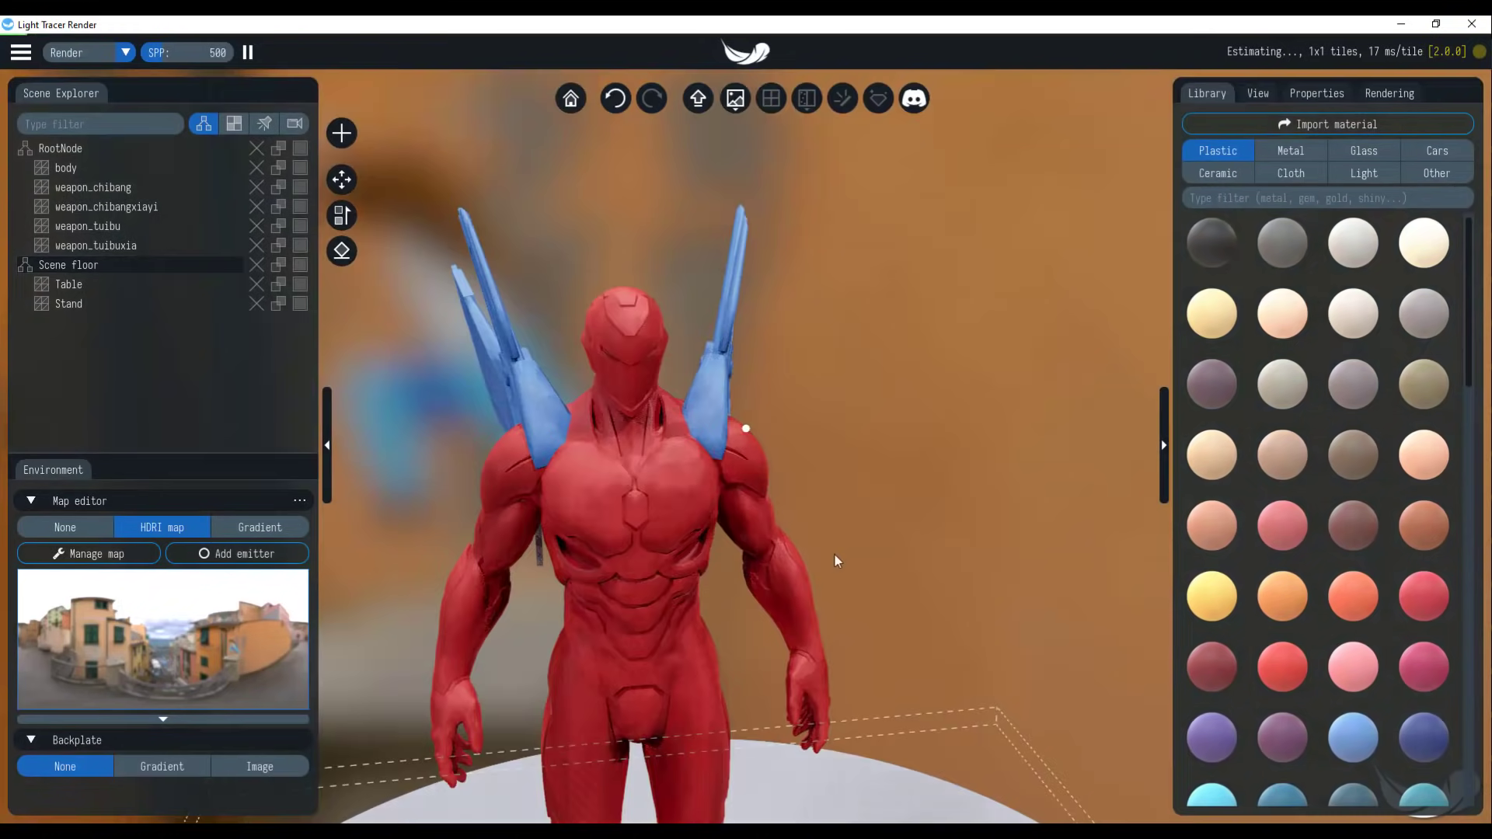
scroll(833, 552, down, 3)
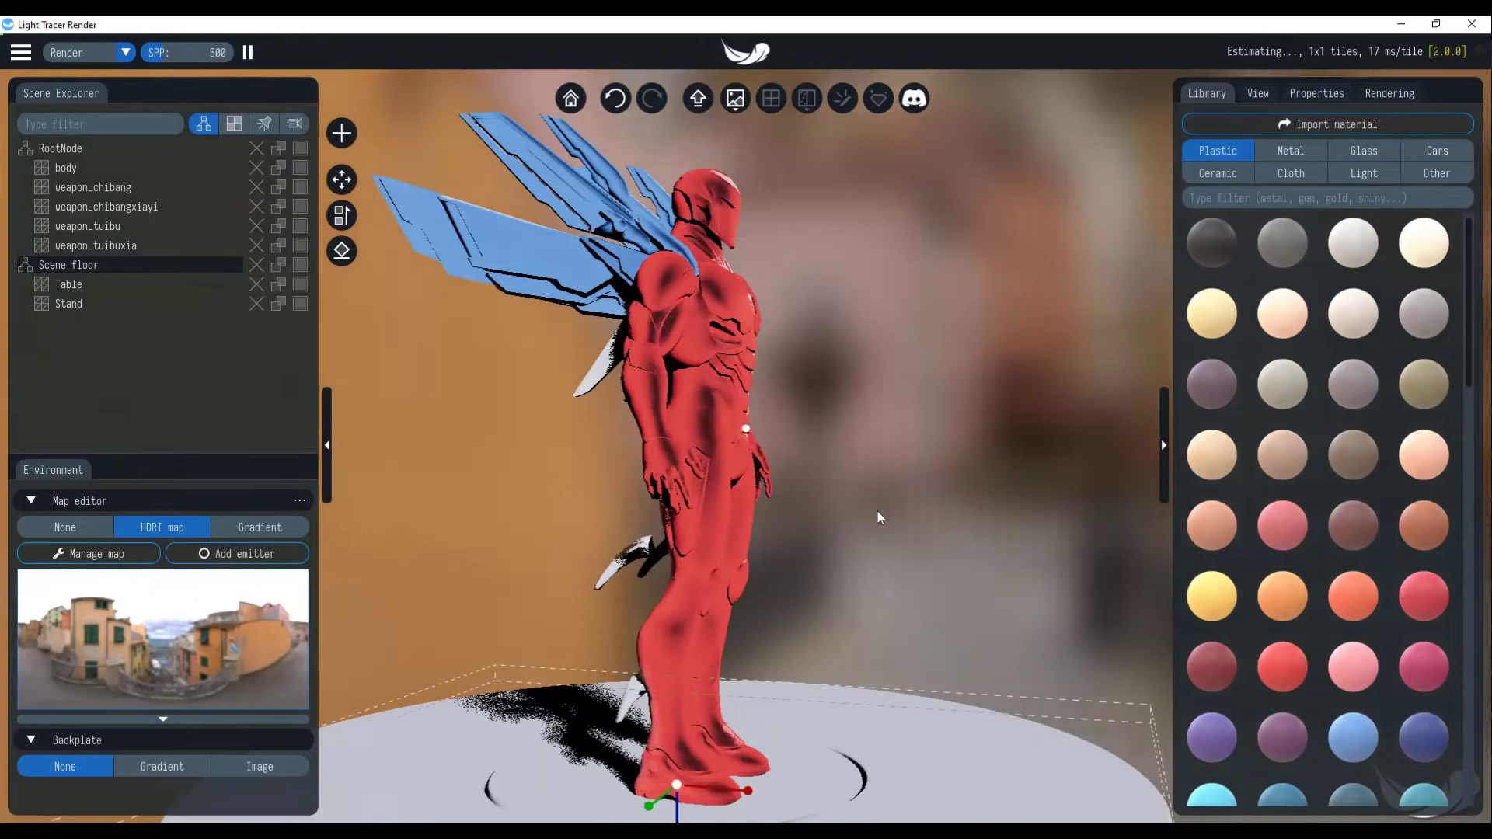
drag(877, 510, 729, 612)
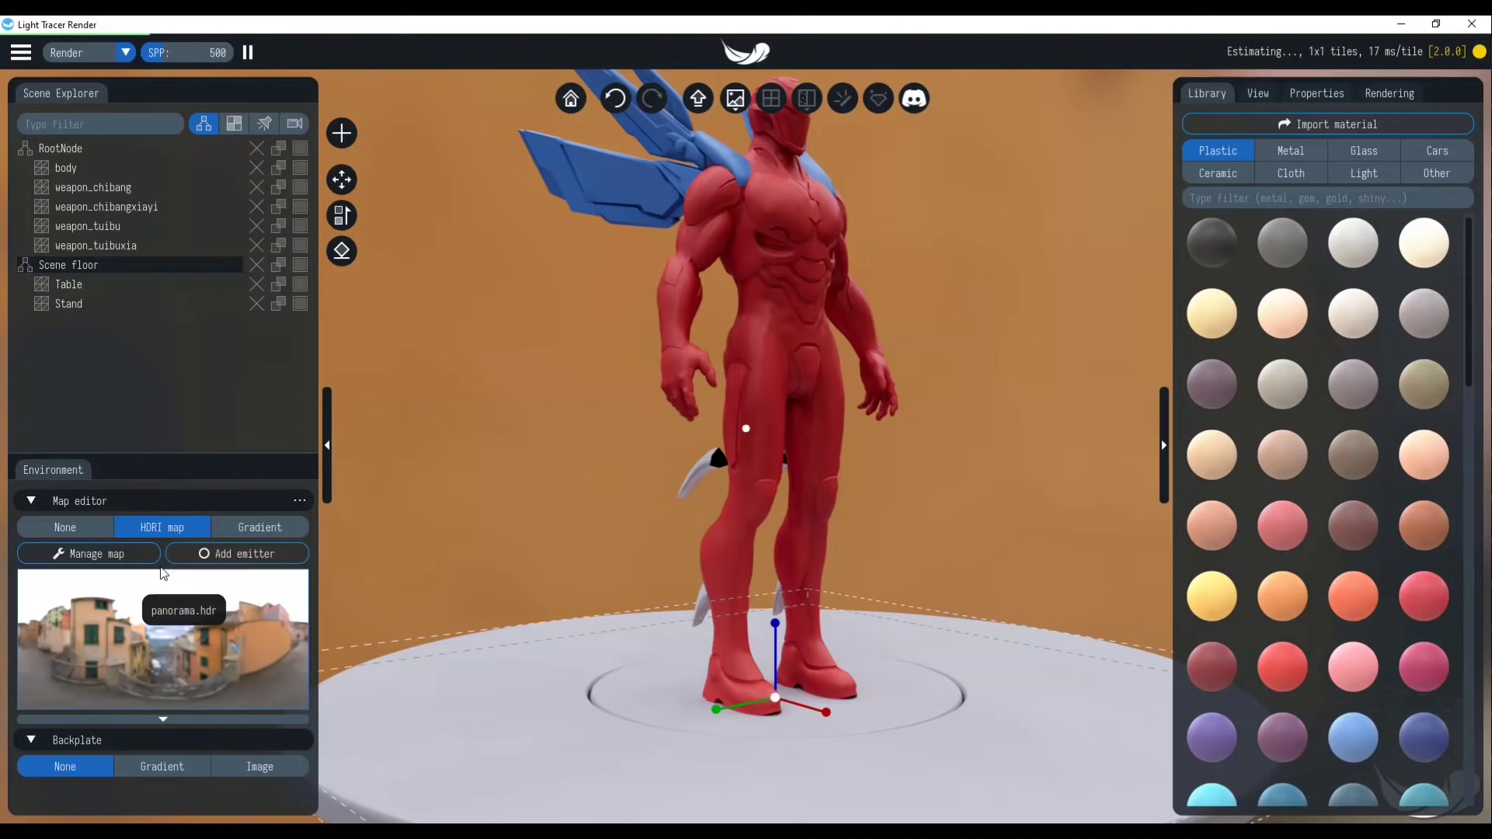
Step: Light the scene with the adams_place_bridge HDRI map and orbit around the figure
click(98, 553)
click(199, 544)
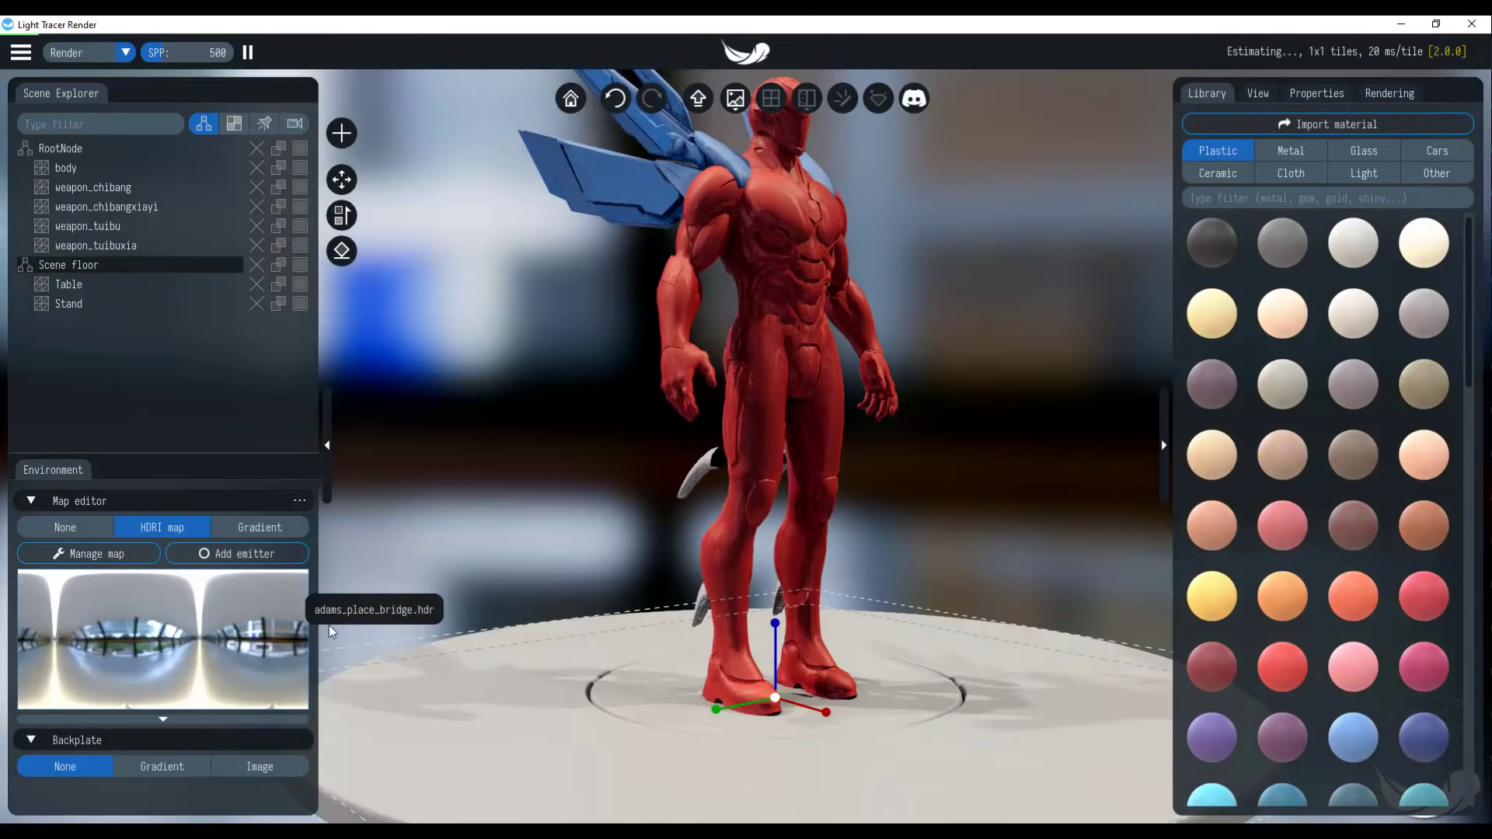
drag(915, 442, 888, 511)
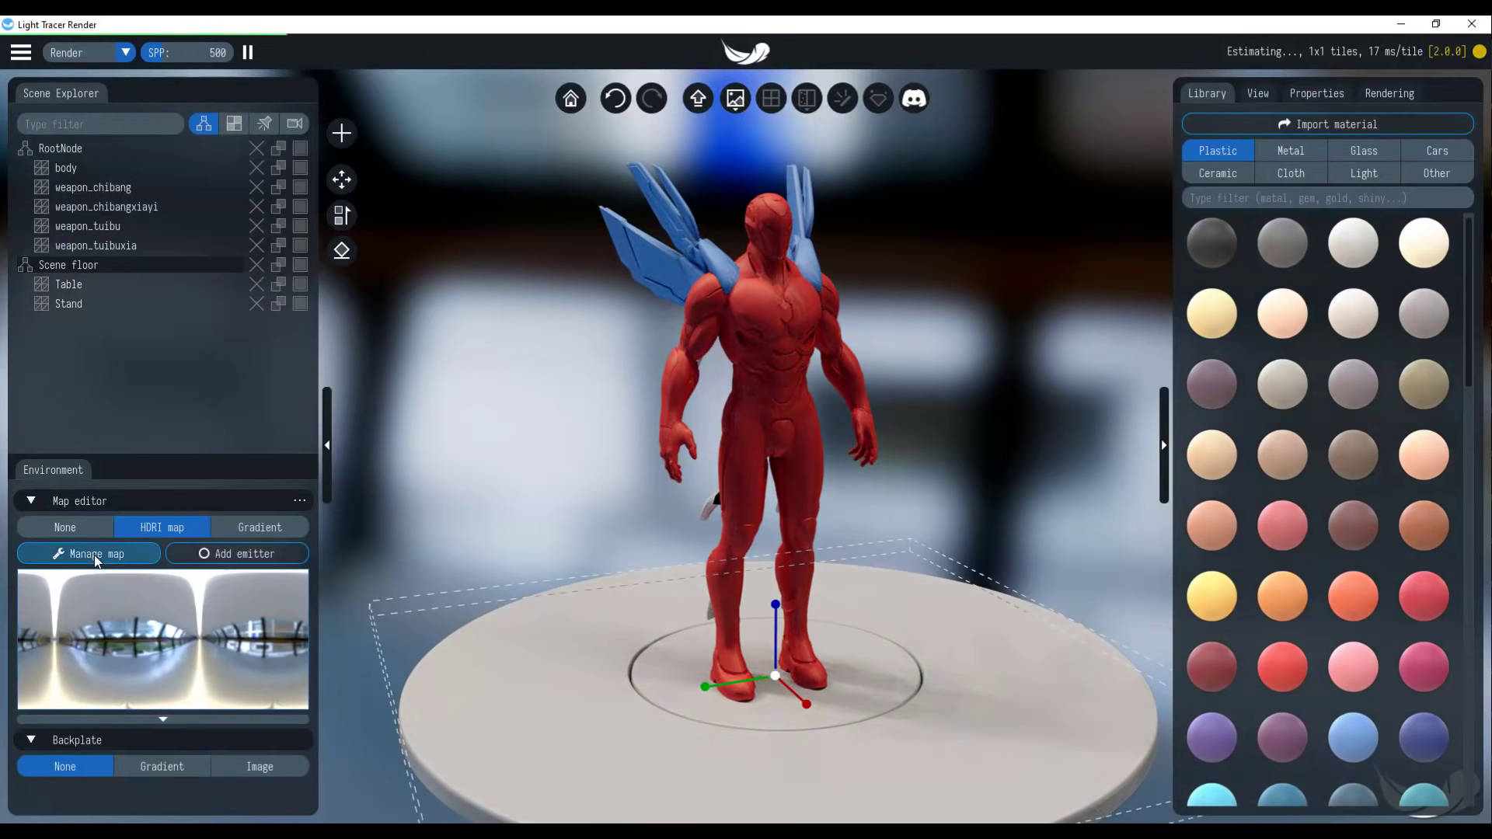
Step: Try studio HDRI maps, settling on a bright indoor photo-studio environment
click(94, 555)
click(412, 684)
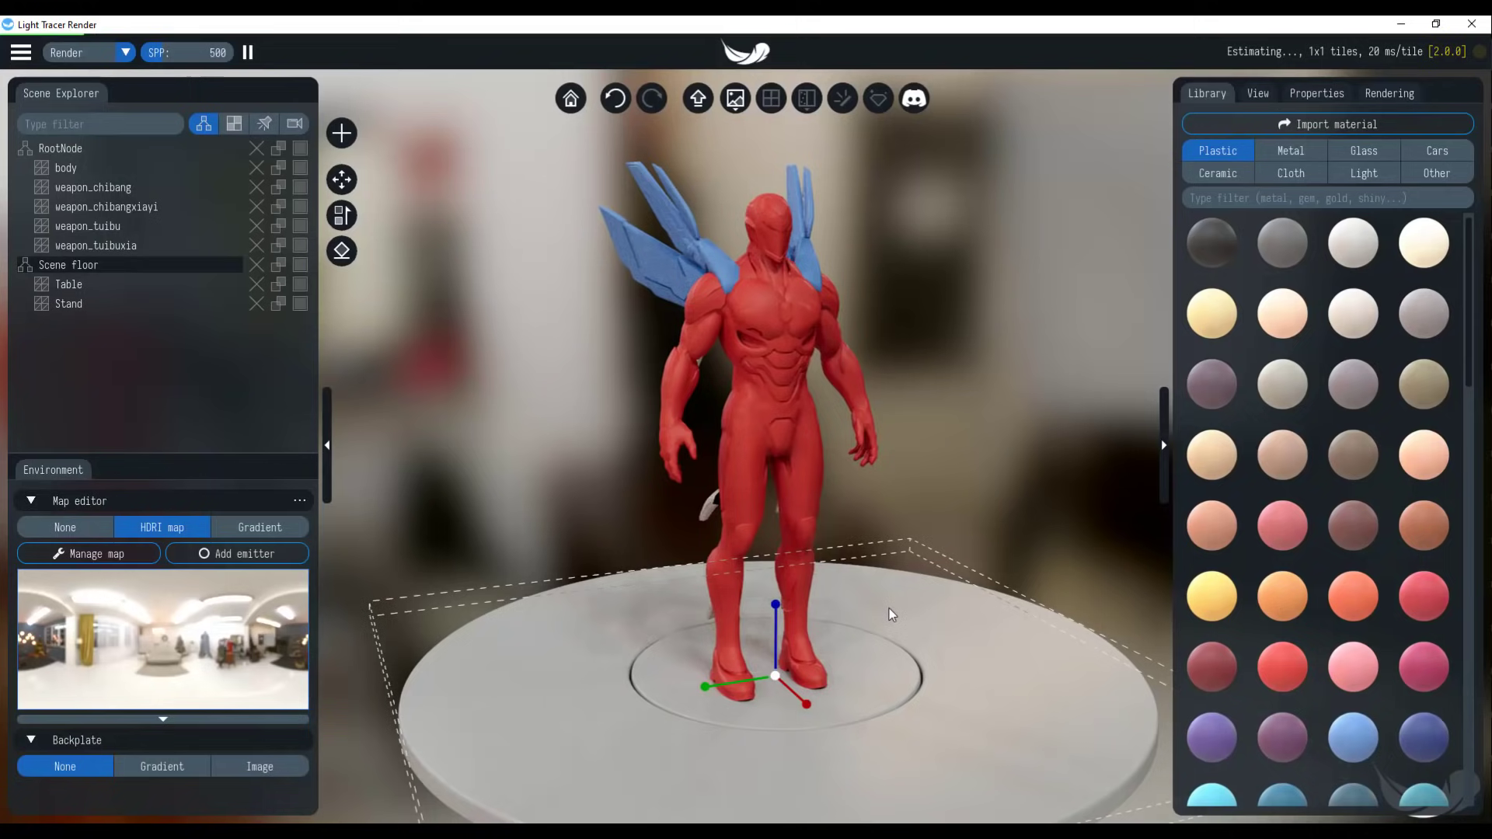
click(93, 554)
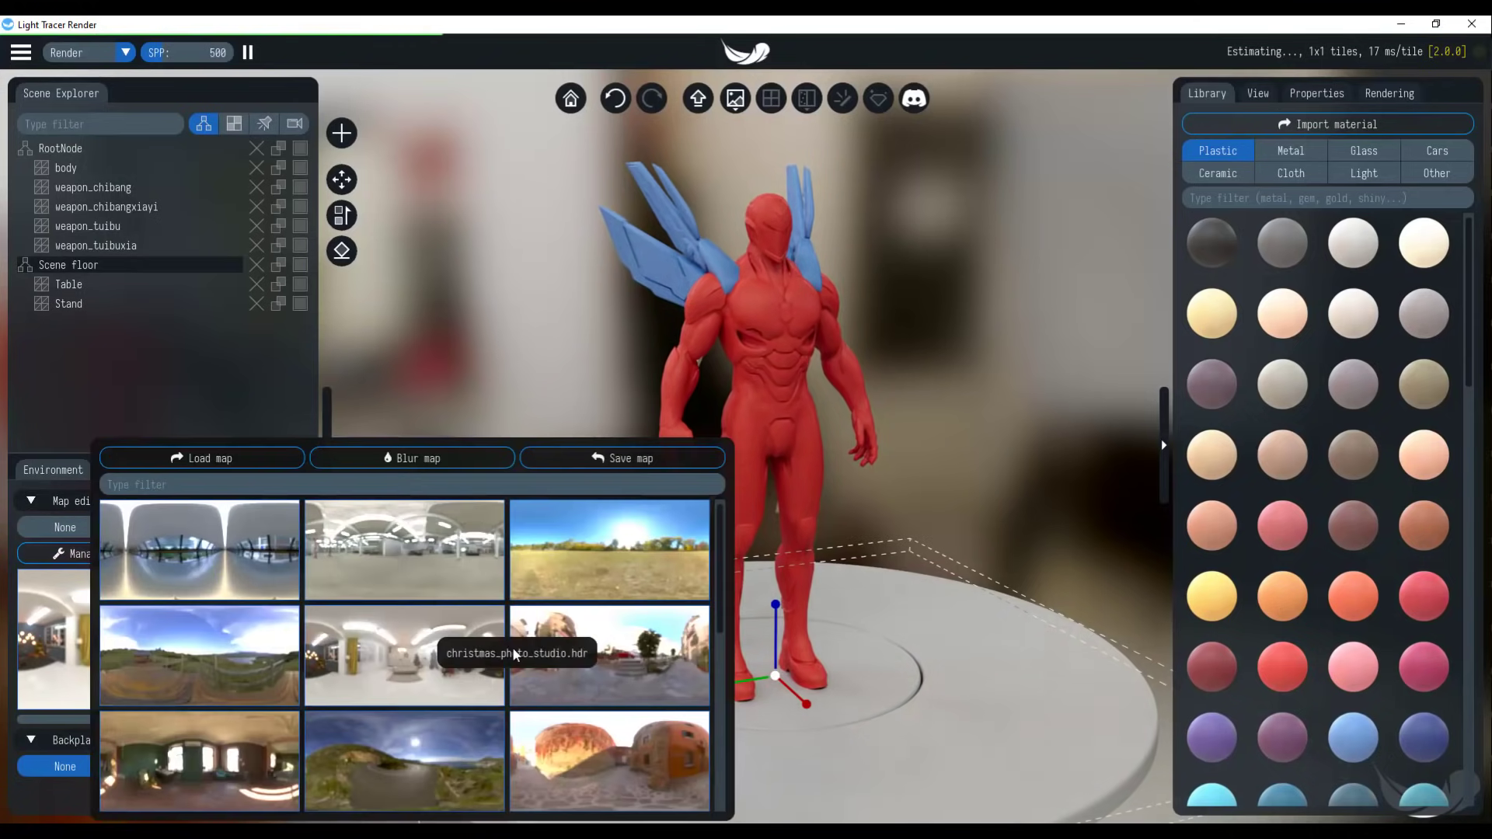
scroll(544, 684, down, 3)
click(594, 714)
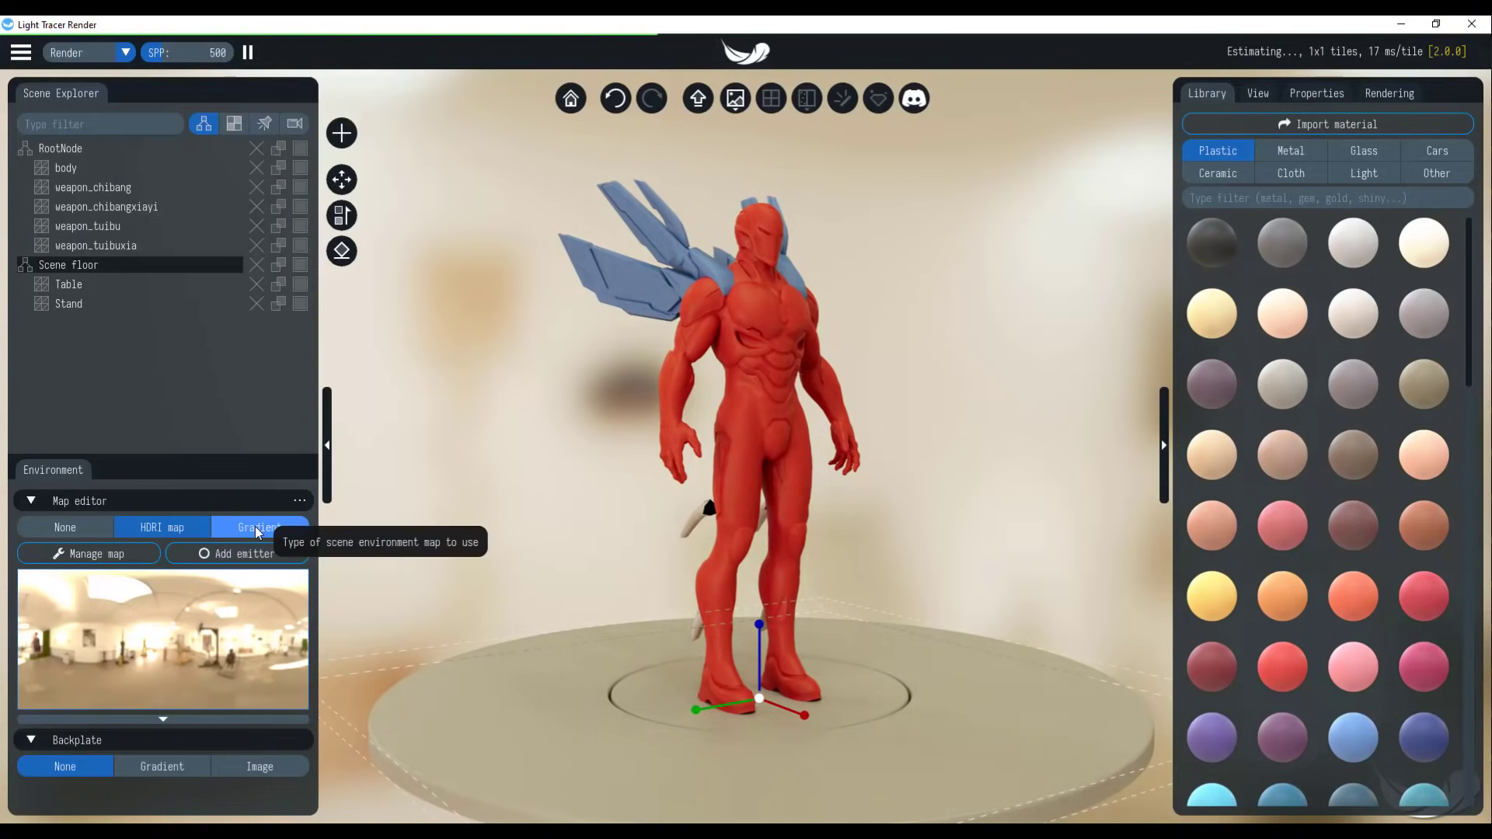
Step: Switch the environment to a gradient with a warm salmon-orange upper colour (0.943, 0.530, 0.396)
click(255, 527)
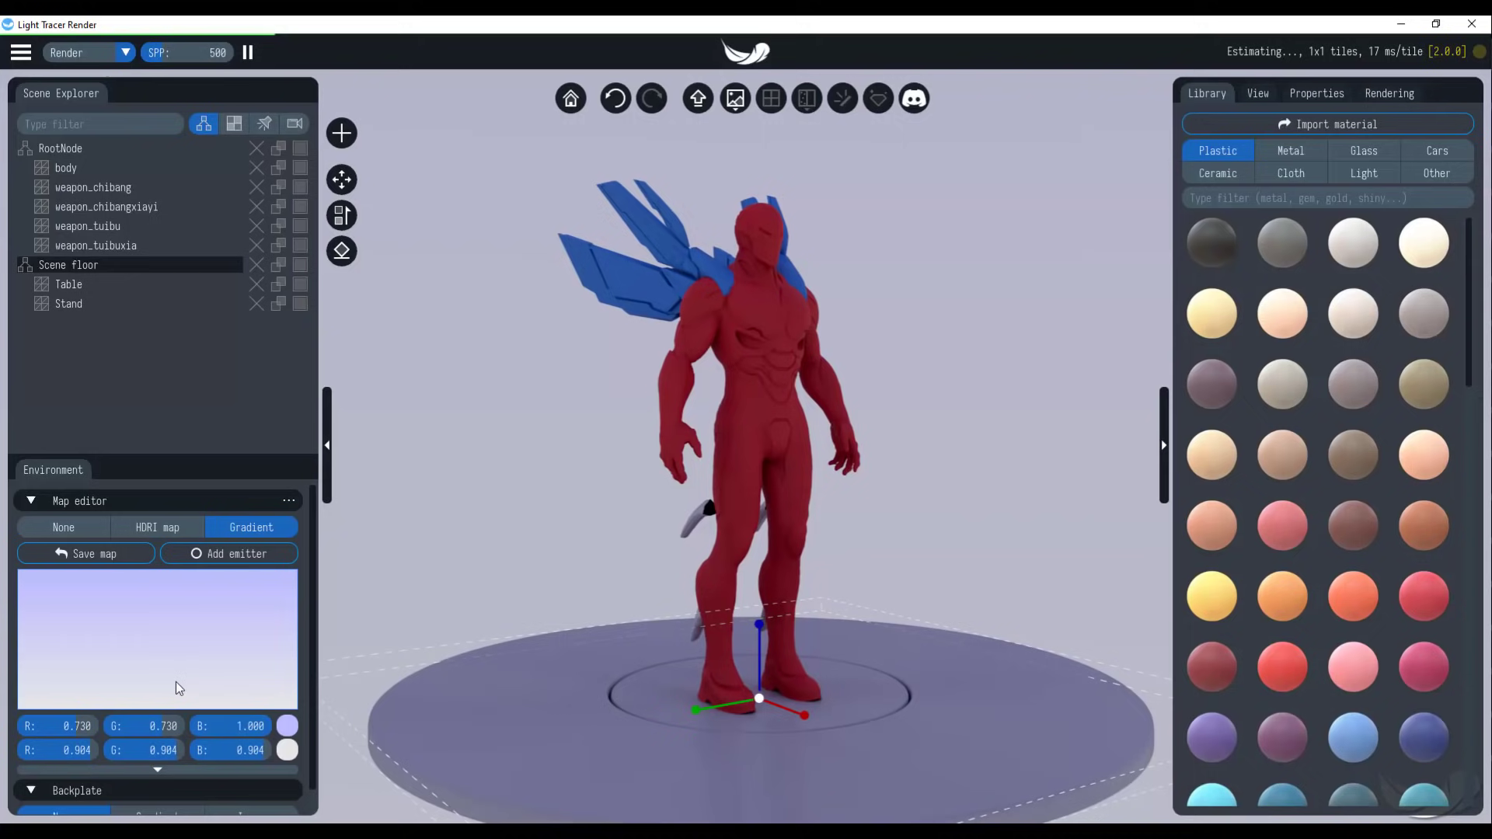
scroll(186, 674, down, 1)
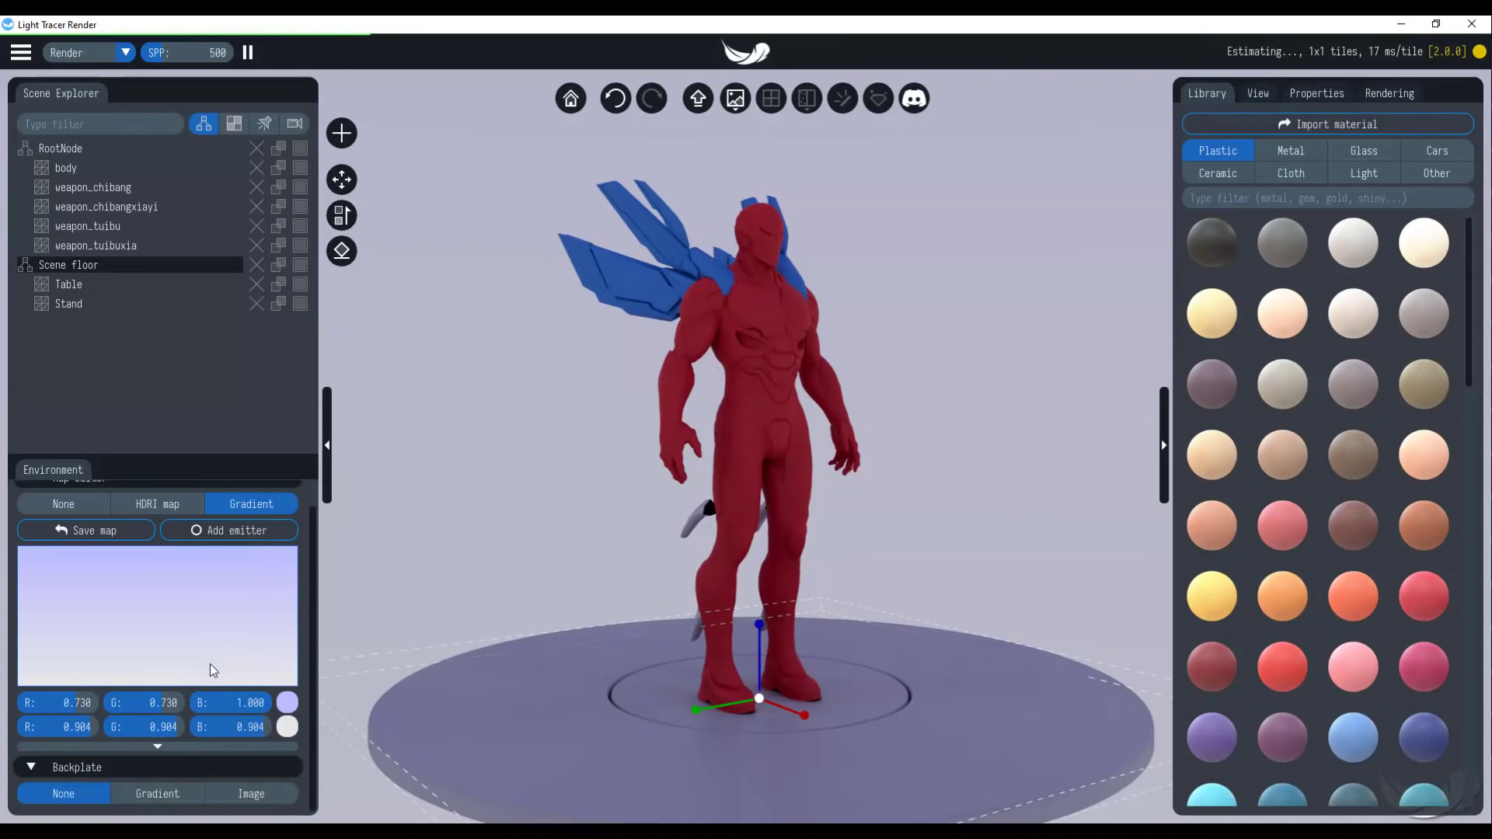
click(292, 702)
mouse_move(357, 609)
mouse_down()
mouse_move(443, 586)
mouse_move(292, 576)
mouse_move(340, 571)
mouse_up()
drag(487, 640, 488, 580)
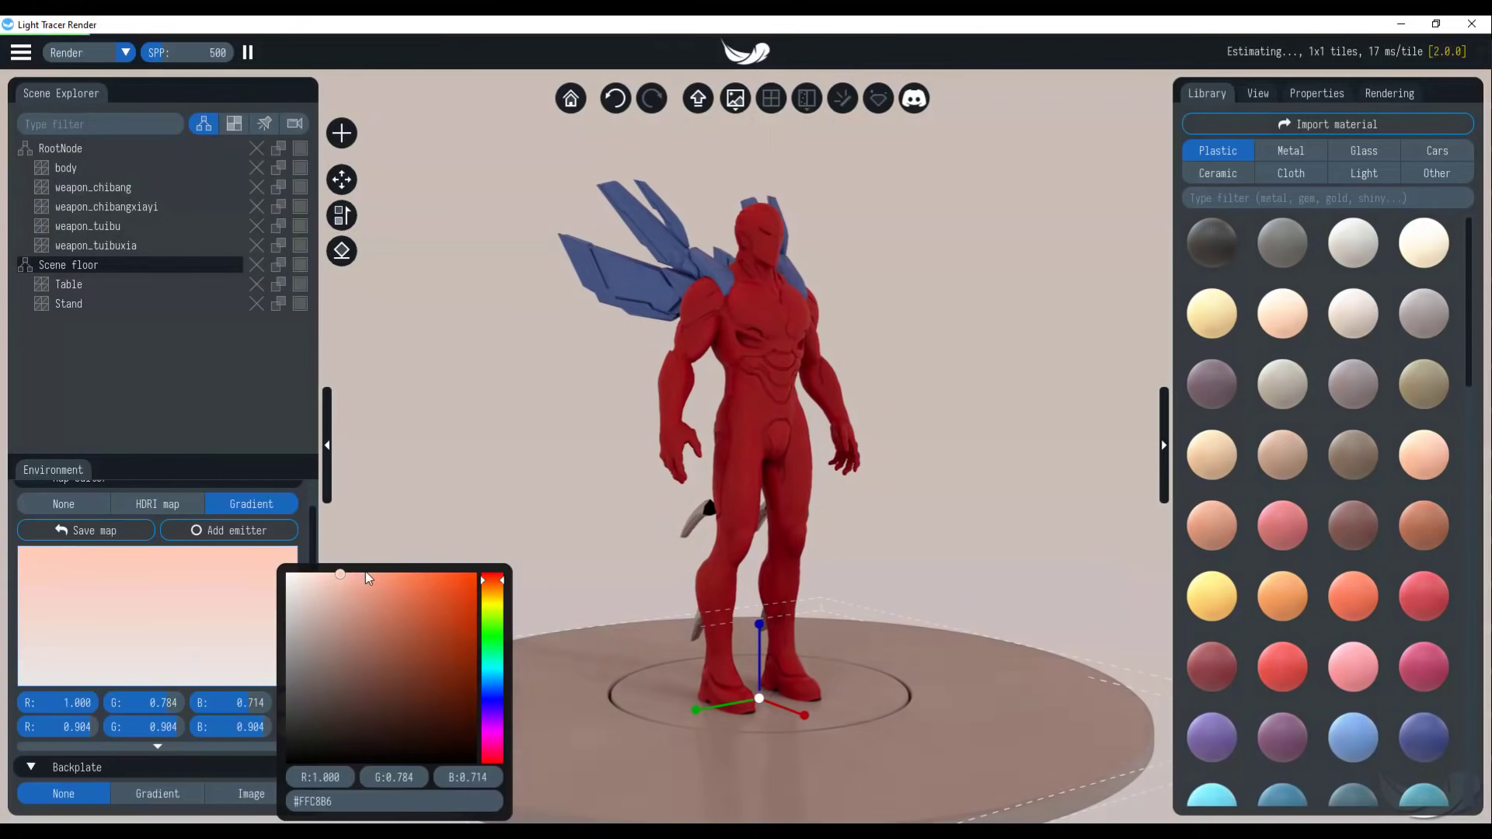
drag(368, 577, 410, 586)
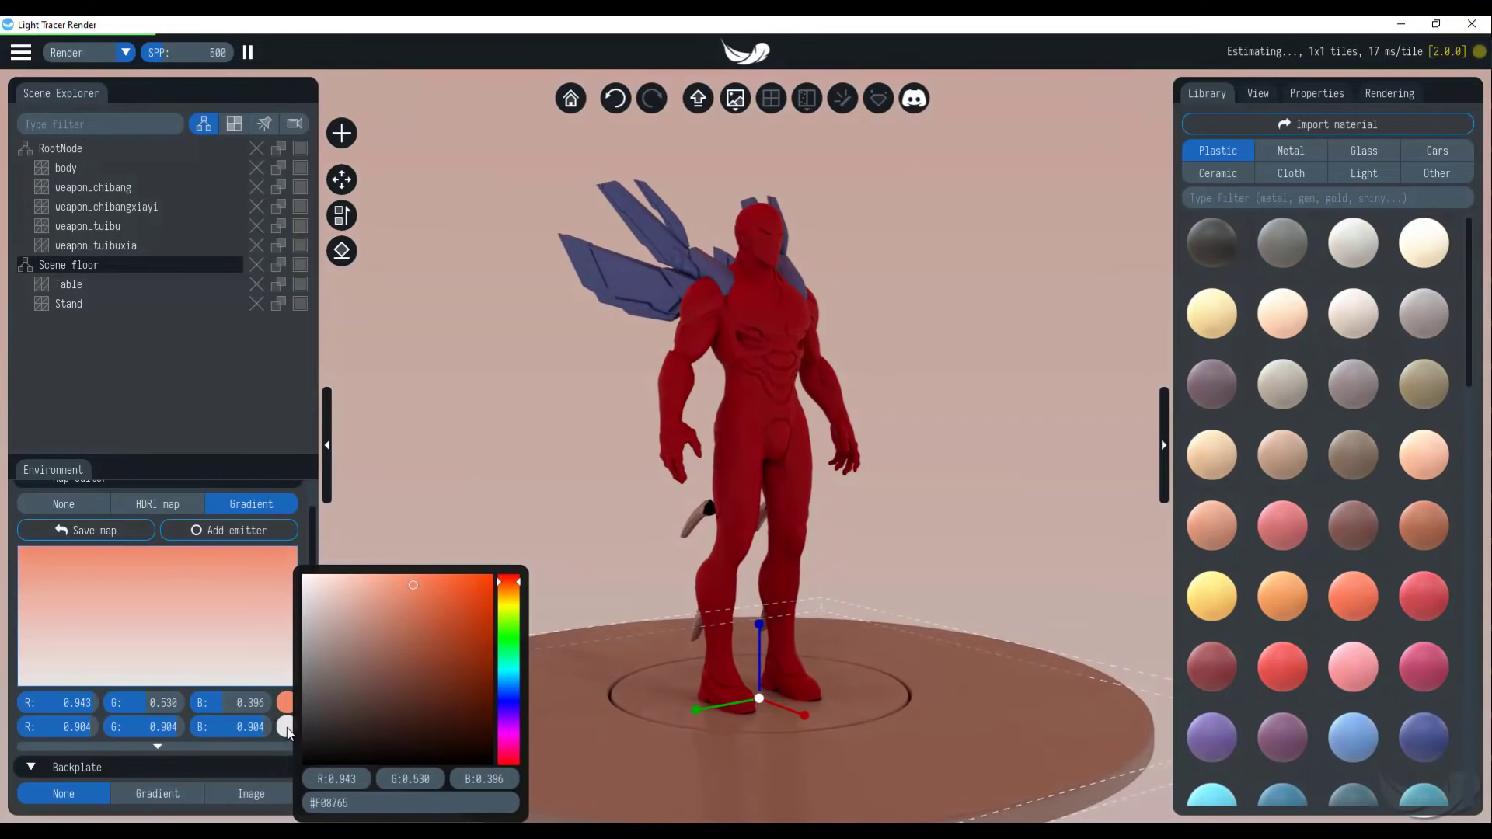
Step: Set the gradient's lower colour to white (1.000)
click(282, 727)
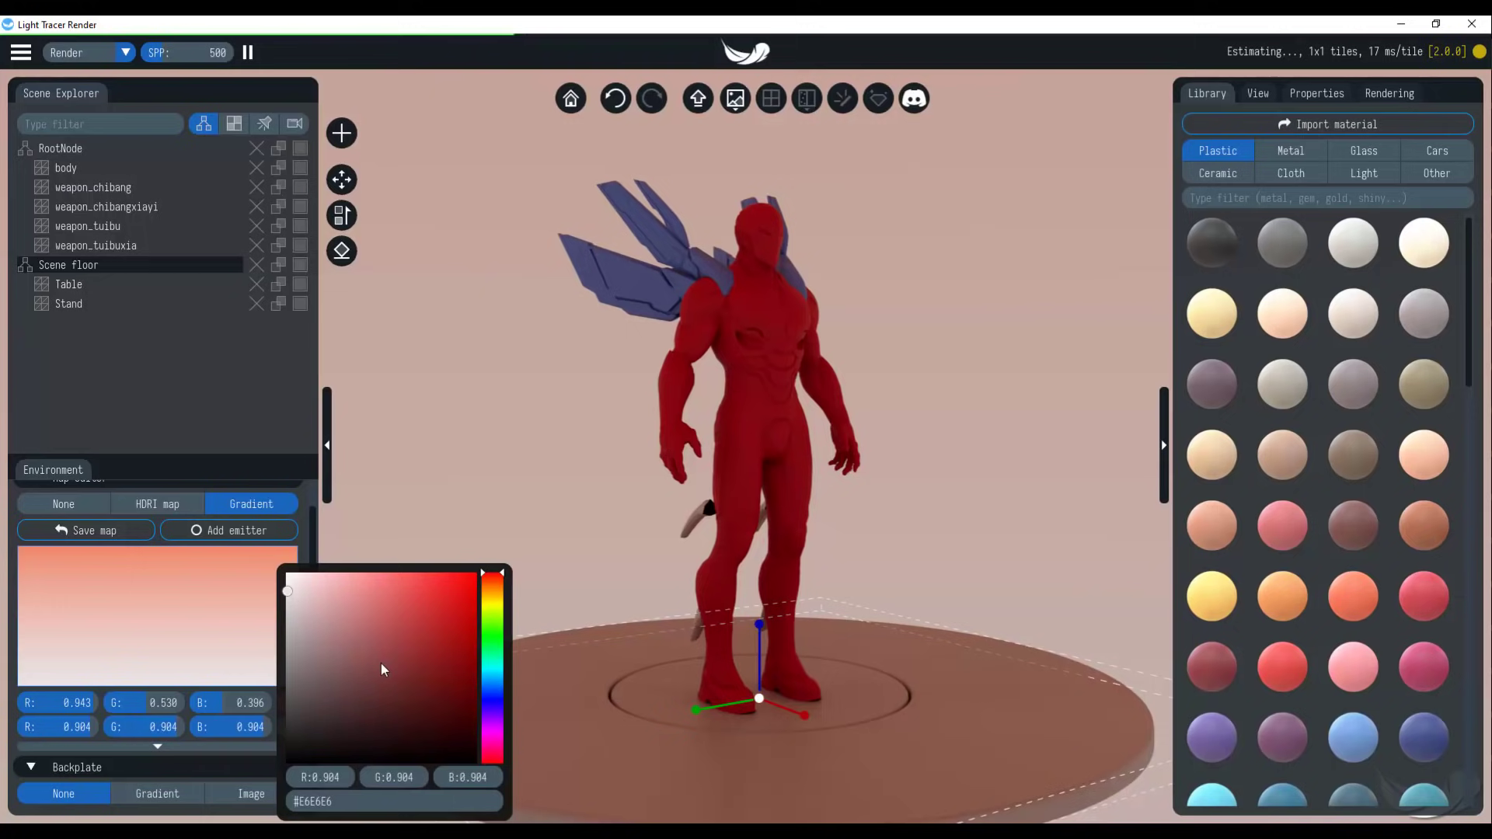
click(495, 688)
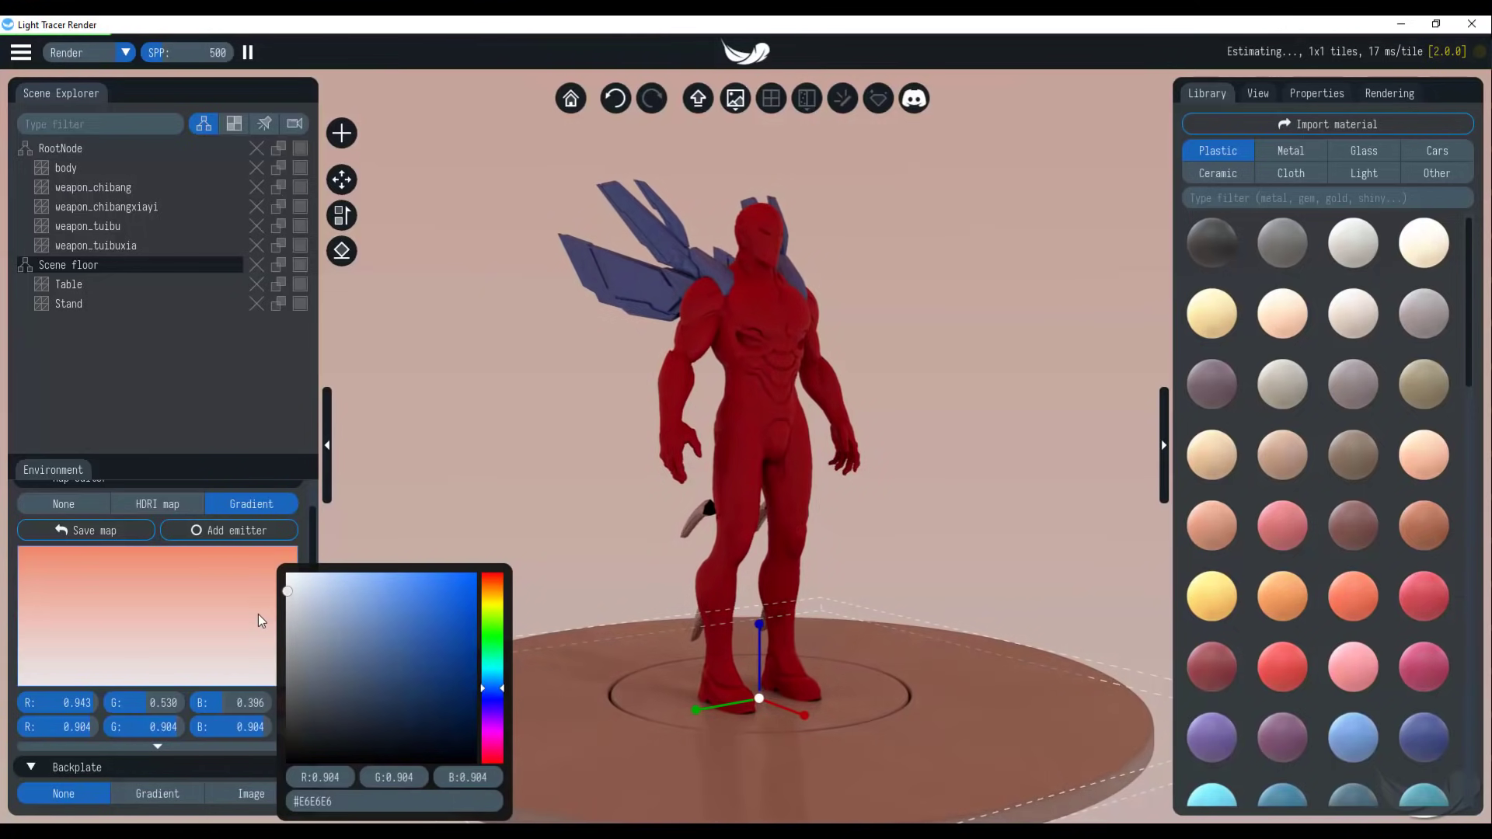
click(296, 666)
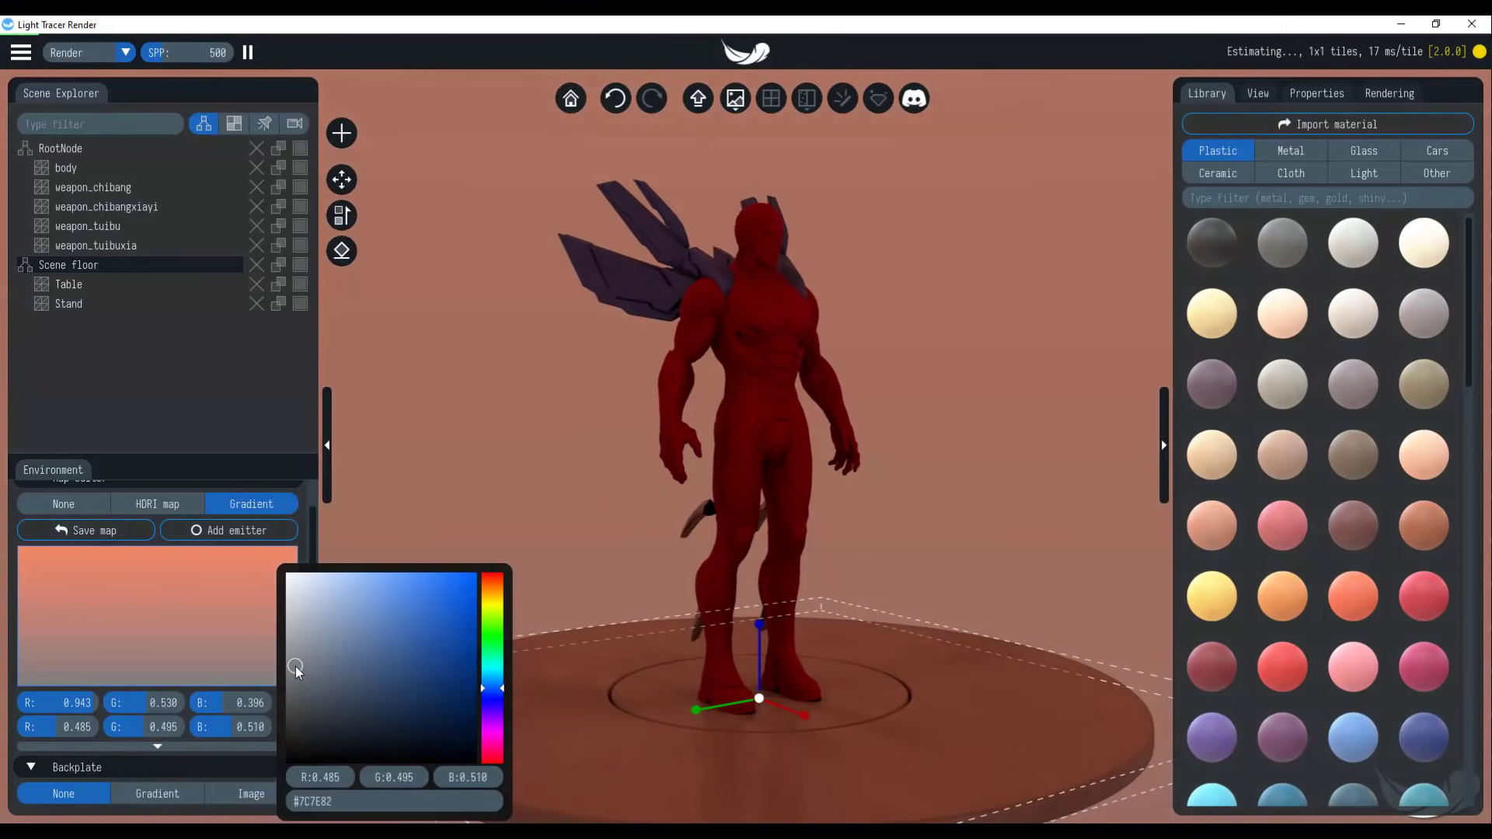
click(533, 644)
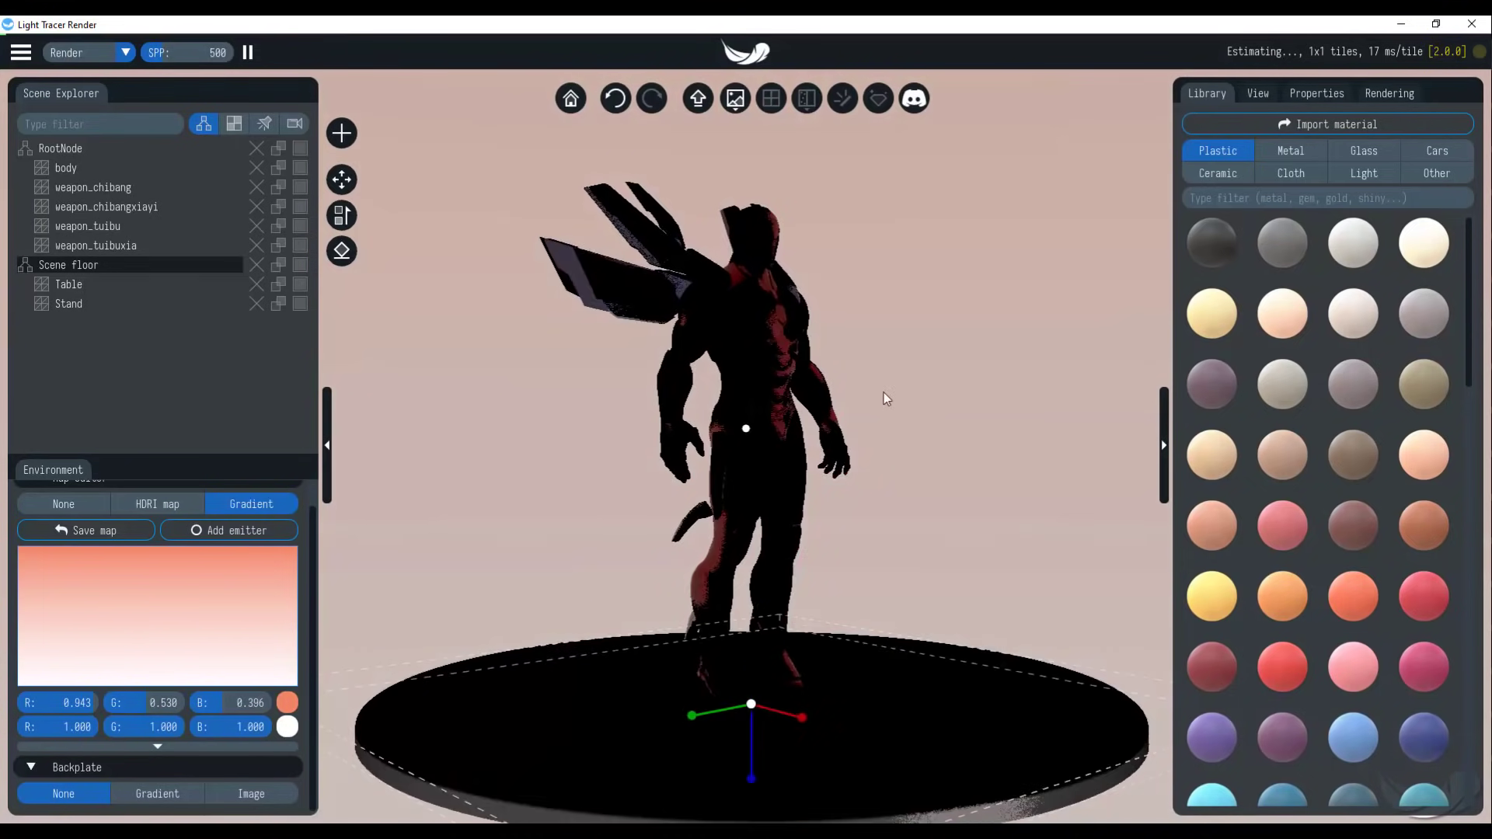
Step: Turn off environment lighting, set the backplate to Gradient and deselect the Scene floor
click(138, 504)
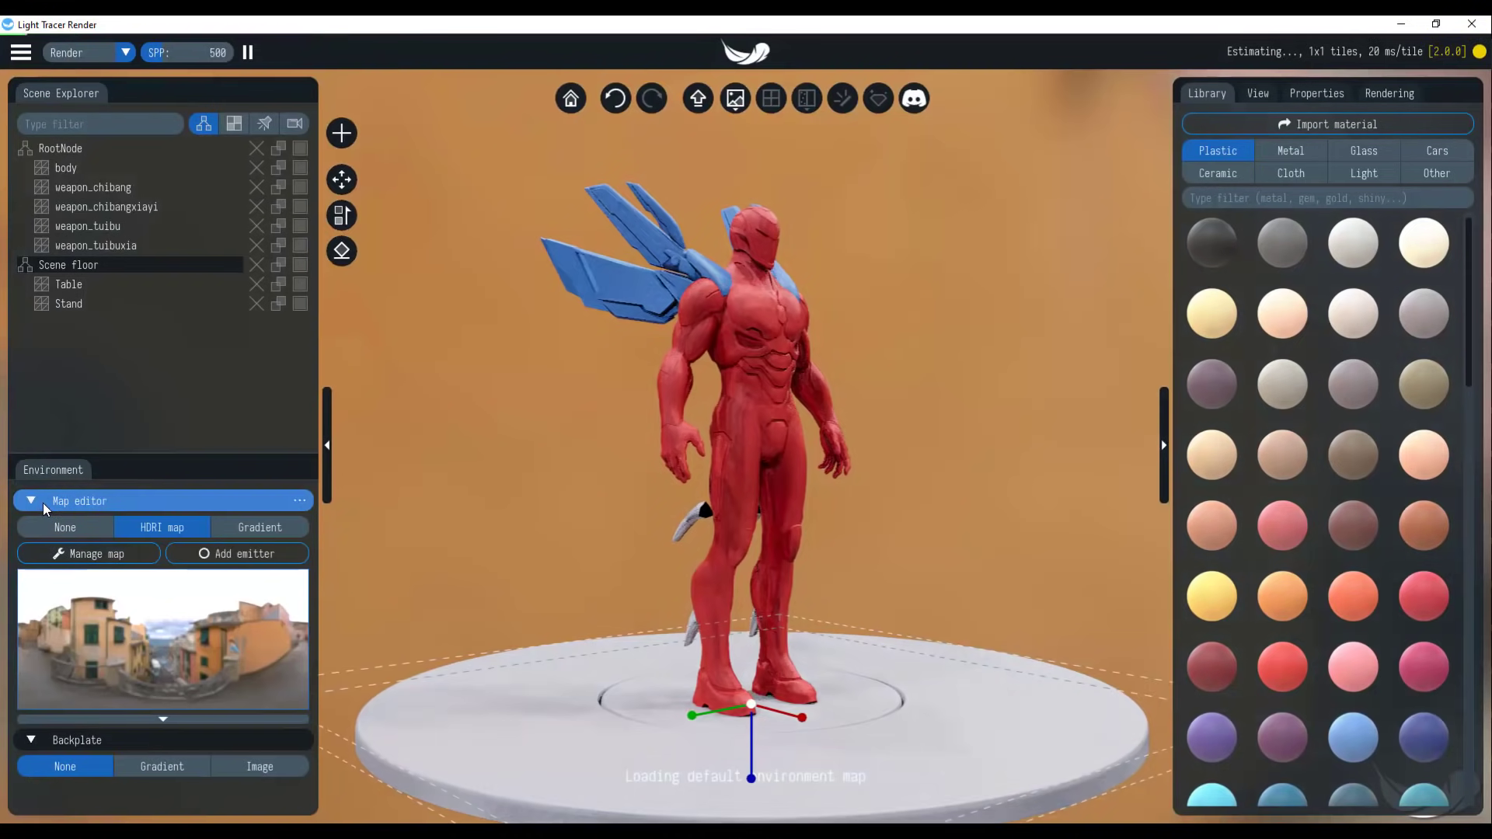
click(43, 502)
click(44, 501)
click(65, 528)
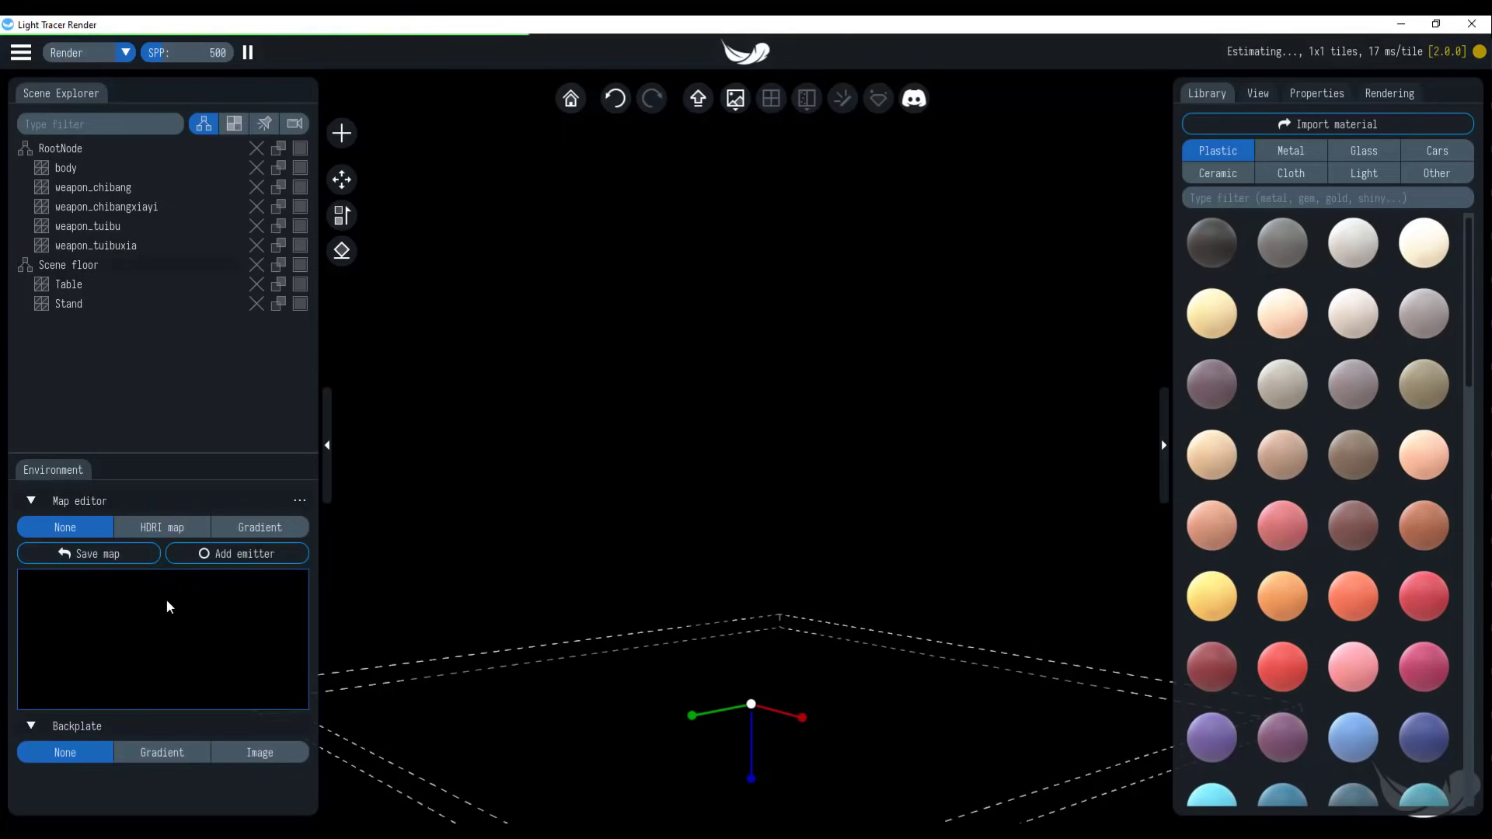
click(170, 748)
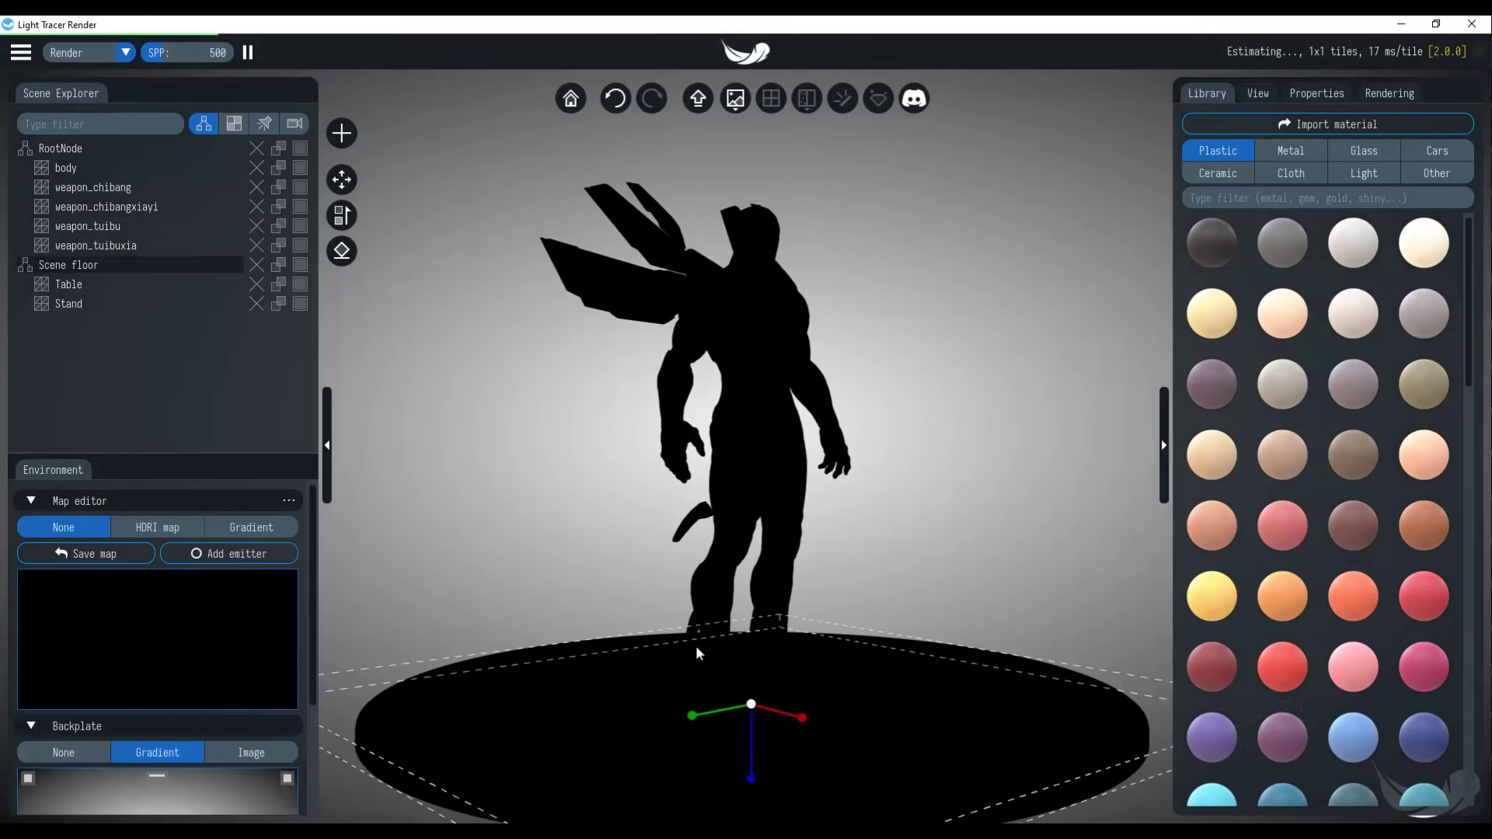
drag(961, 412, 934, 437)
click(934, 438)
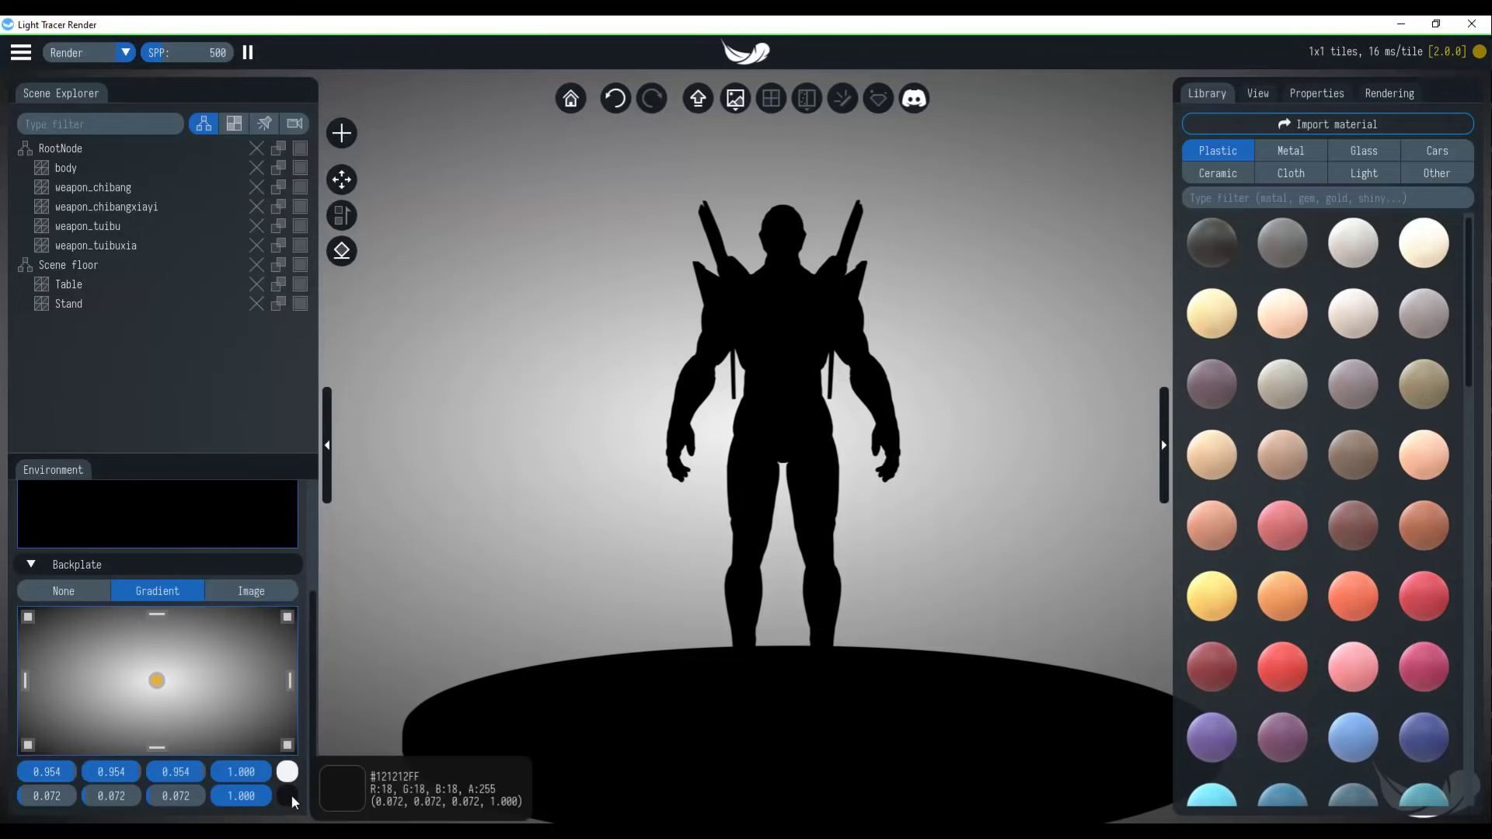
Step: Make the backplate a diagonal linear gradient from 0.954 light to 0.072 dark grey
click(161, 747)
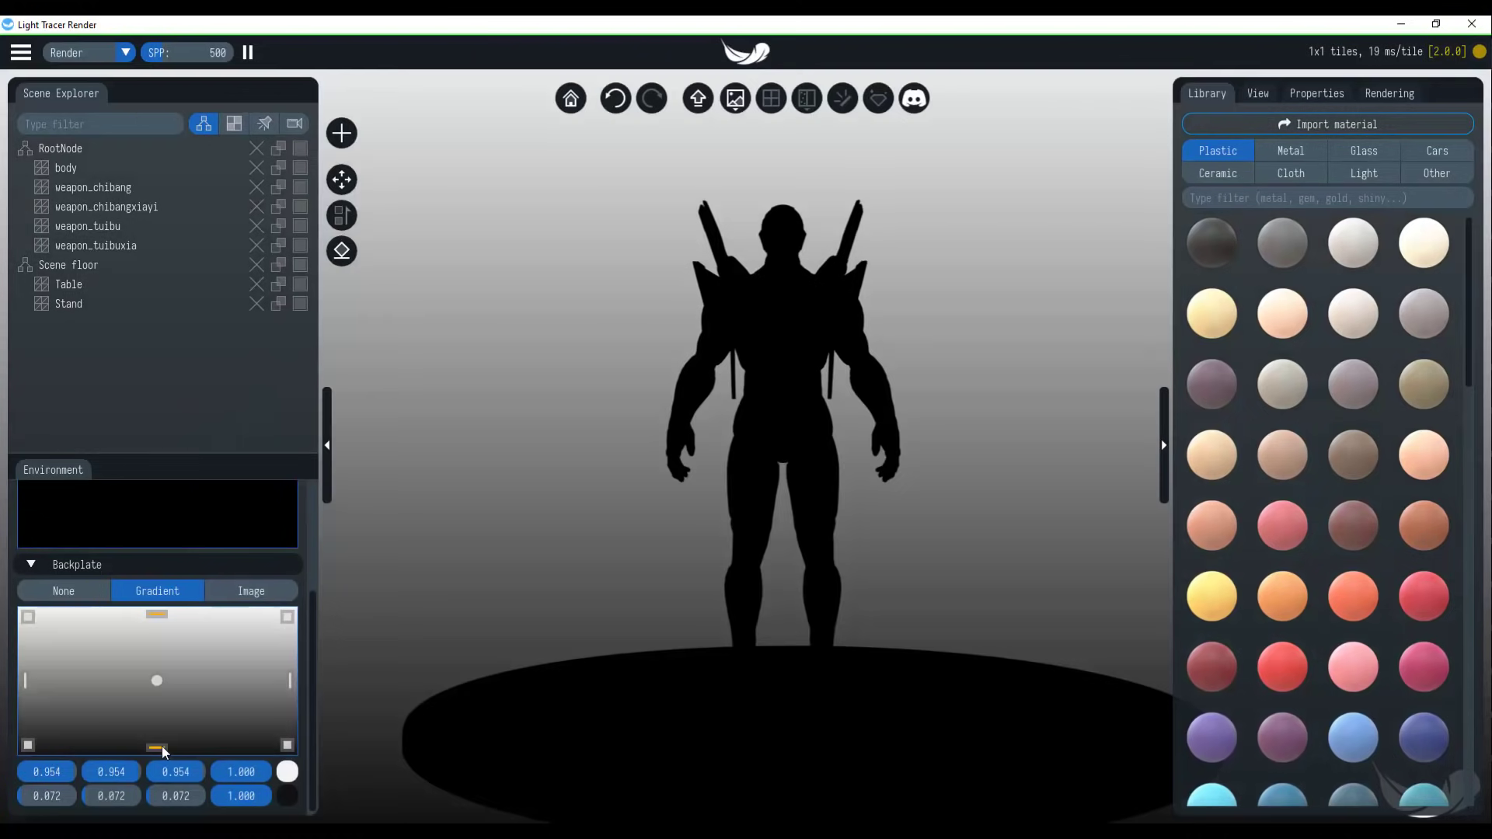
click(29, 745)
click(25, 681)
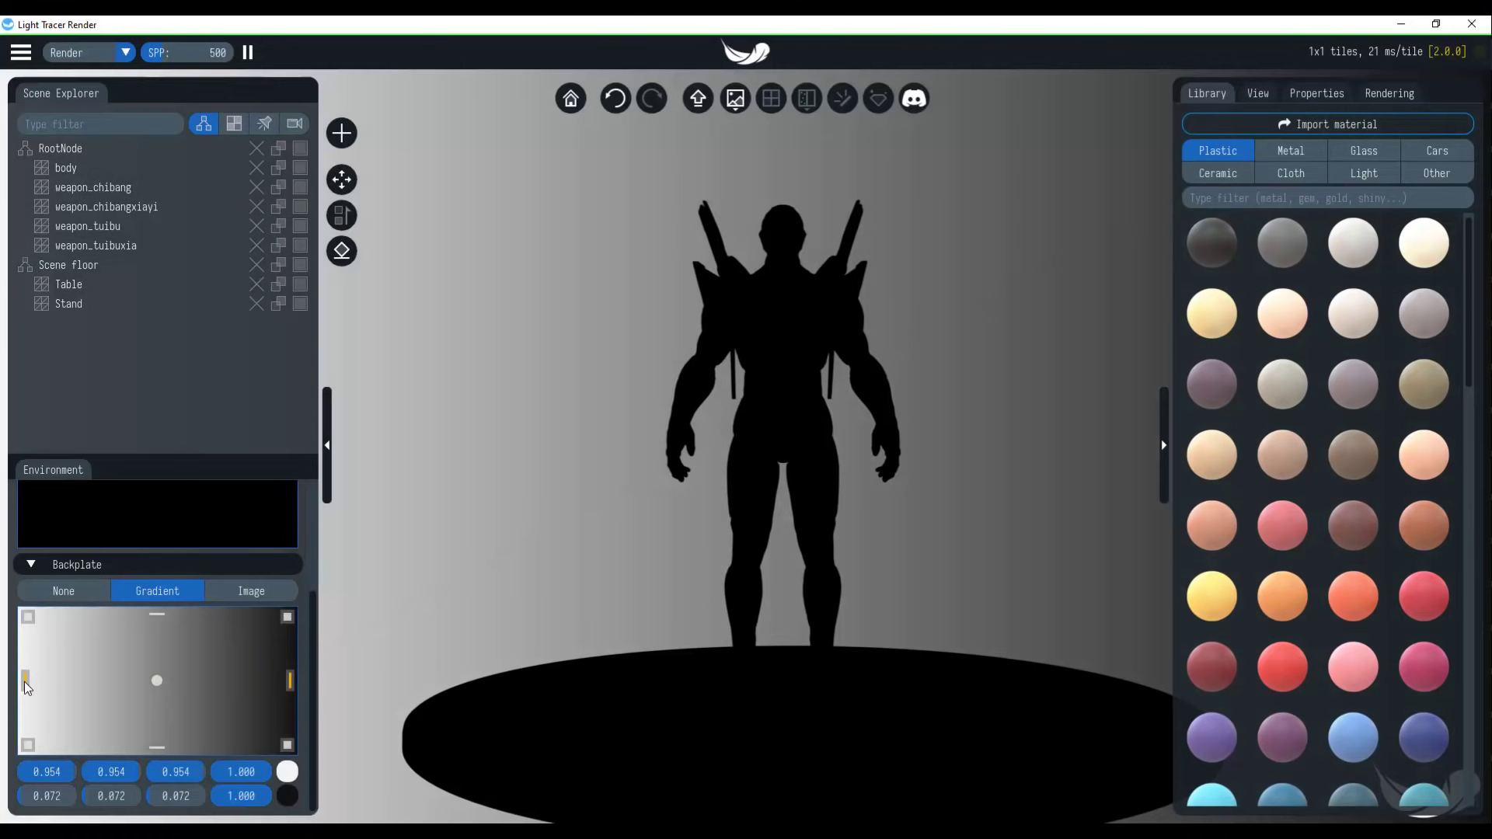
click(27, 617)
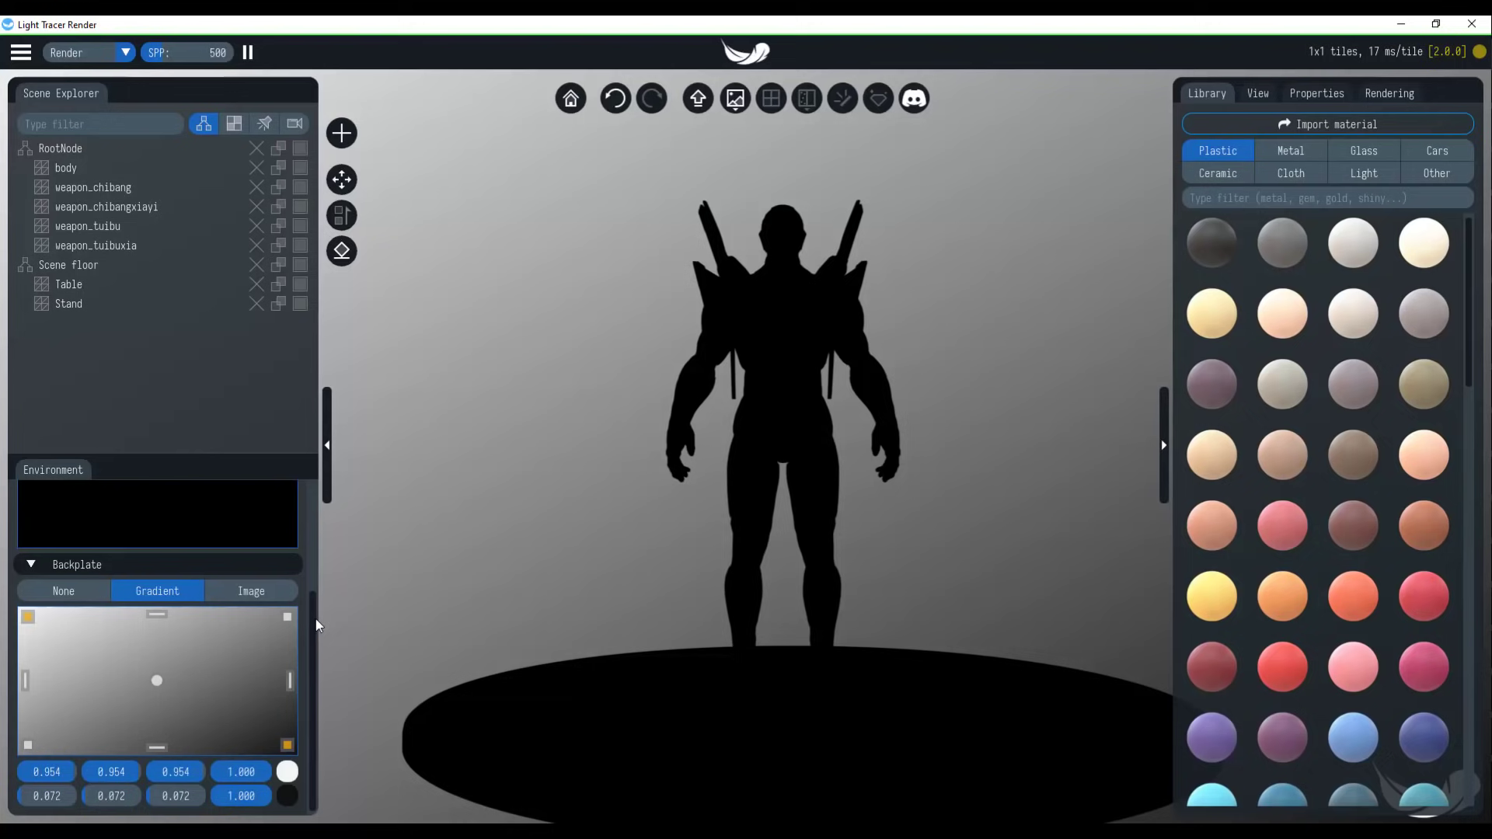
click(286, 615)
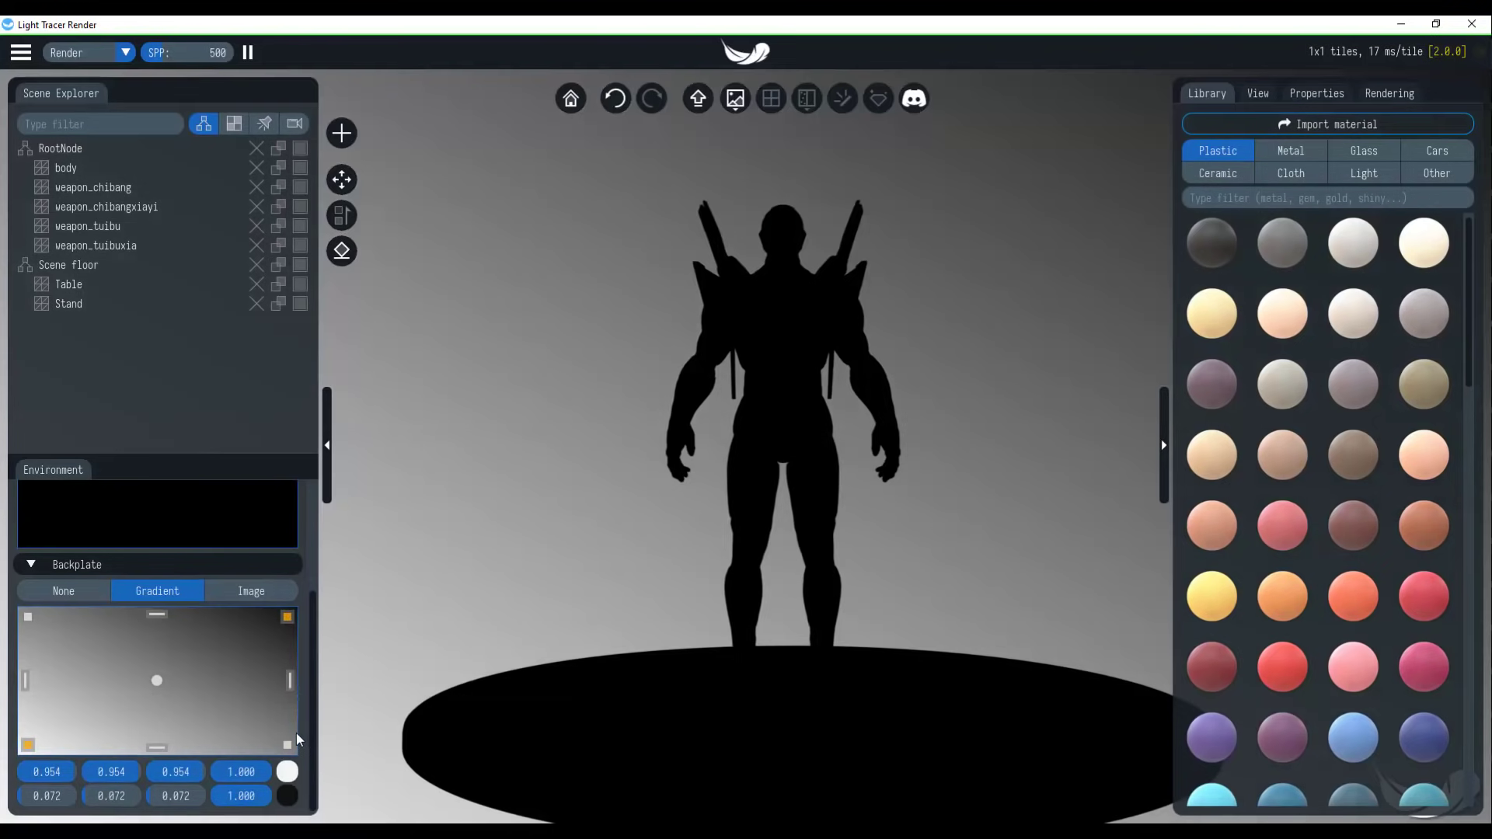
click(249, 595)
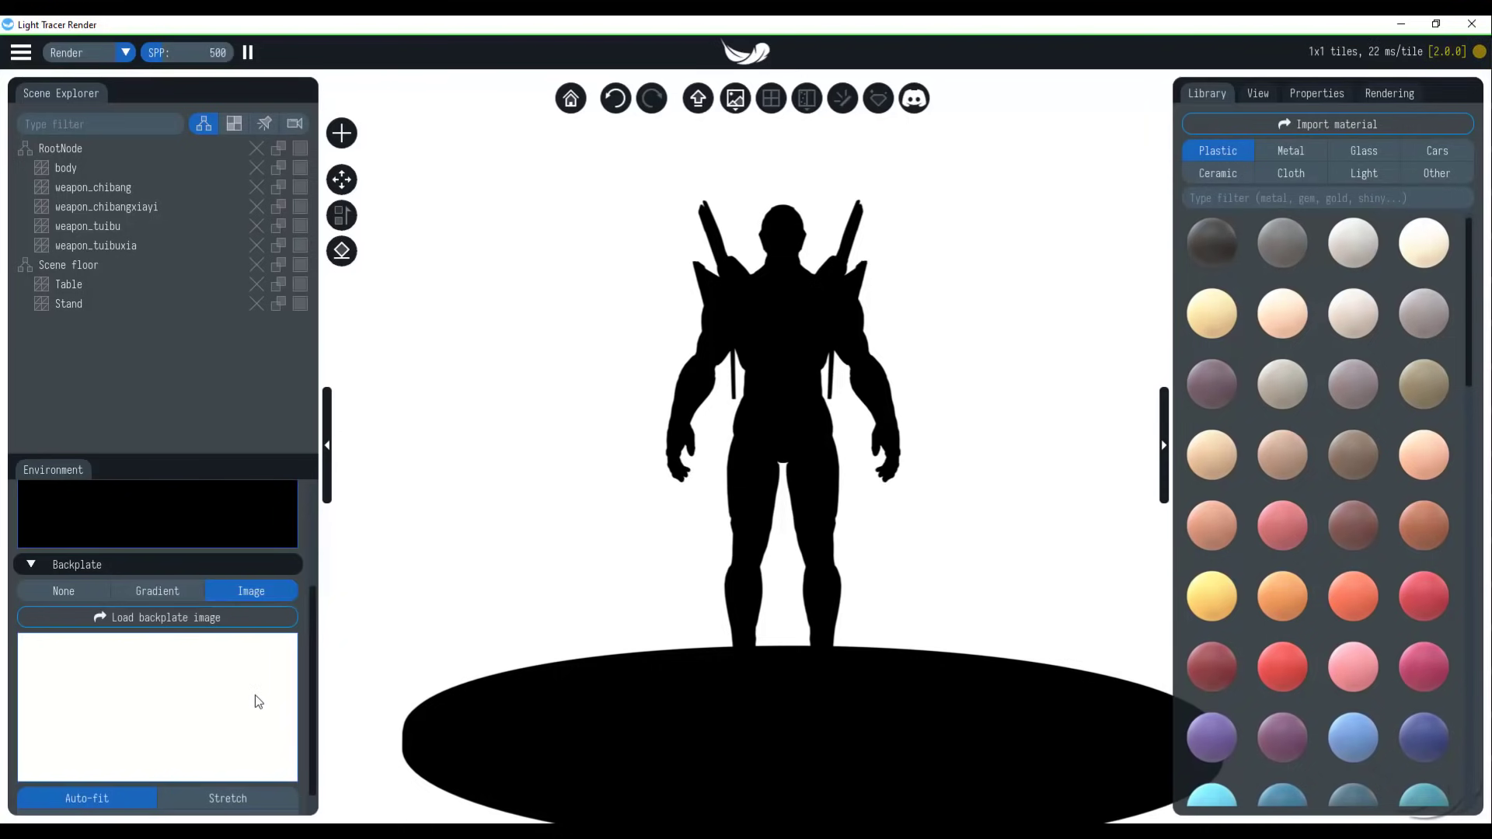
scroll(255, 695, down, 1)
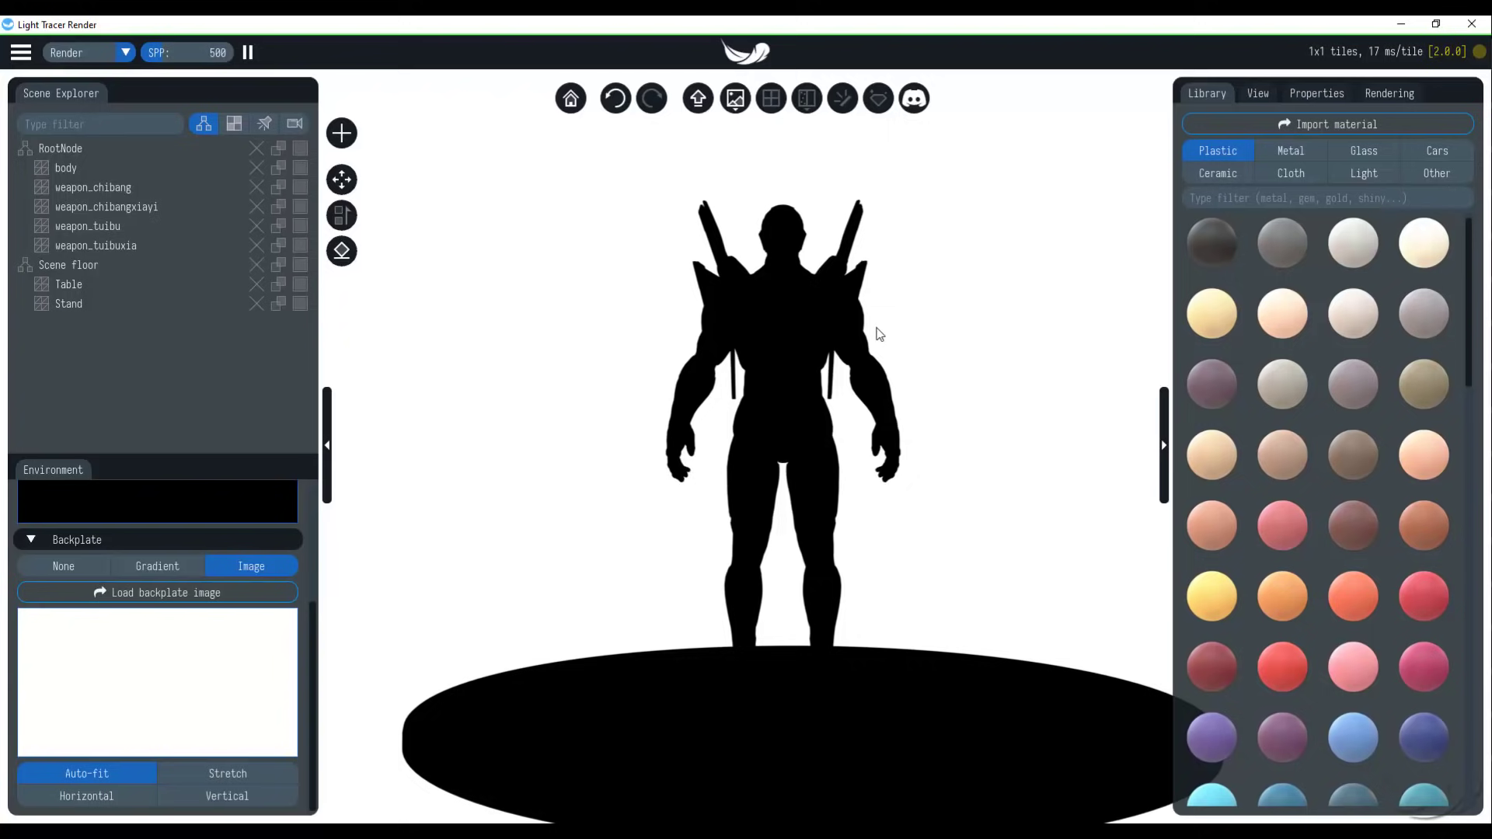
scroll(121, 575, up, 5)
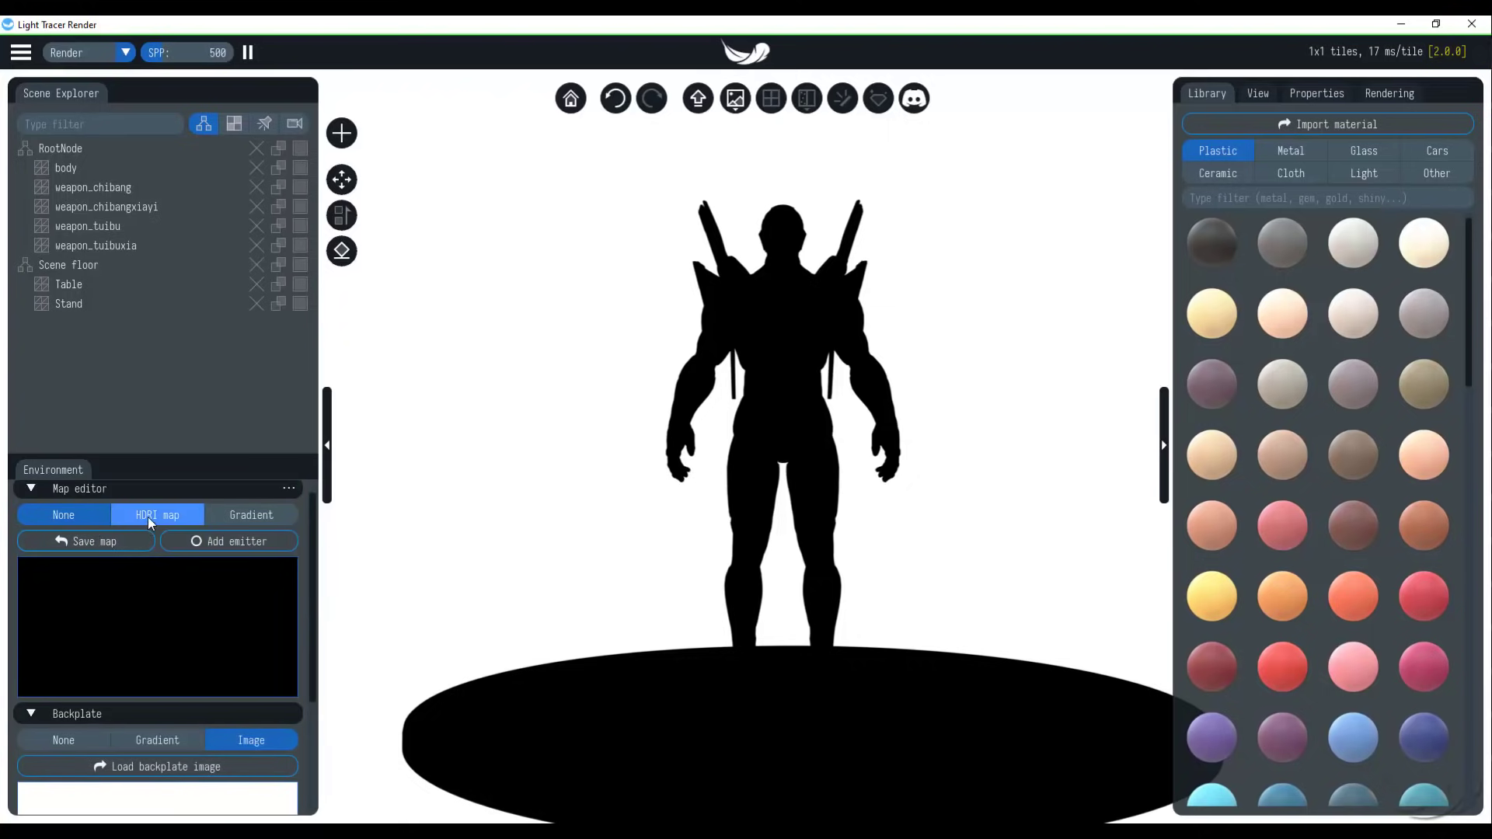
click(153, 516)
drag(753, 485, 842, 419)
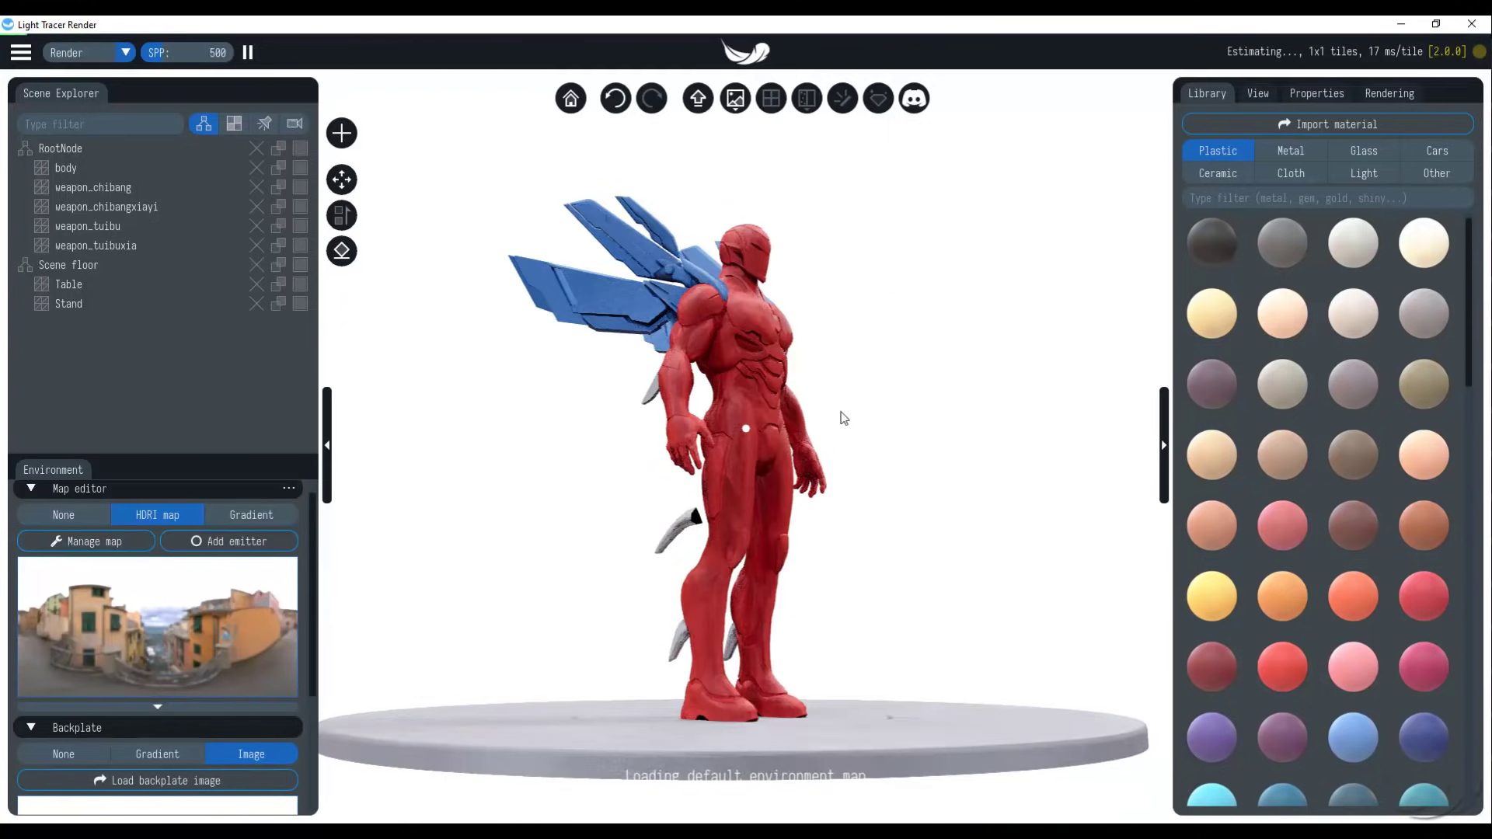
scroll(891, 453, up, 5)
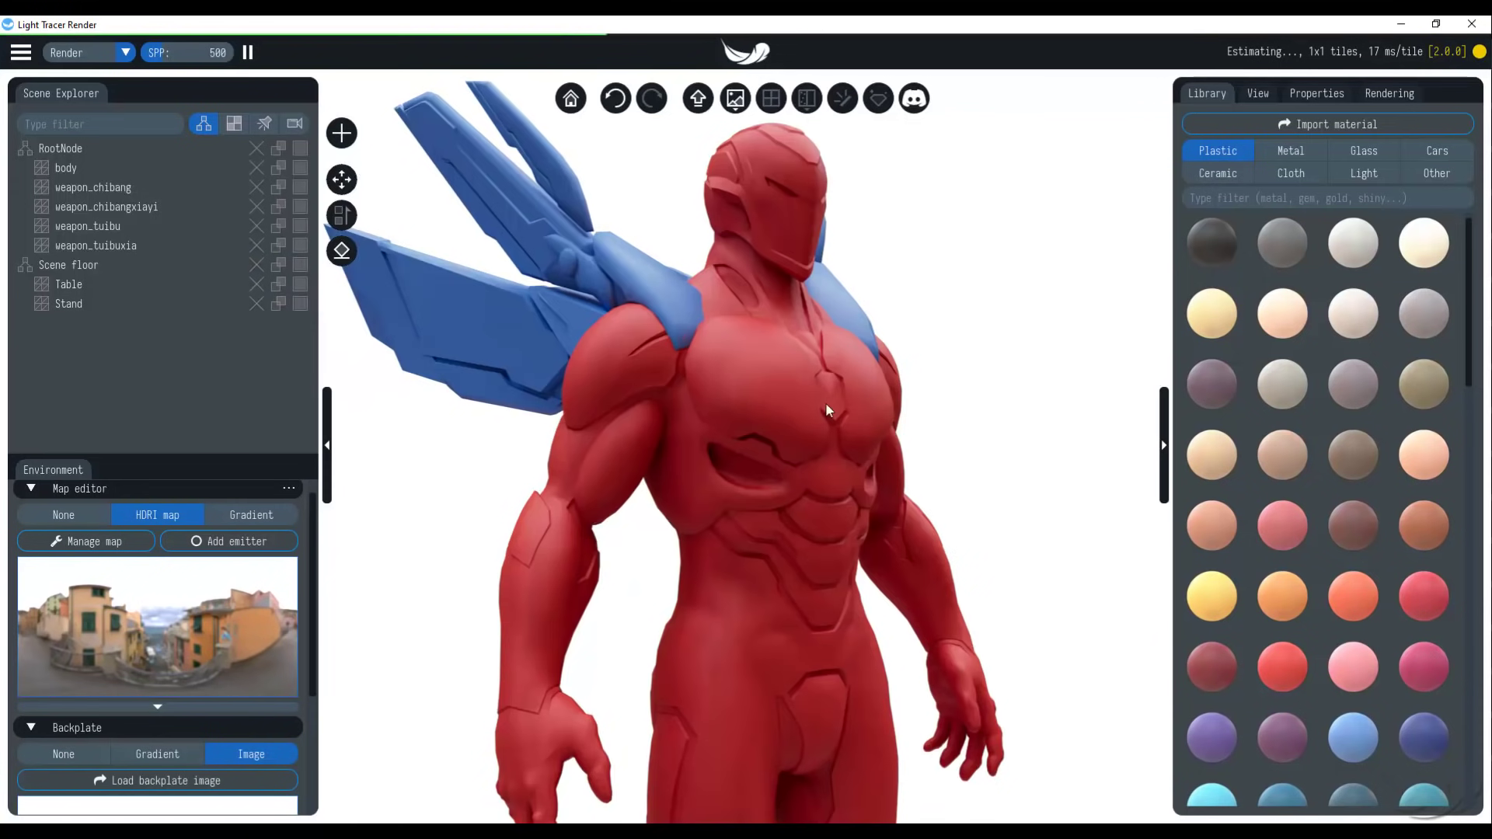
Step: Load the Diffuse texture into the body material's Base color slot
click(786, 372)
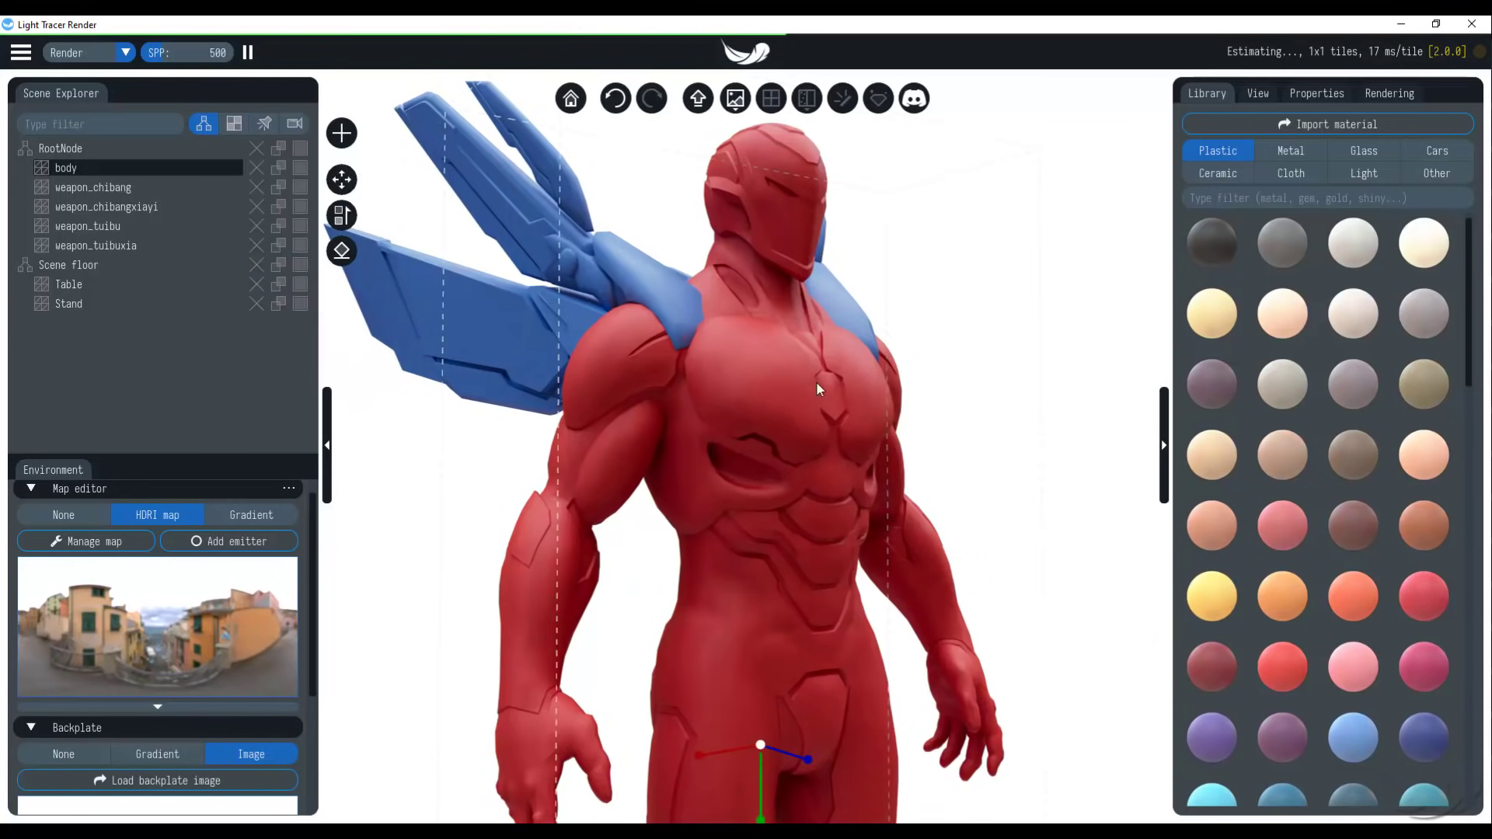
click(1318, 93)
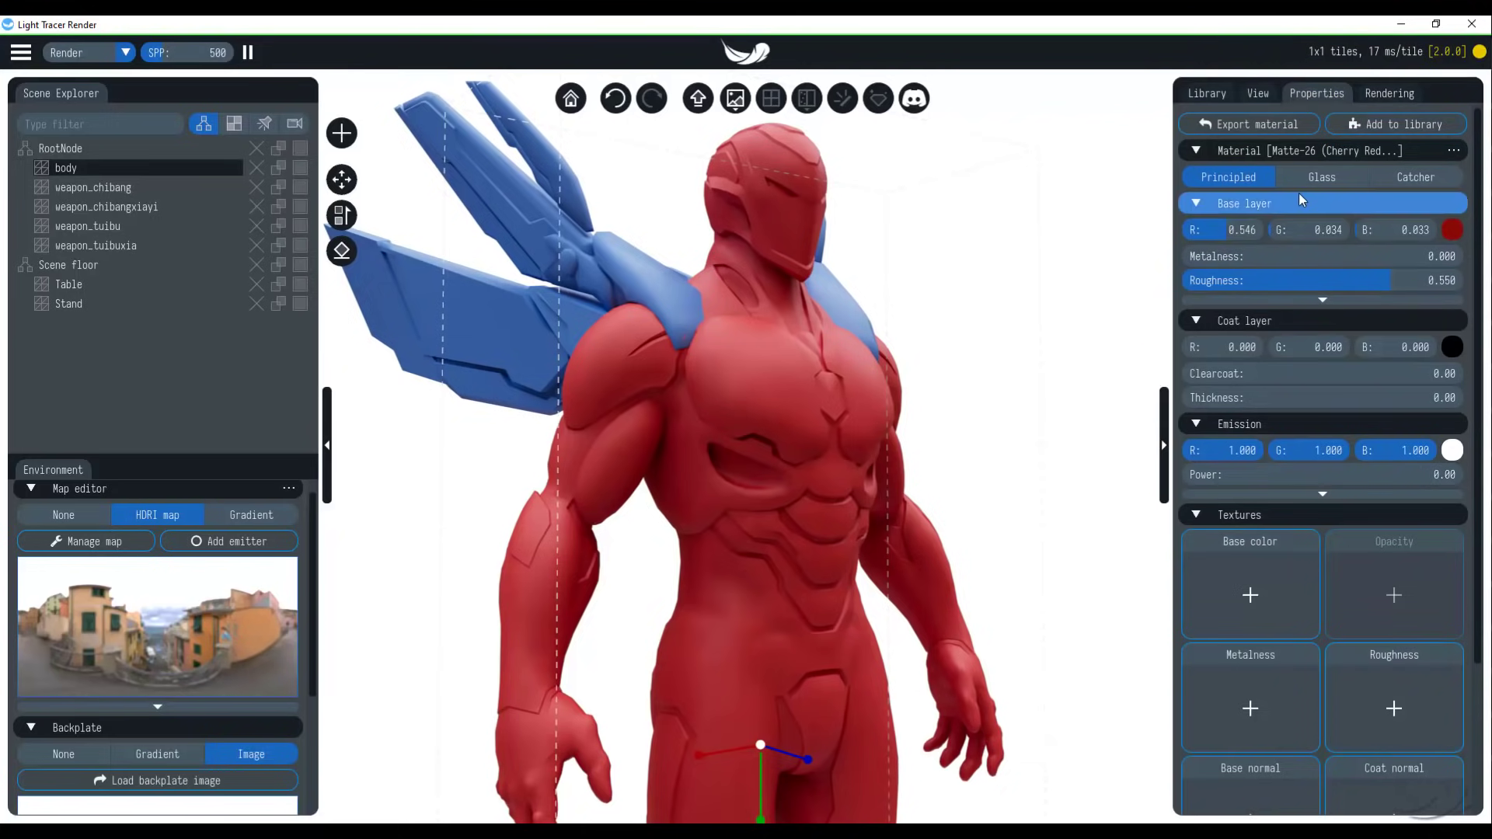
drag(992, 437, 1053, 416)
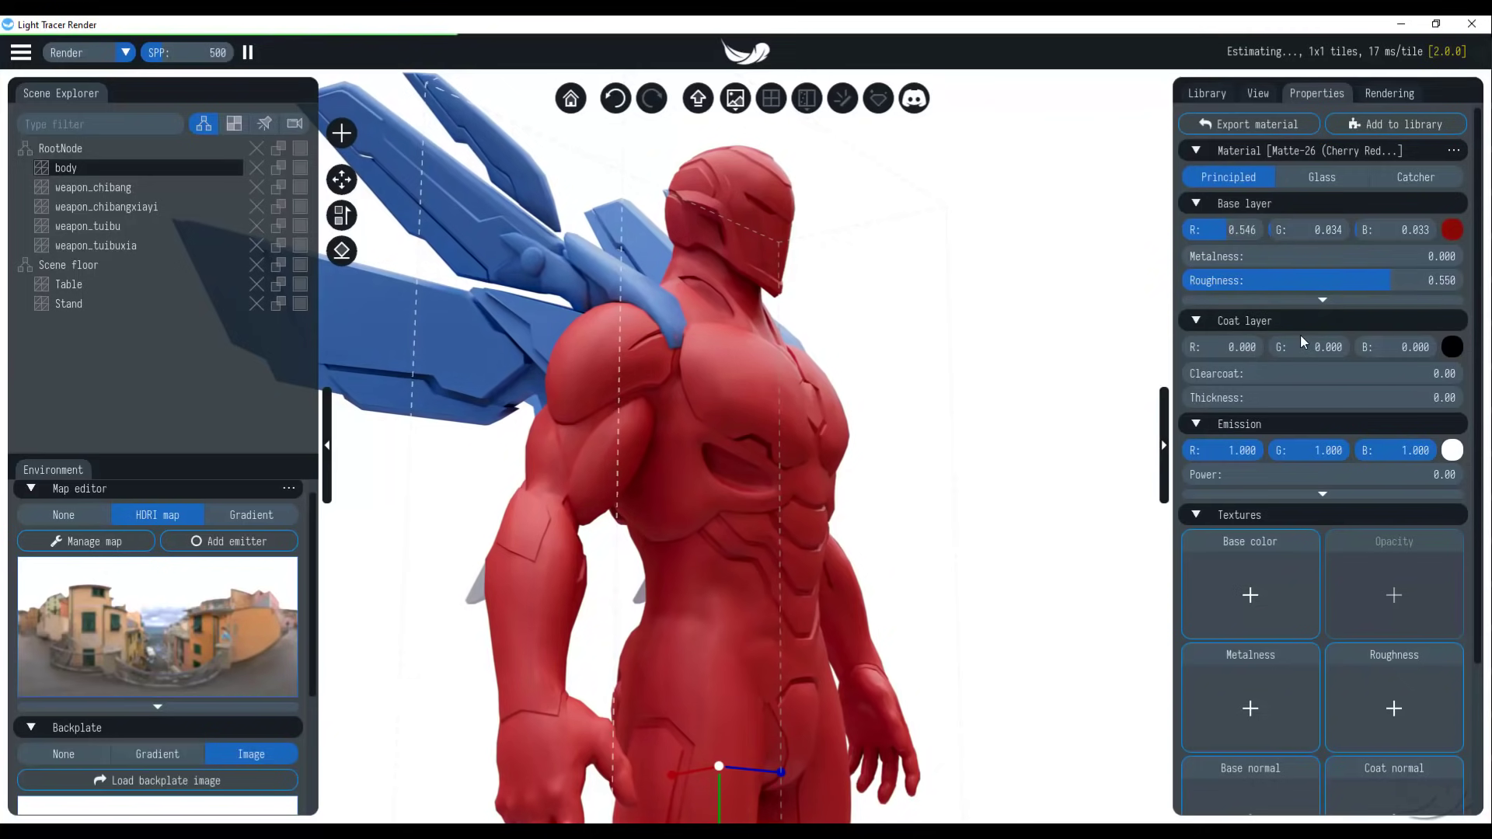
scroll(1299, 334, down, 3)
click(1233, 423)
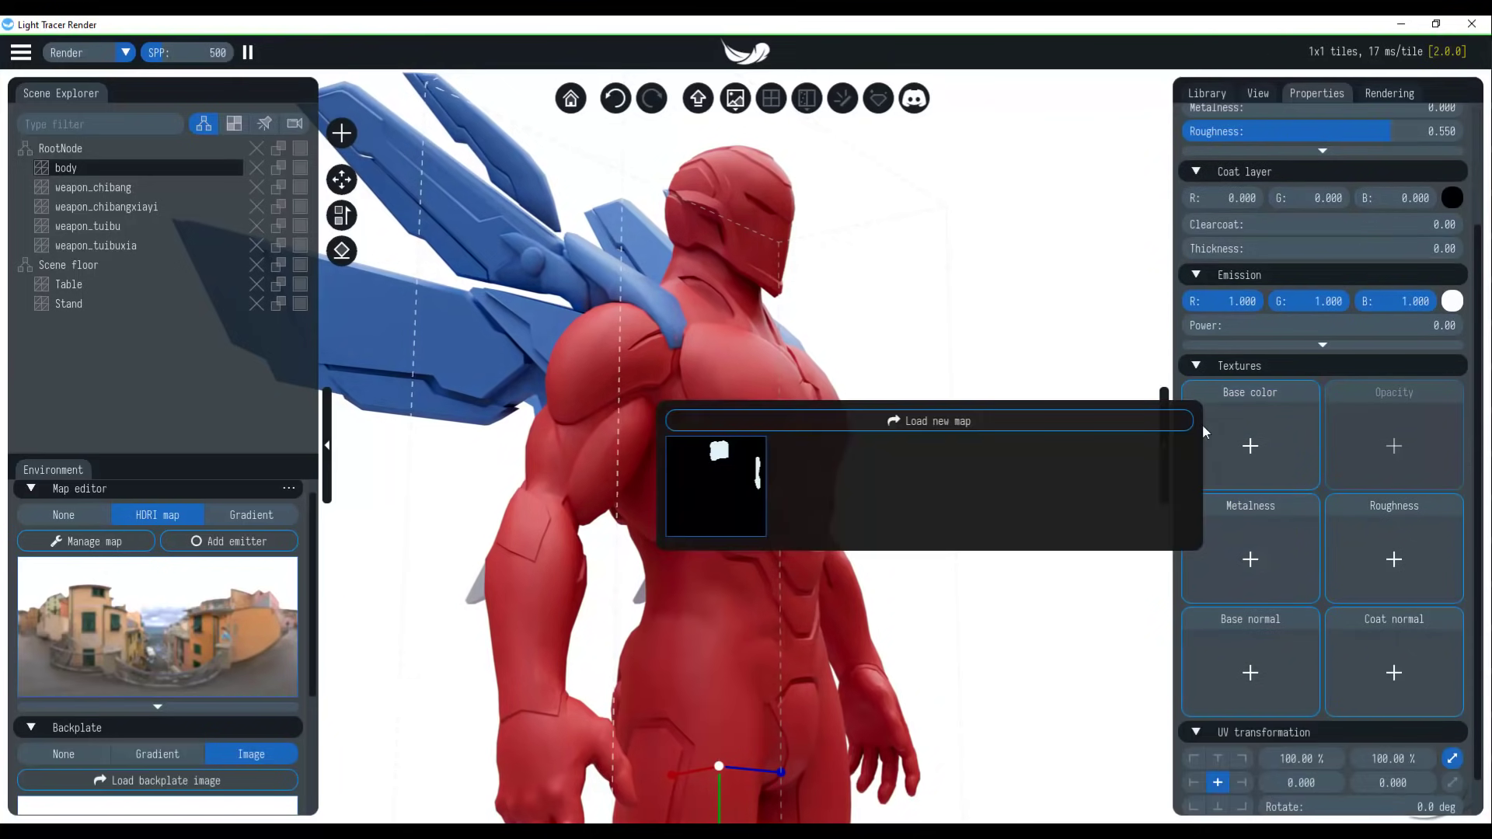
click(953, 422)
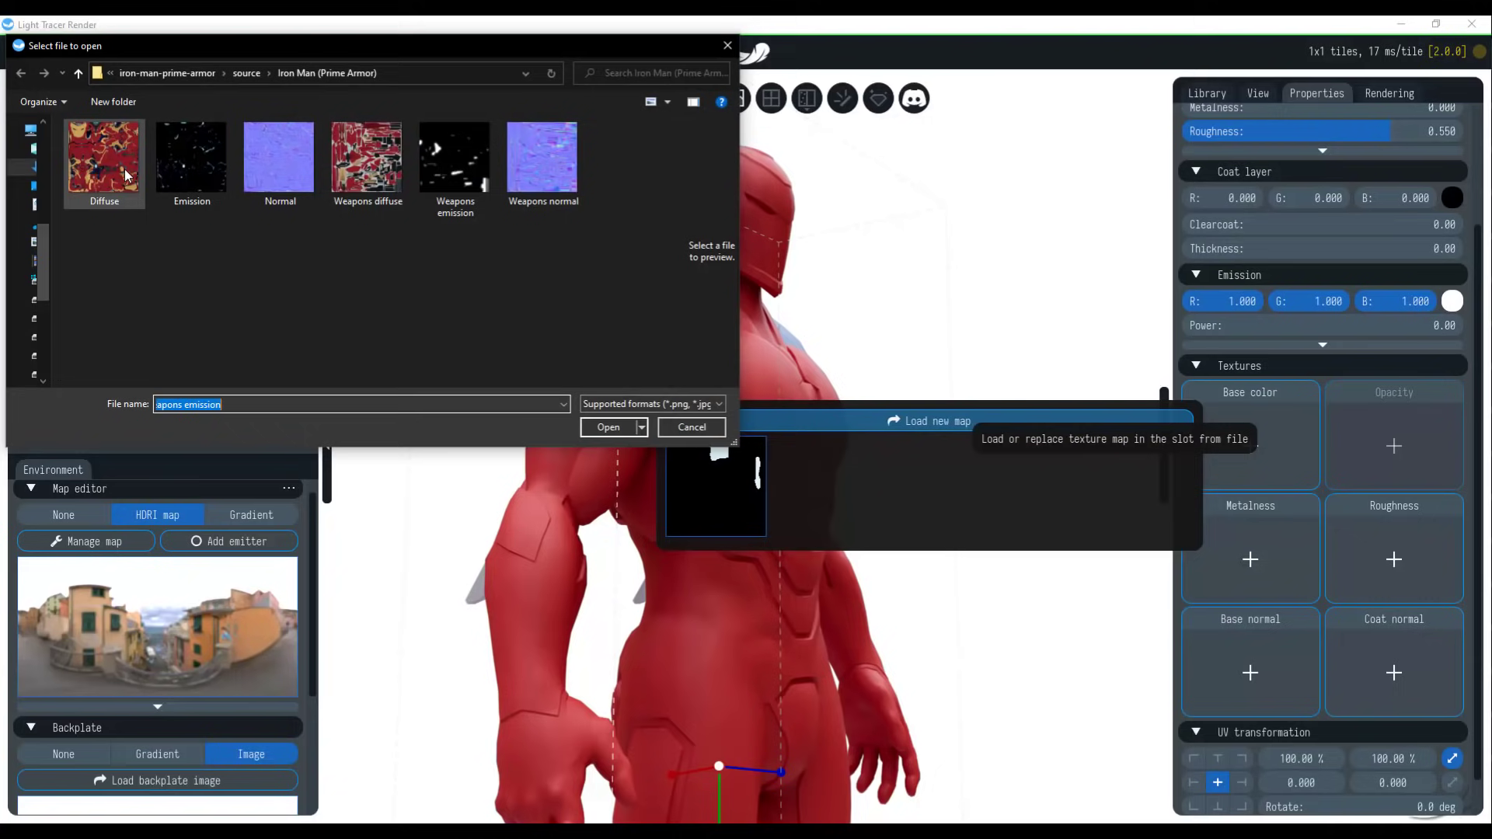
click(124, 170)
click(600, 427)
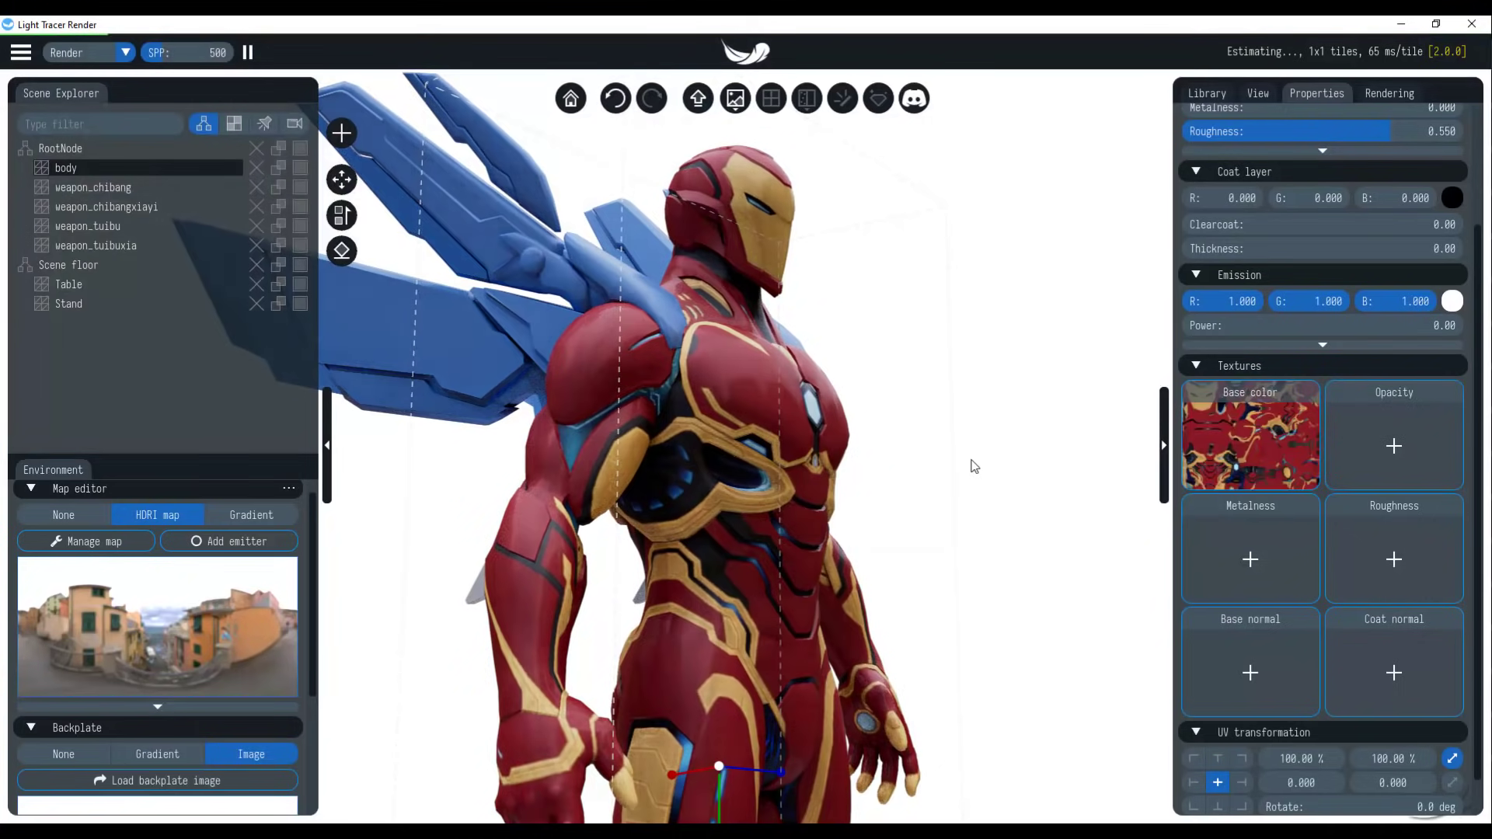
drag(972, 466, 972, 529)
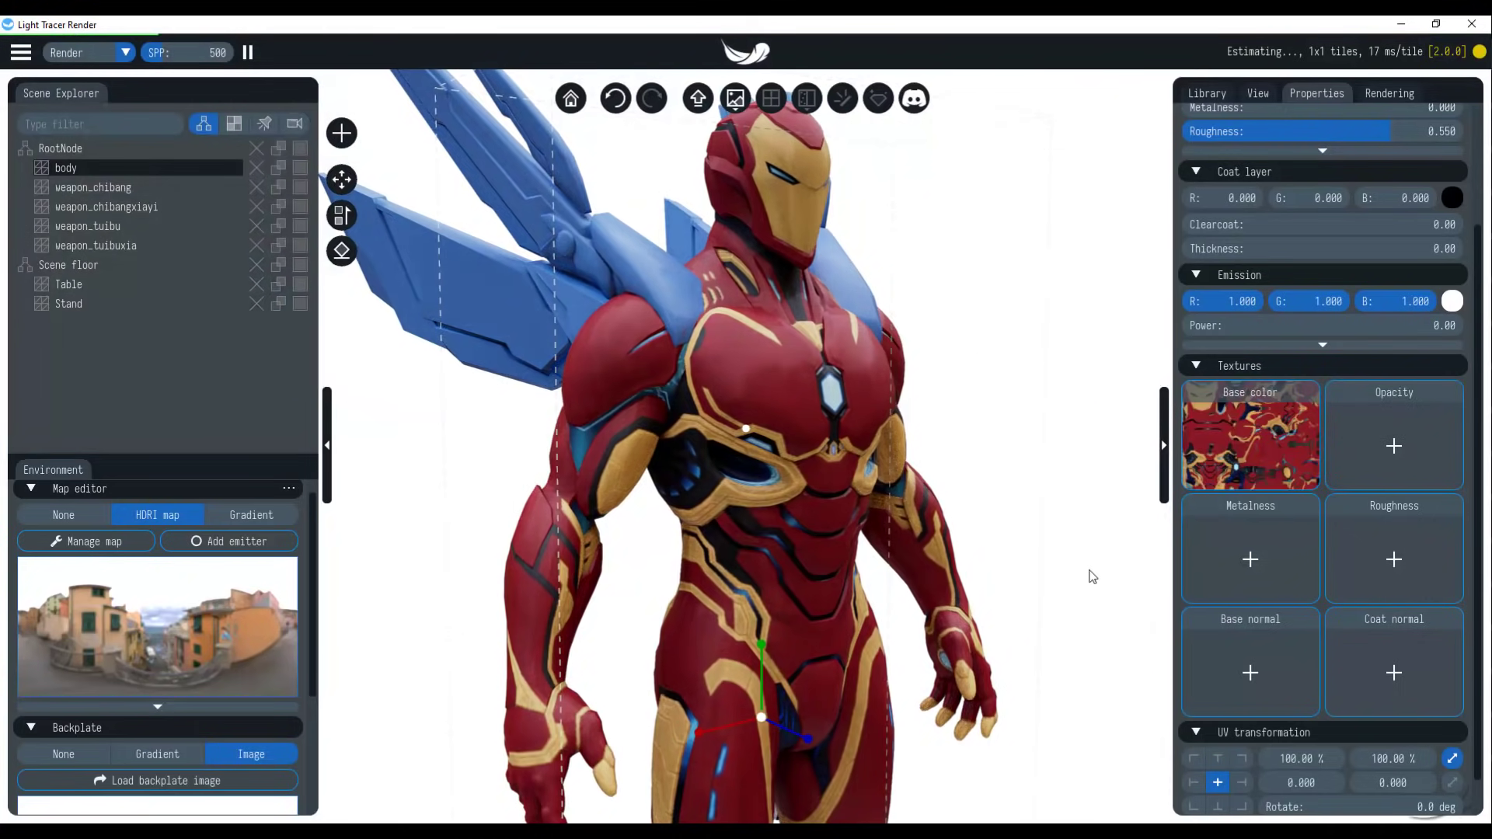
Step: Load the Normal texture into the body's Base normal slot and inspect the chest detail
click(1275, 659)
click(282, 153)
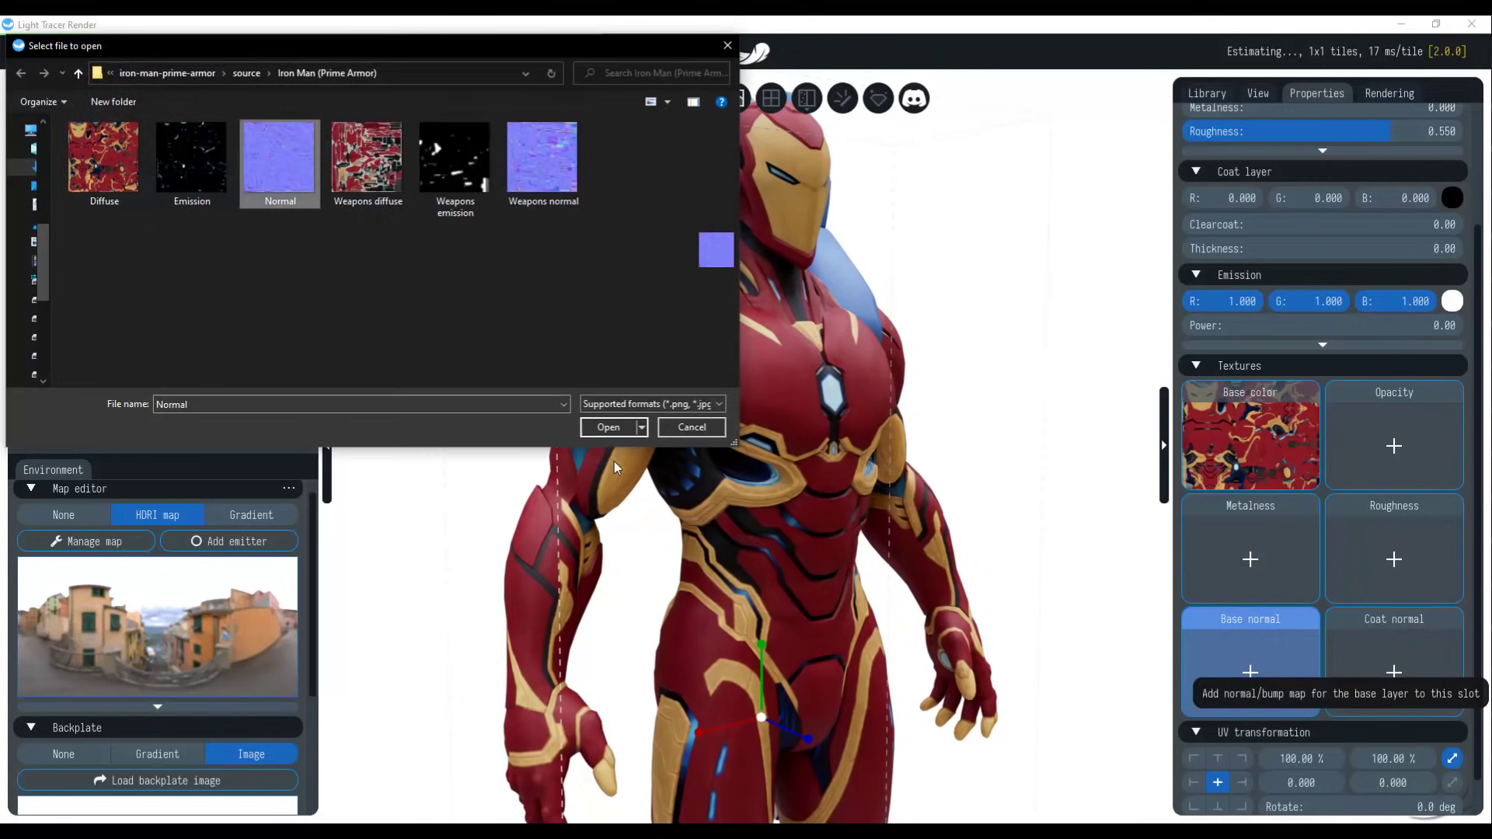
click(608, 427)
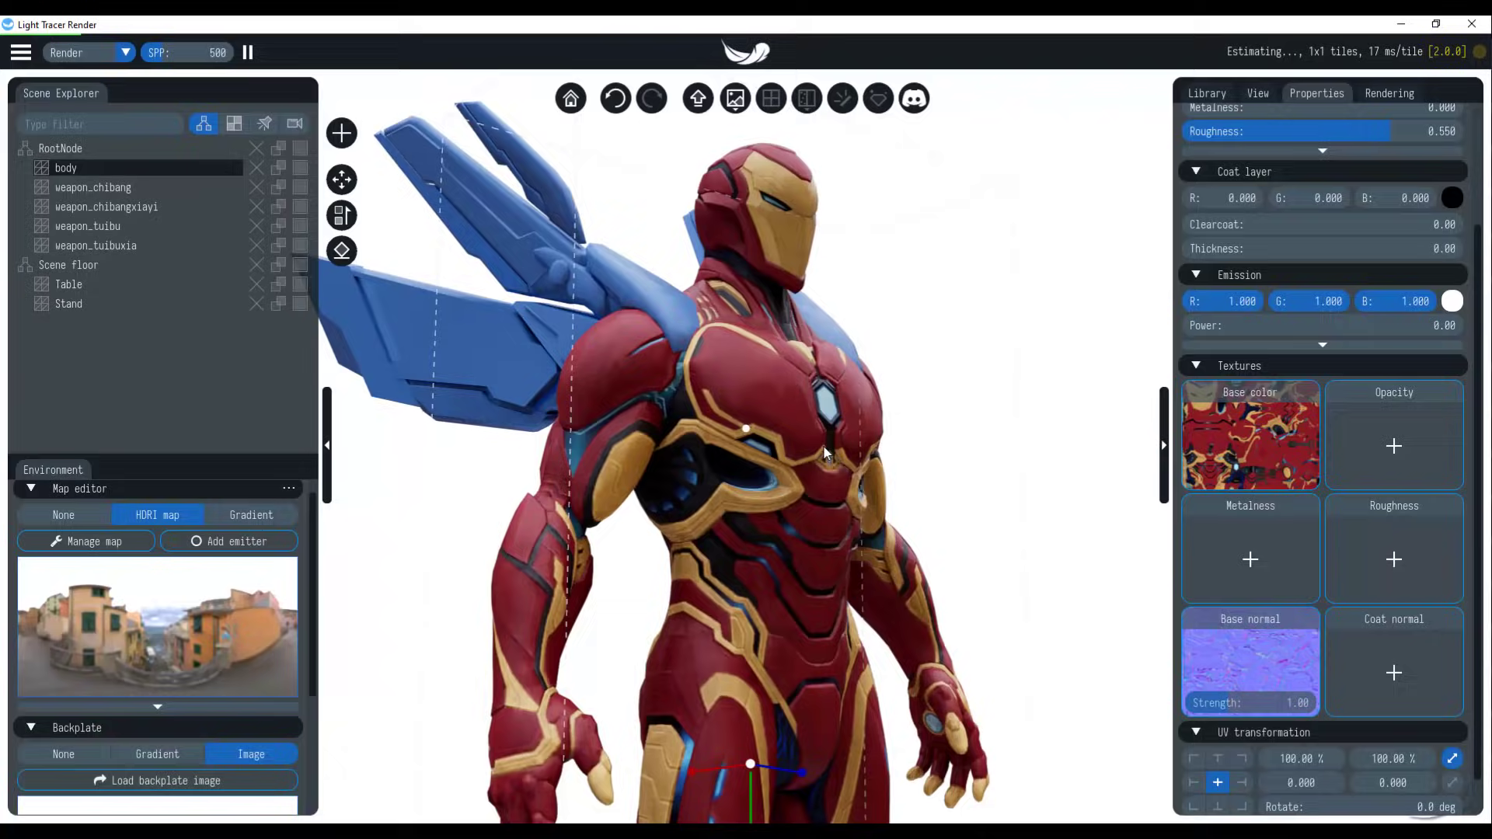
scroll(823, 445, up, 3)
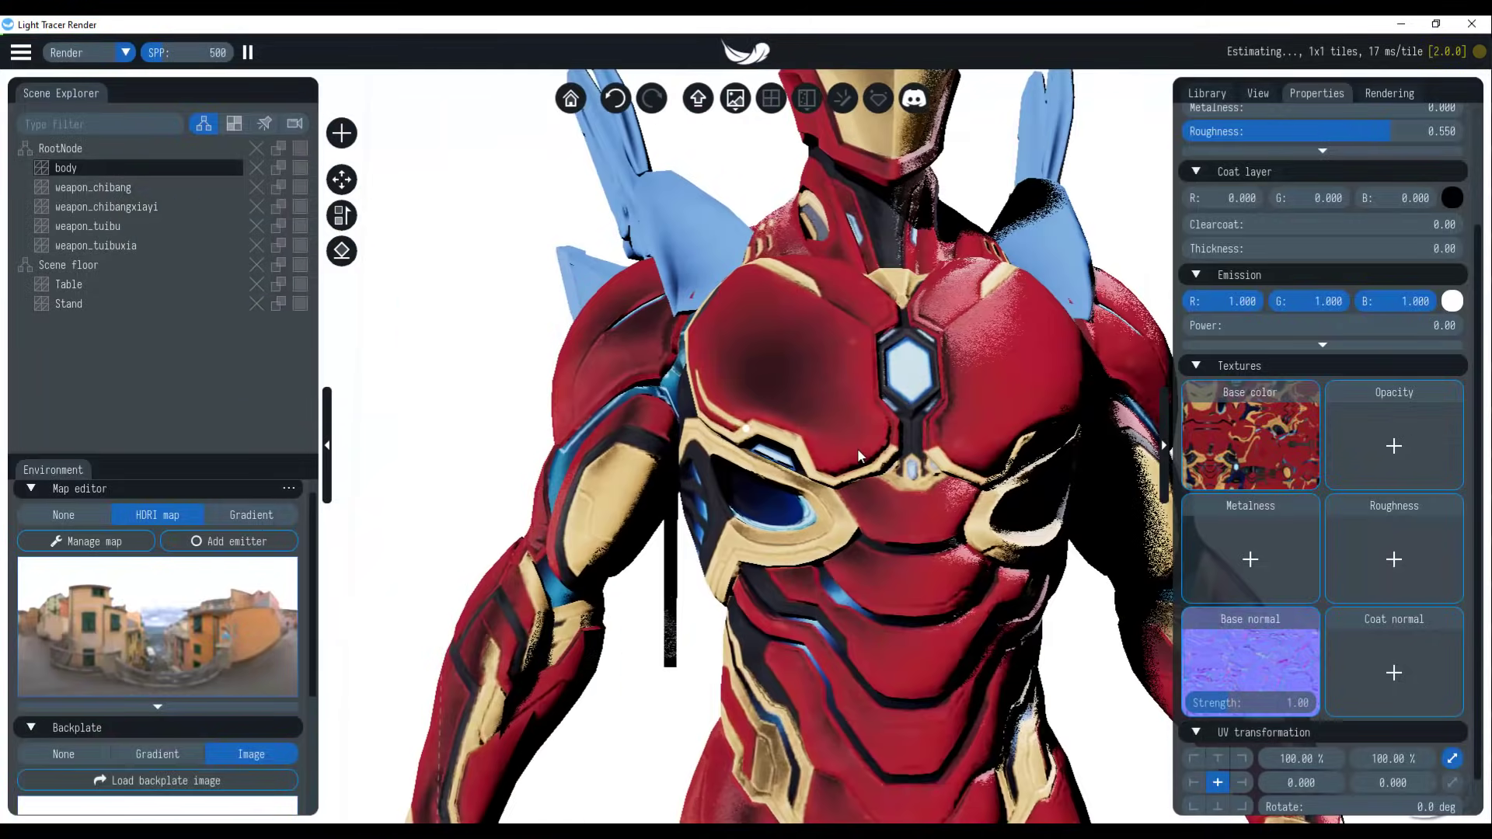
drag(856, 448, 907, 543)
scroll(833, 306, up, 3)
scroll(824, 404, down, 5)
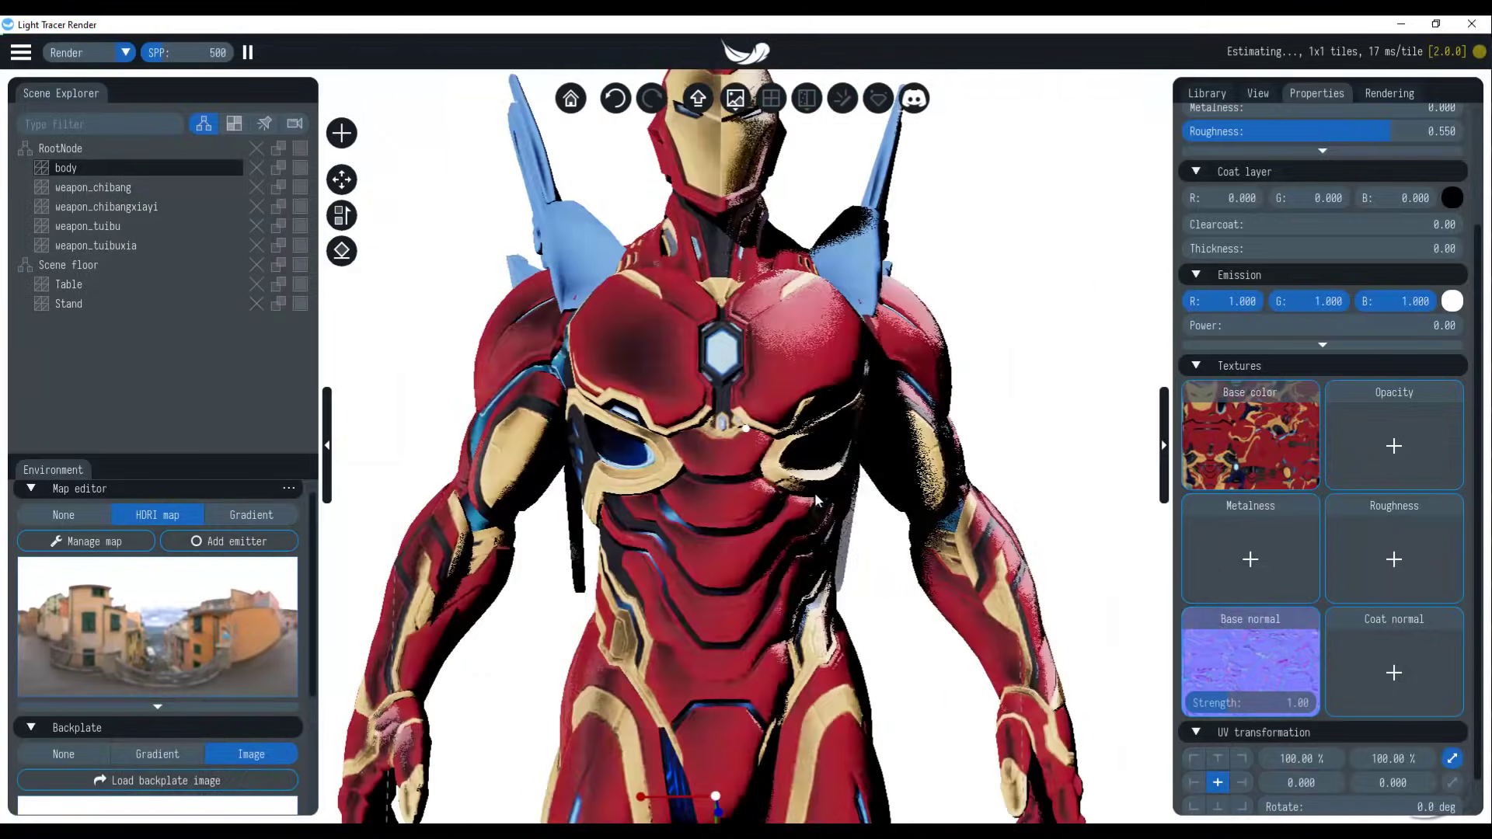
scroll(786, 472, up, 2)
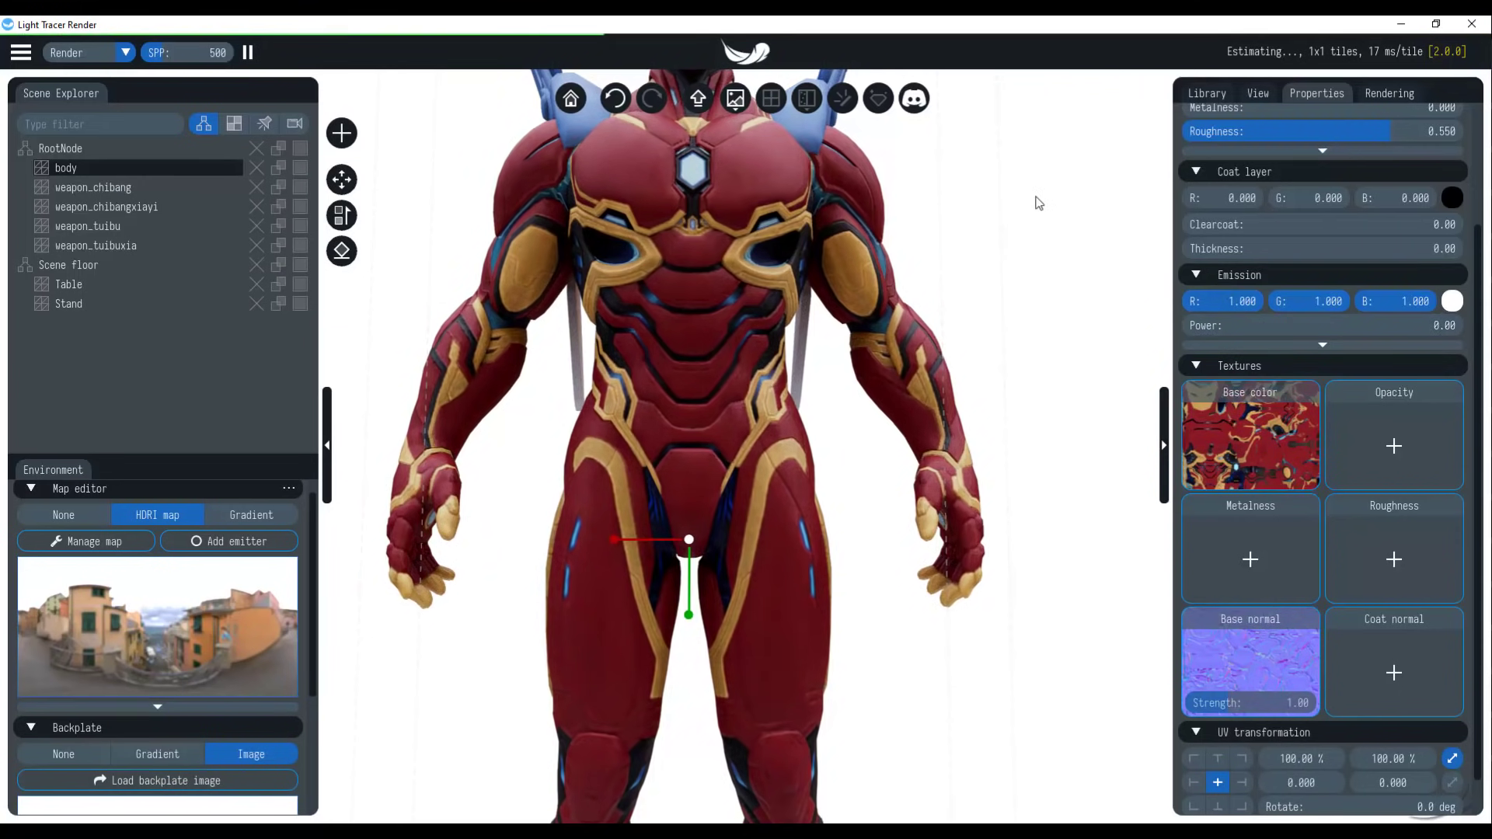
Step: Load the Emission texture as the body's emission map and raise Power to 2.19
click(1210, 365)
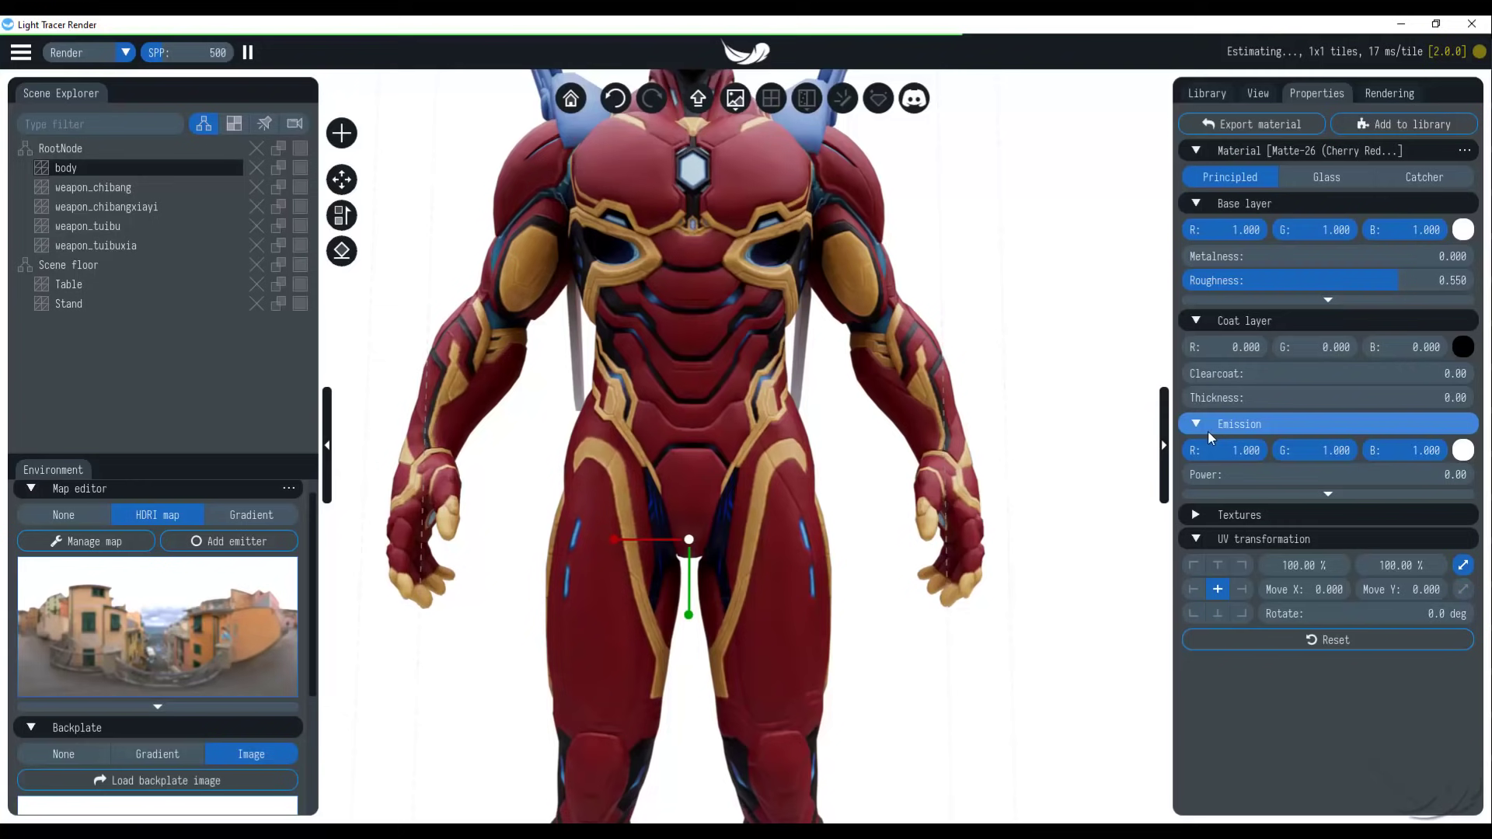
click(1328, 495)
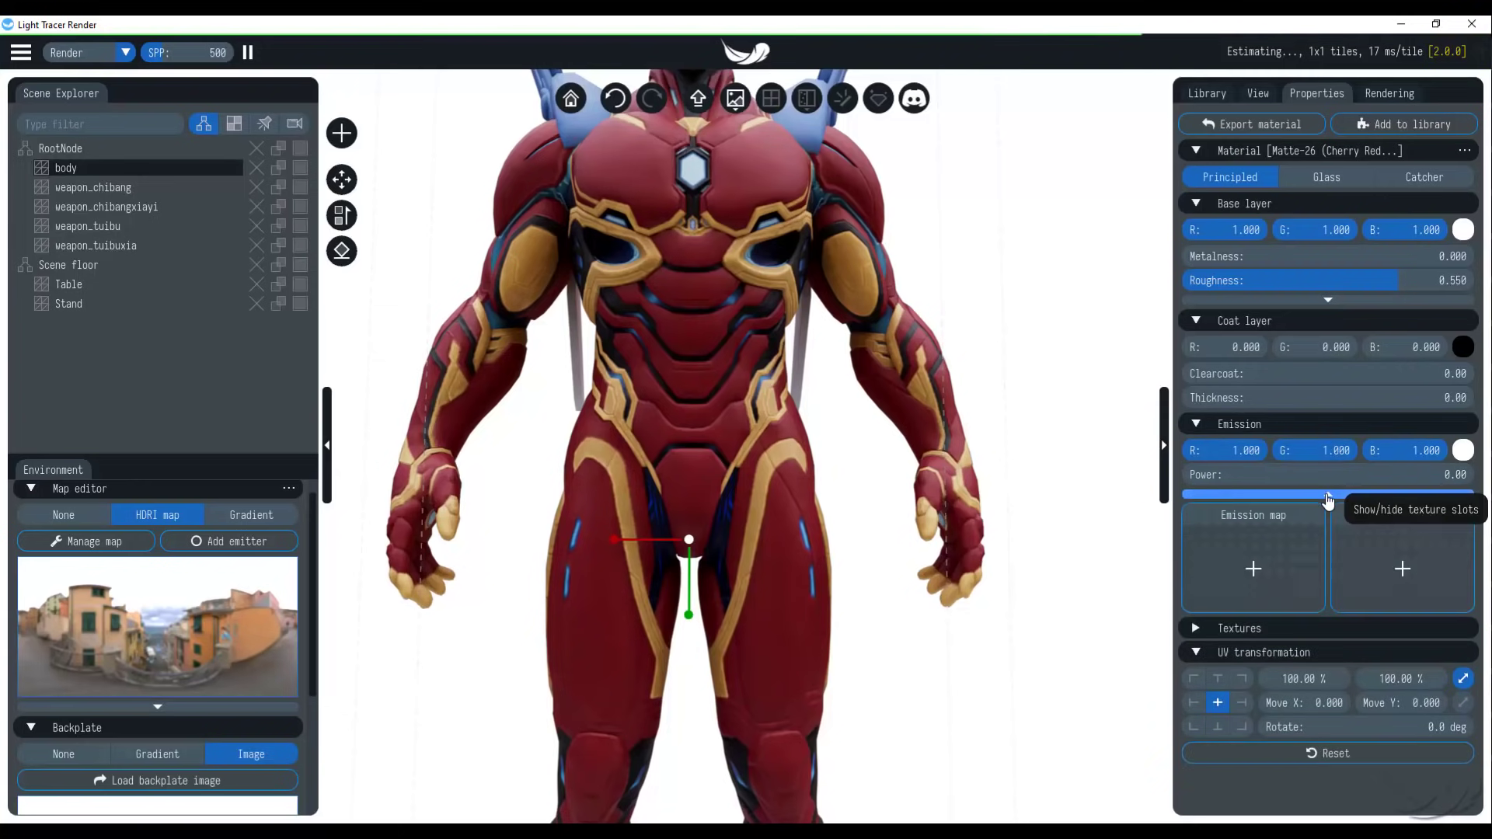
click(1253, 569)
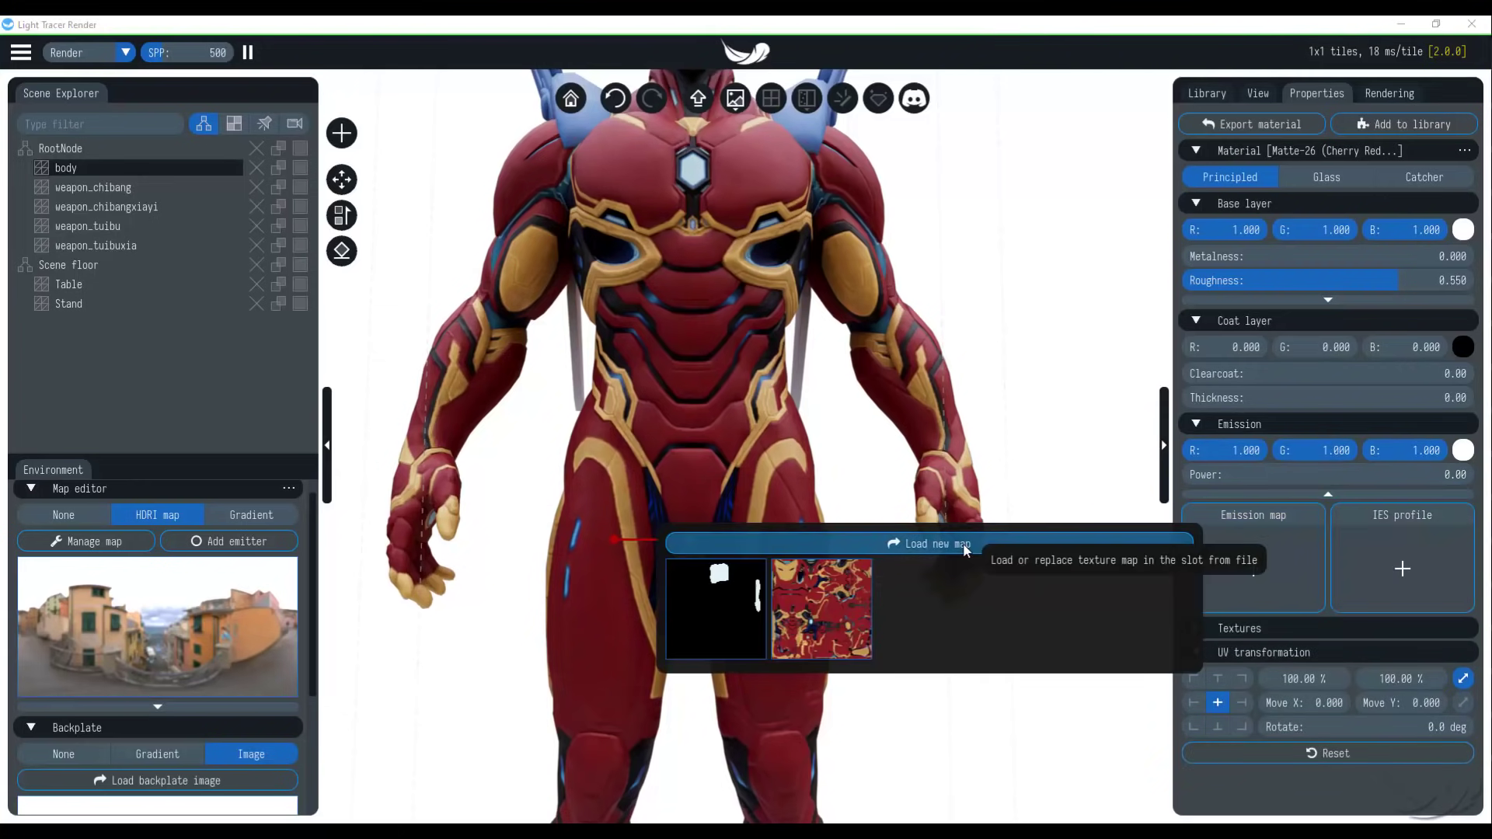
click(990, 546)
click(185, 178)
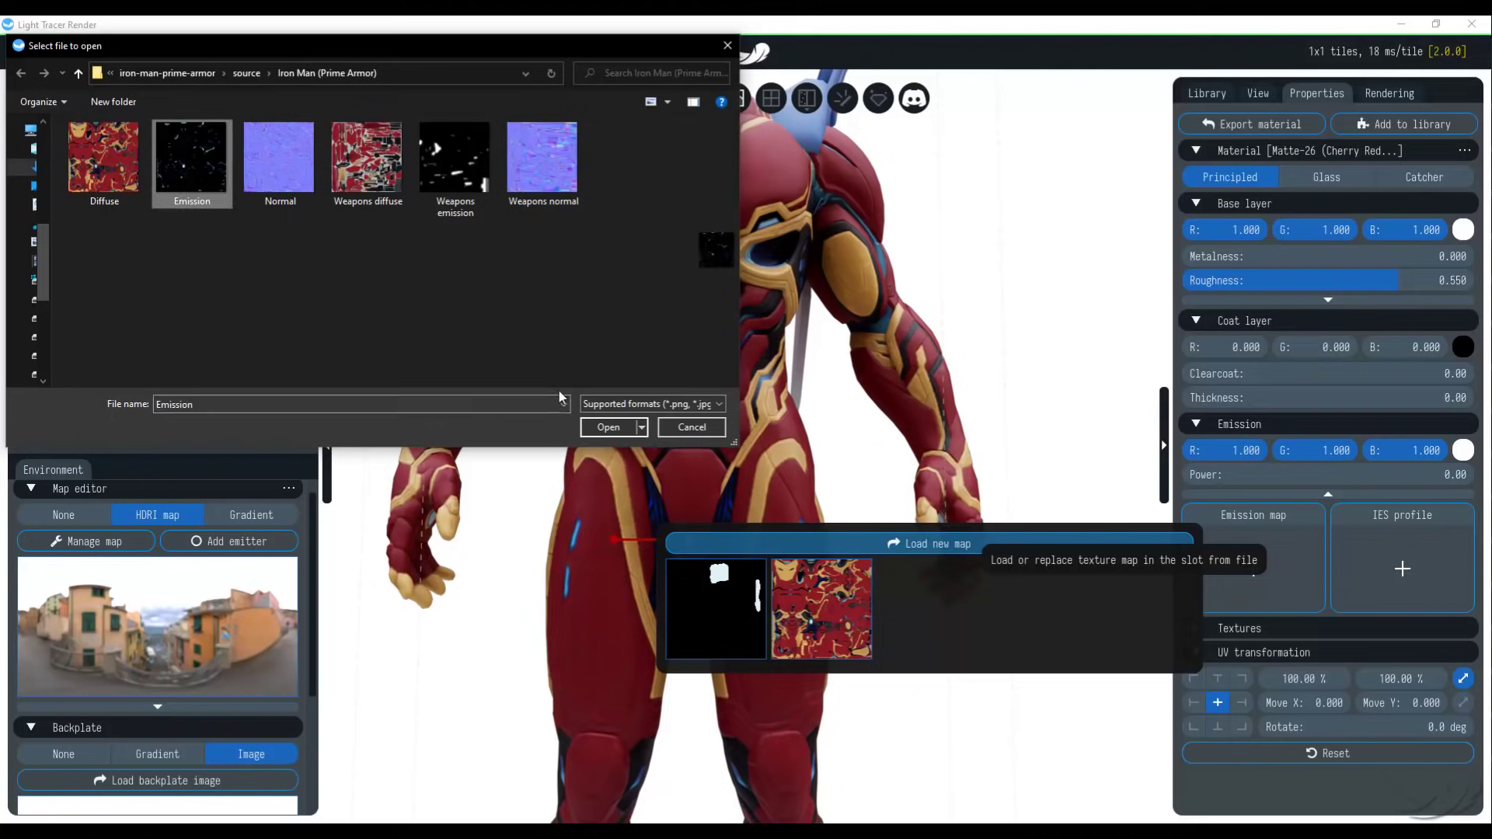
click(609, 426)
drag(609, 426, 619, 480)
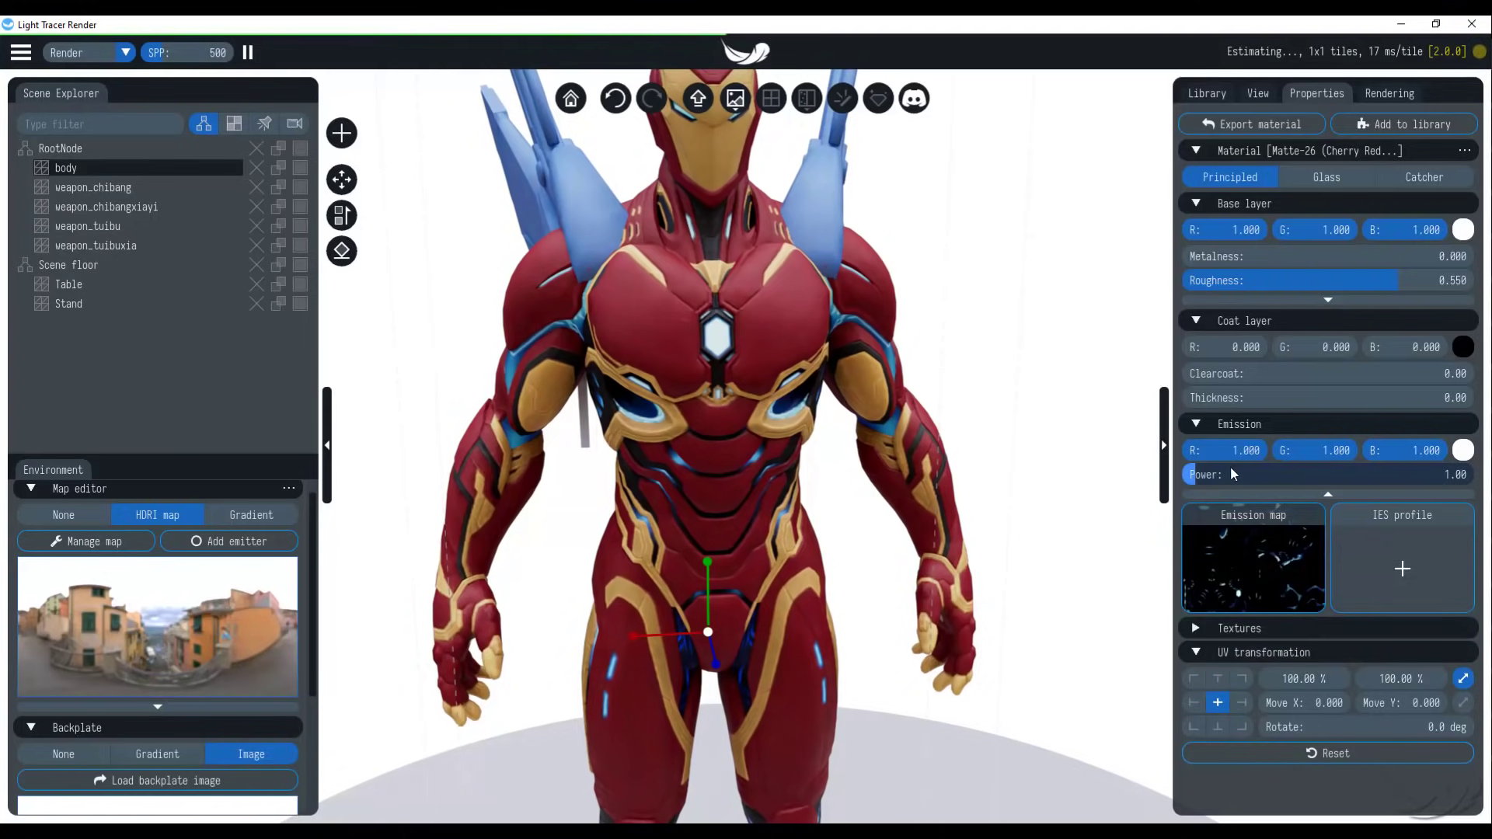
mouse_move(1229, 471)
mouse_down()
mouse_move(1285, 478)
mouse_move(1217, 484)
mouse_up()
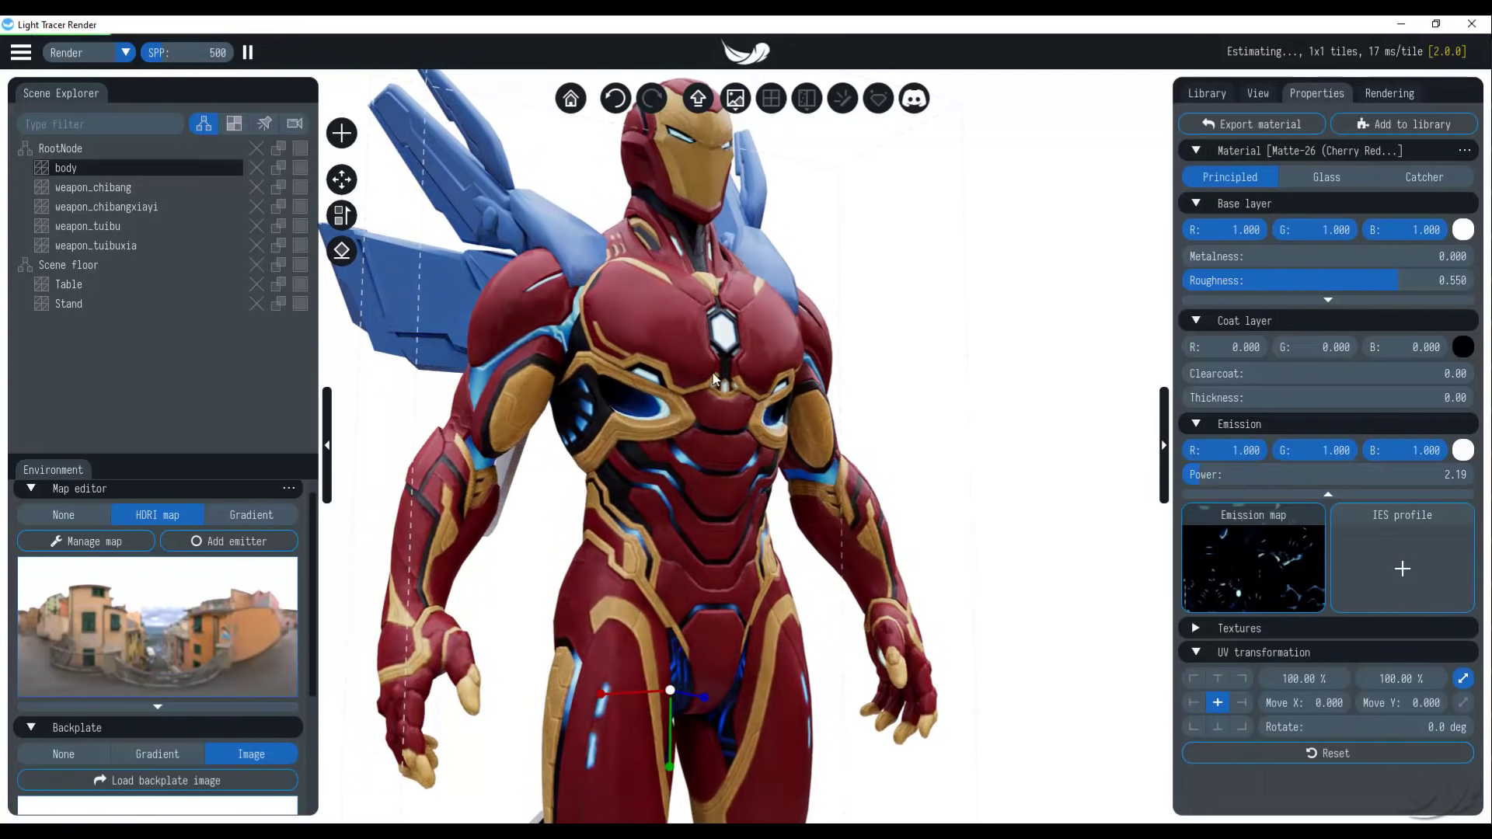
scroll(879, 569, up, 3)
scroll(881, 576, down, 3)
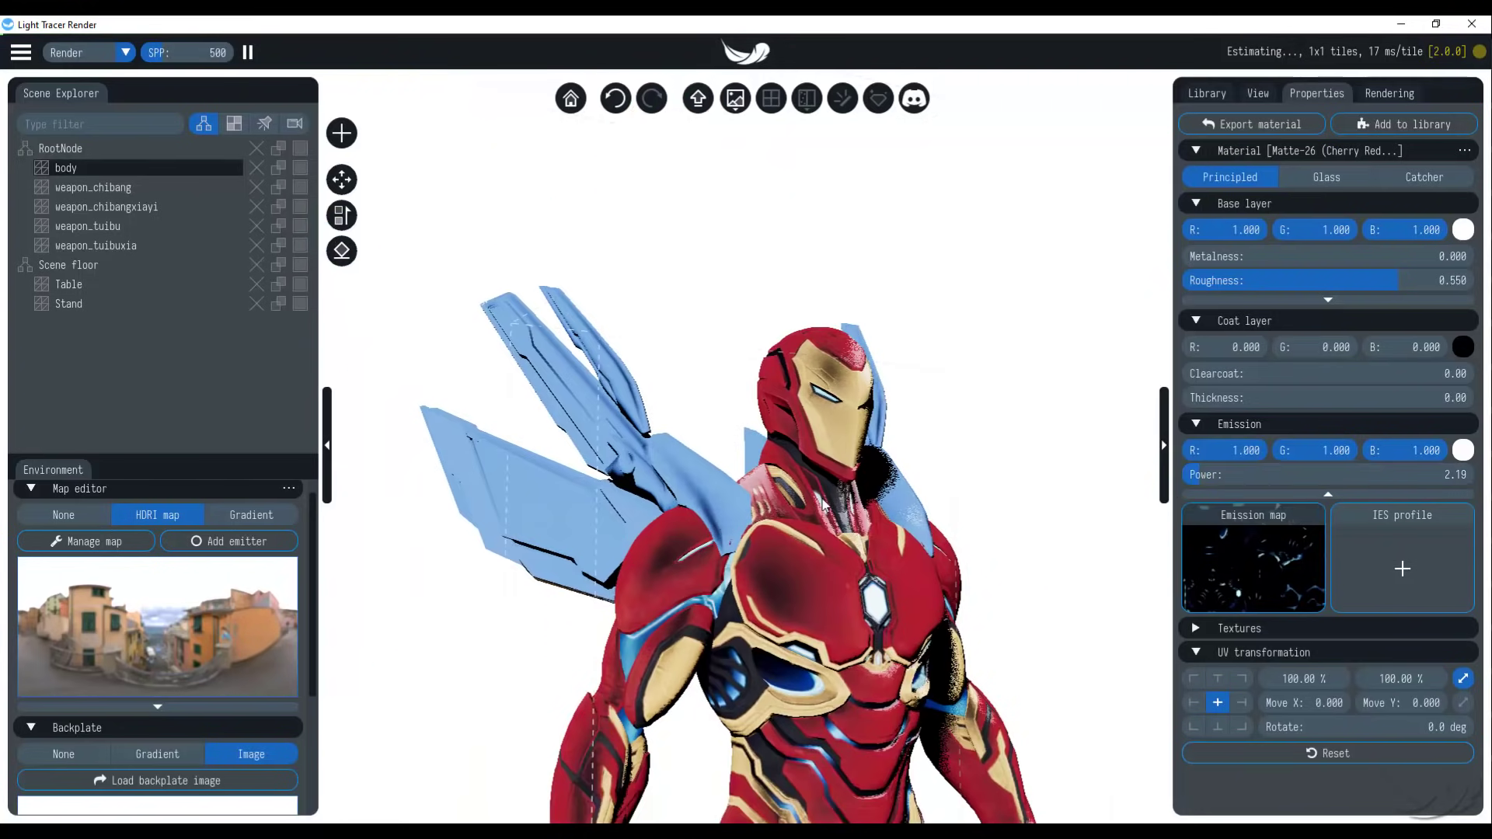
Step: Select the wing, set the Backplate to None, and orbit to a frontal view
click(665, 402)
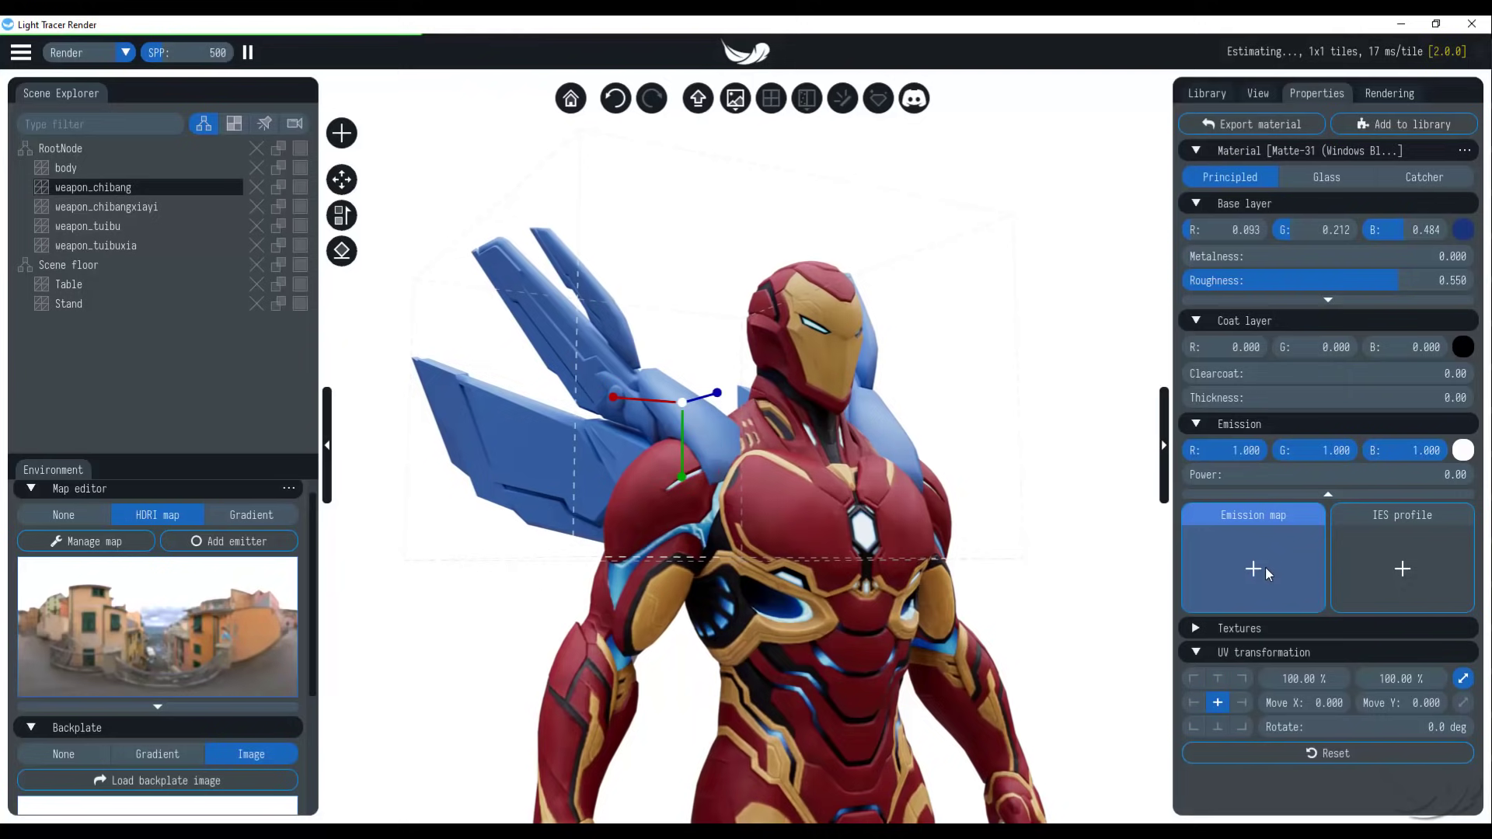
scroll(708, 365, down, 2)
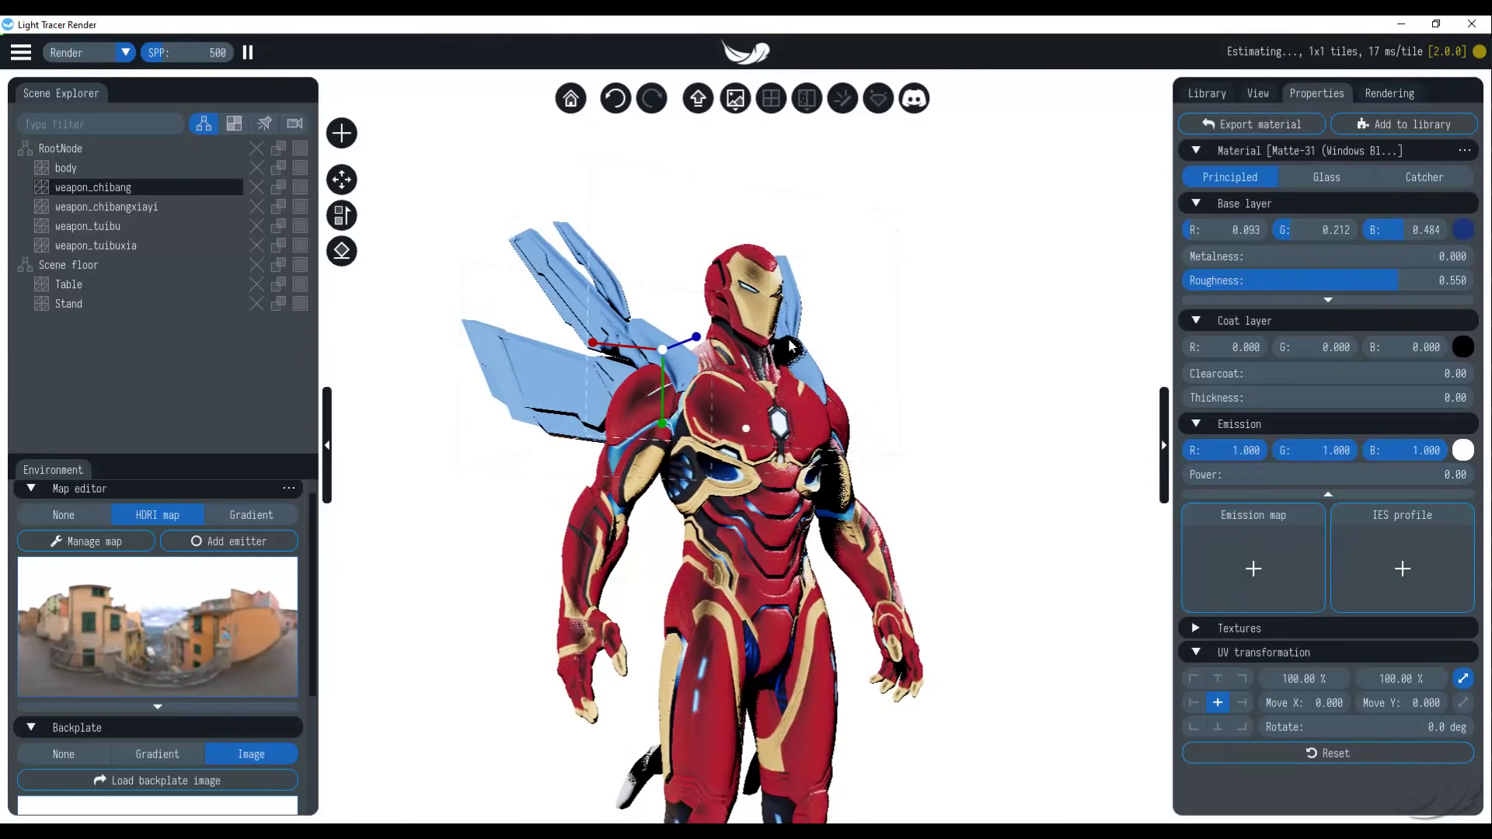
drag(709, 365, 413, 583)
scroll(176, 666, down, 3)
click(62, 566)
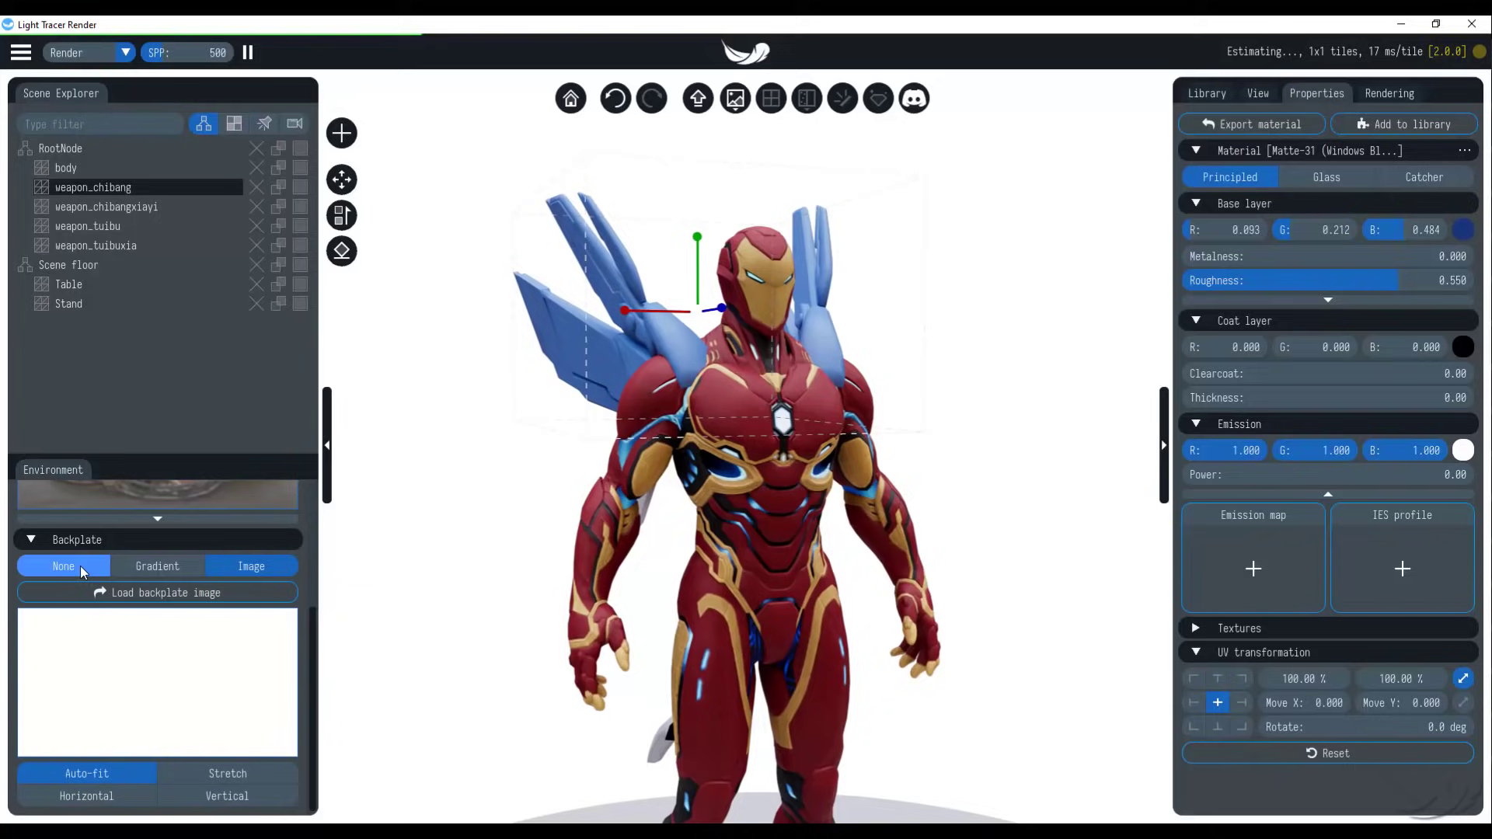
drag(679, 529, 553, 638)
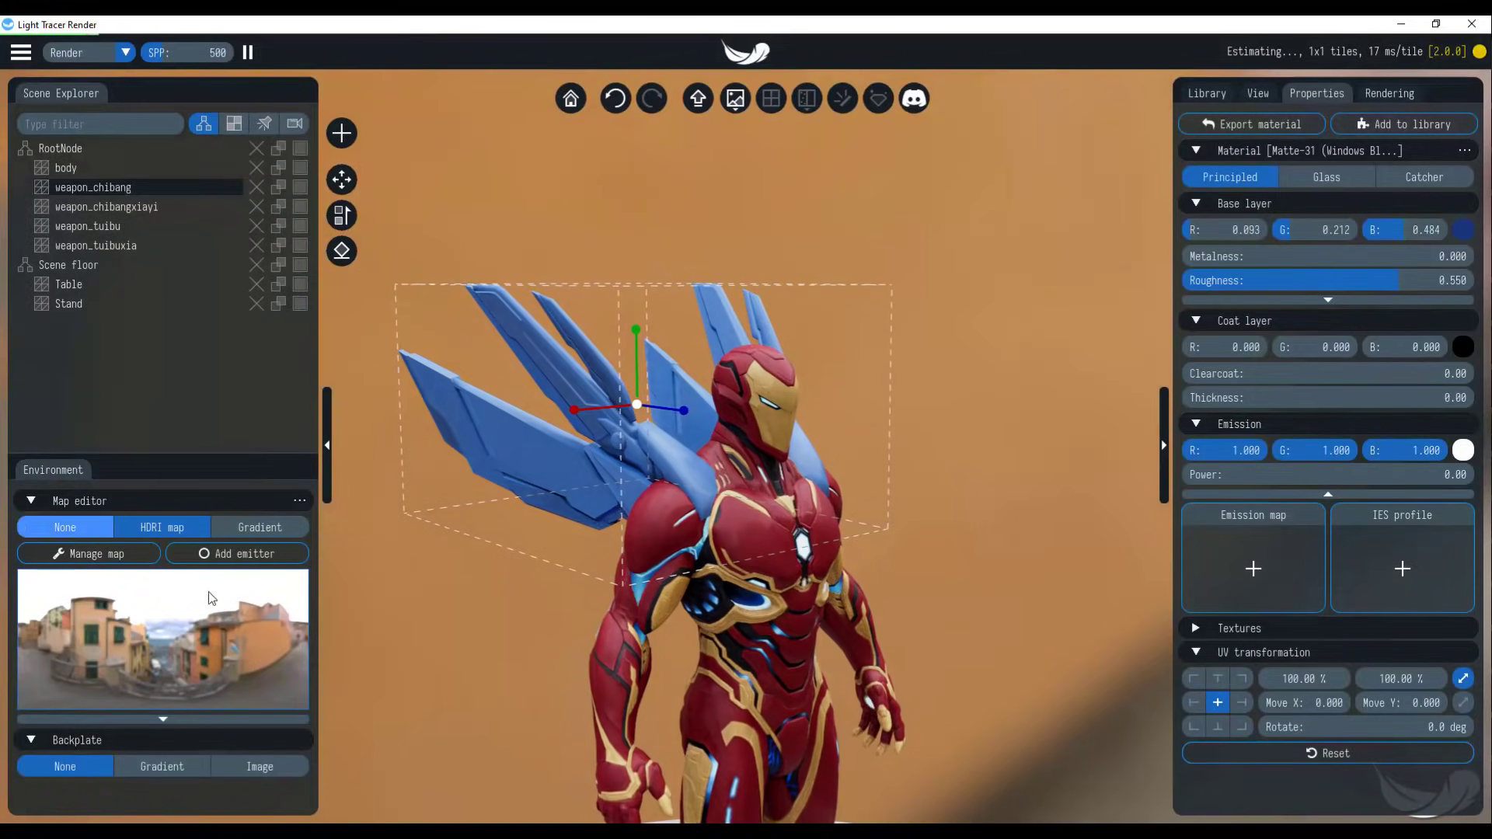
drag(827, 449, 583, 400)
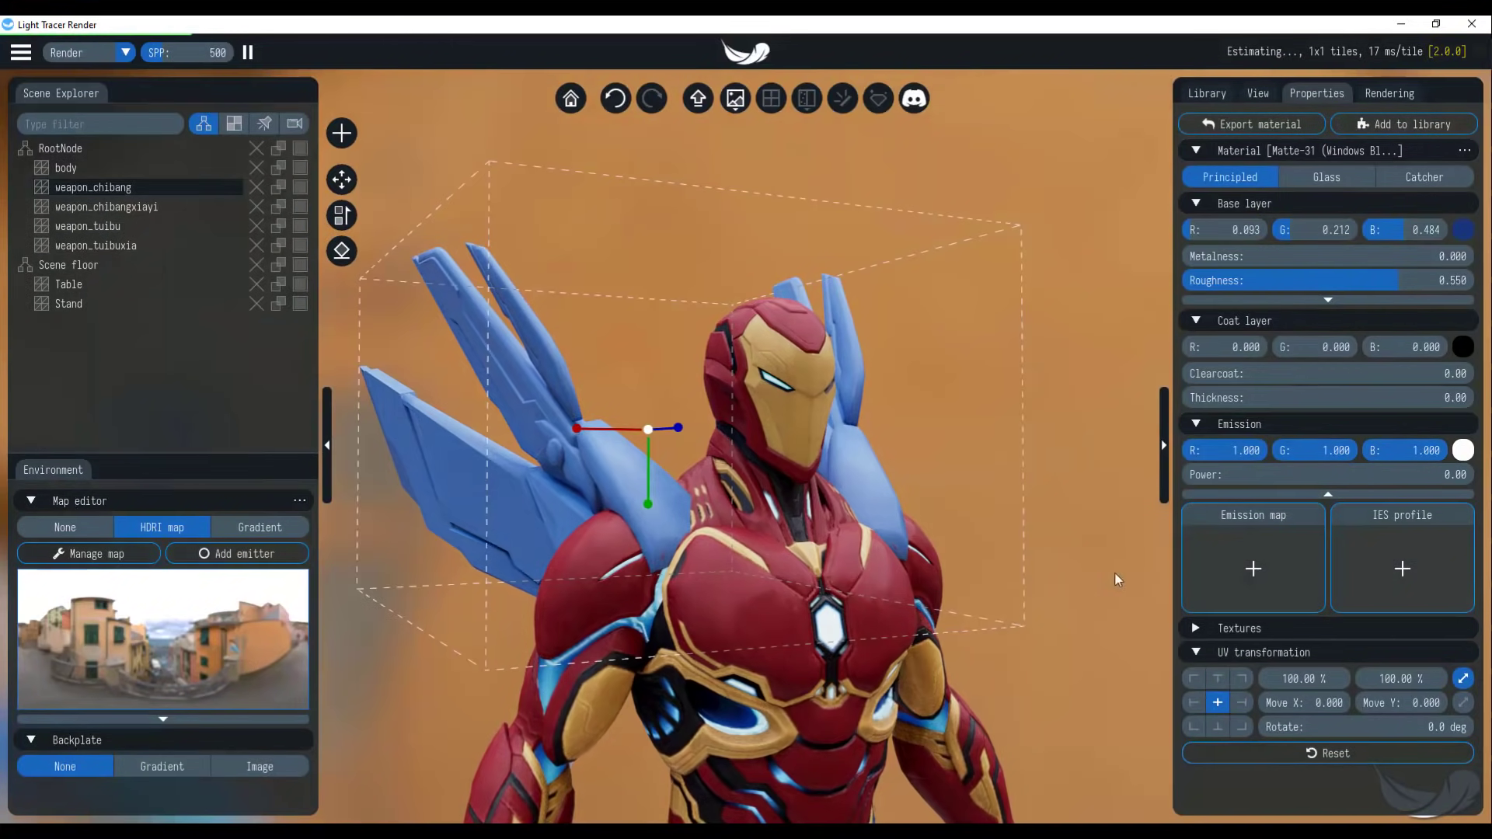
Step: Expand the wing's texture maps, then show the Camera and Turntable video settings
click(1252, 628)
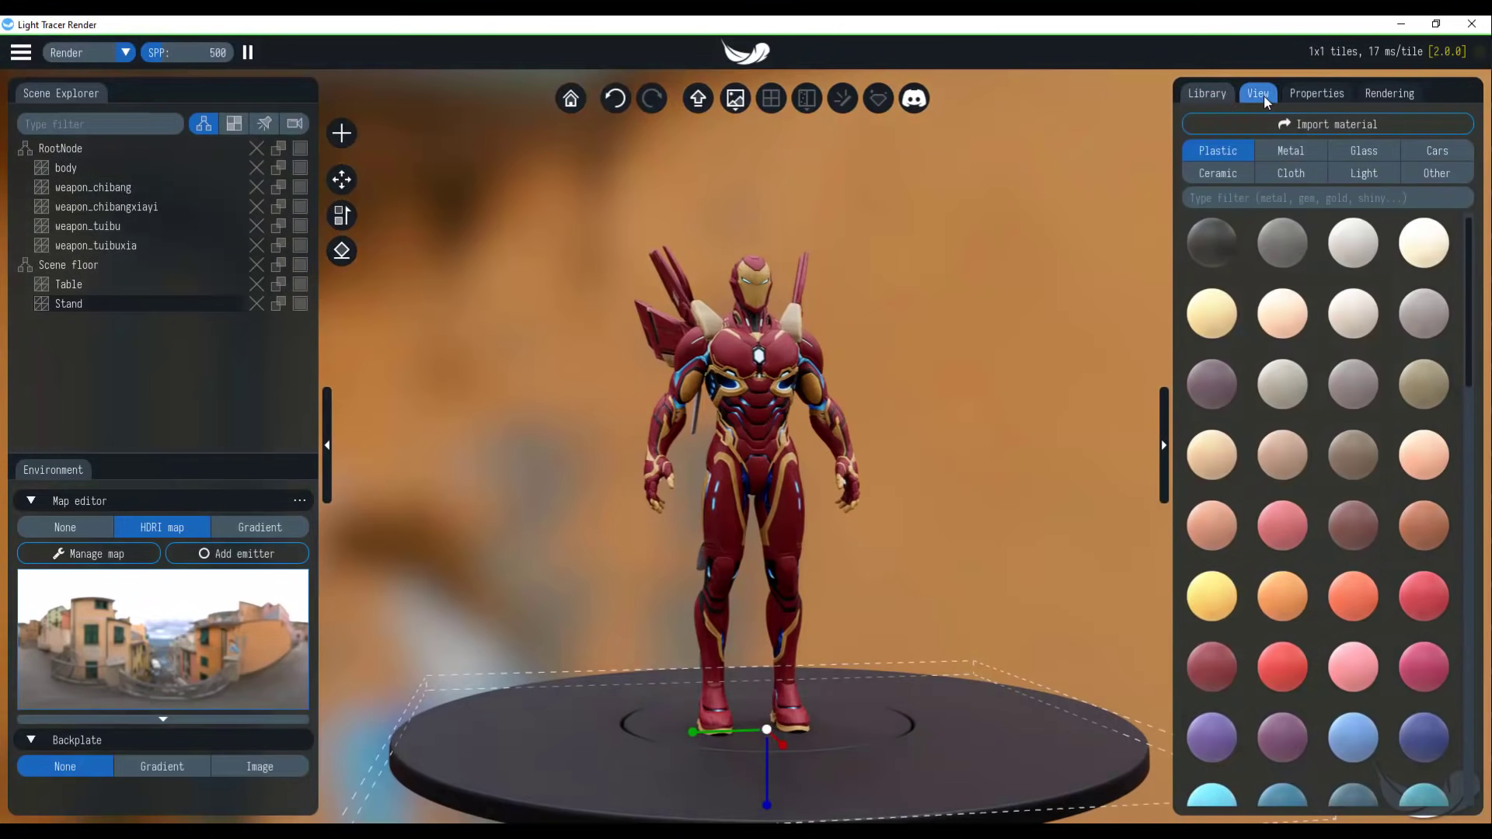
click(1262, 94)
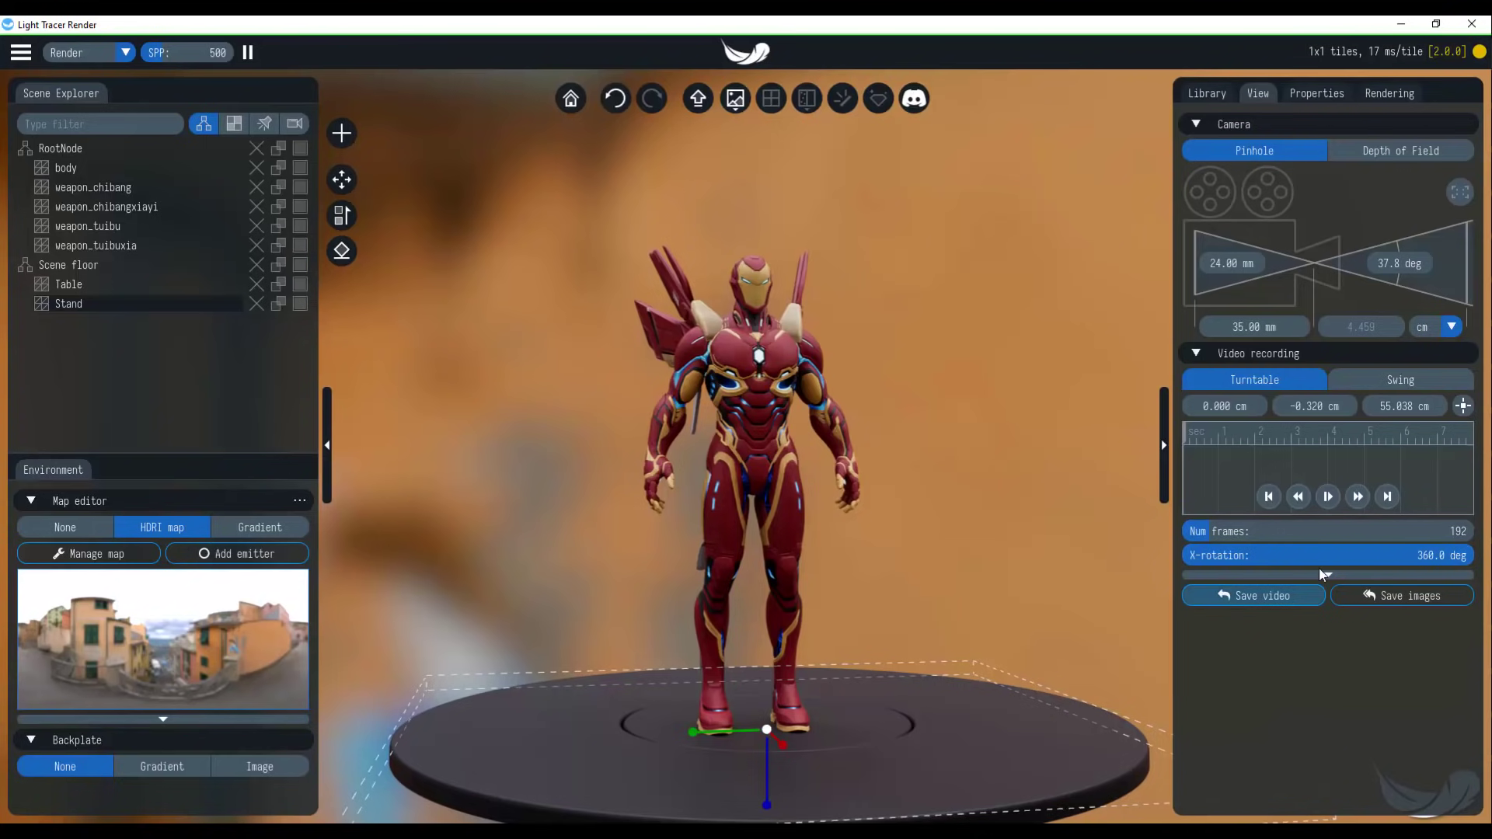
Step: Switch video recording to Swing (192 frames, 30° X, 10° Y) and preview the motion
click(1329, 499)
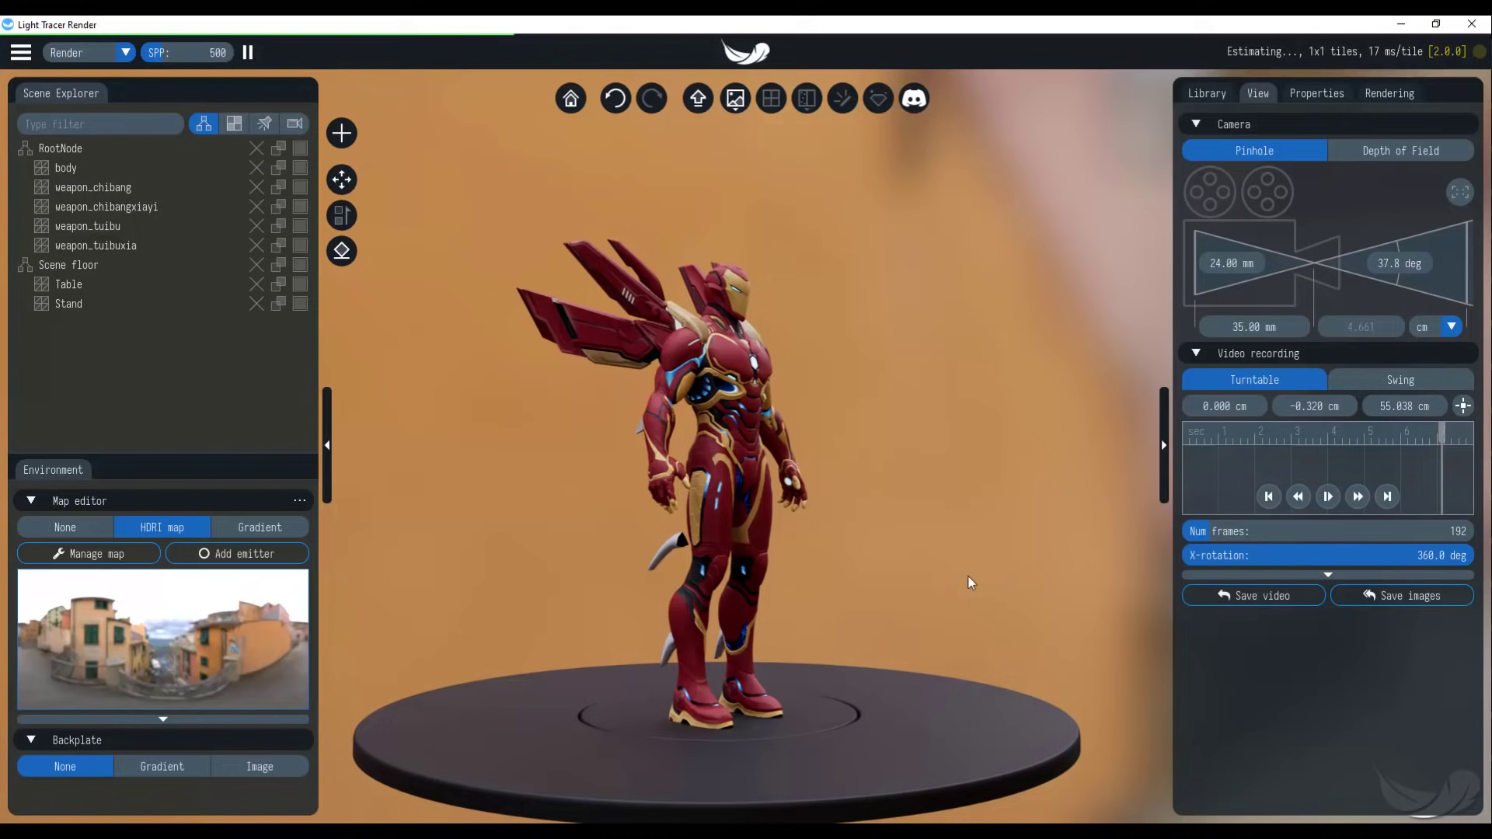
click(1393, 376)
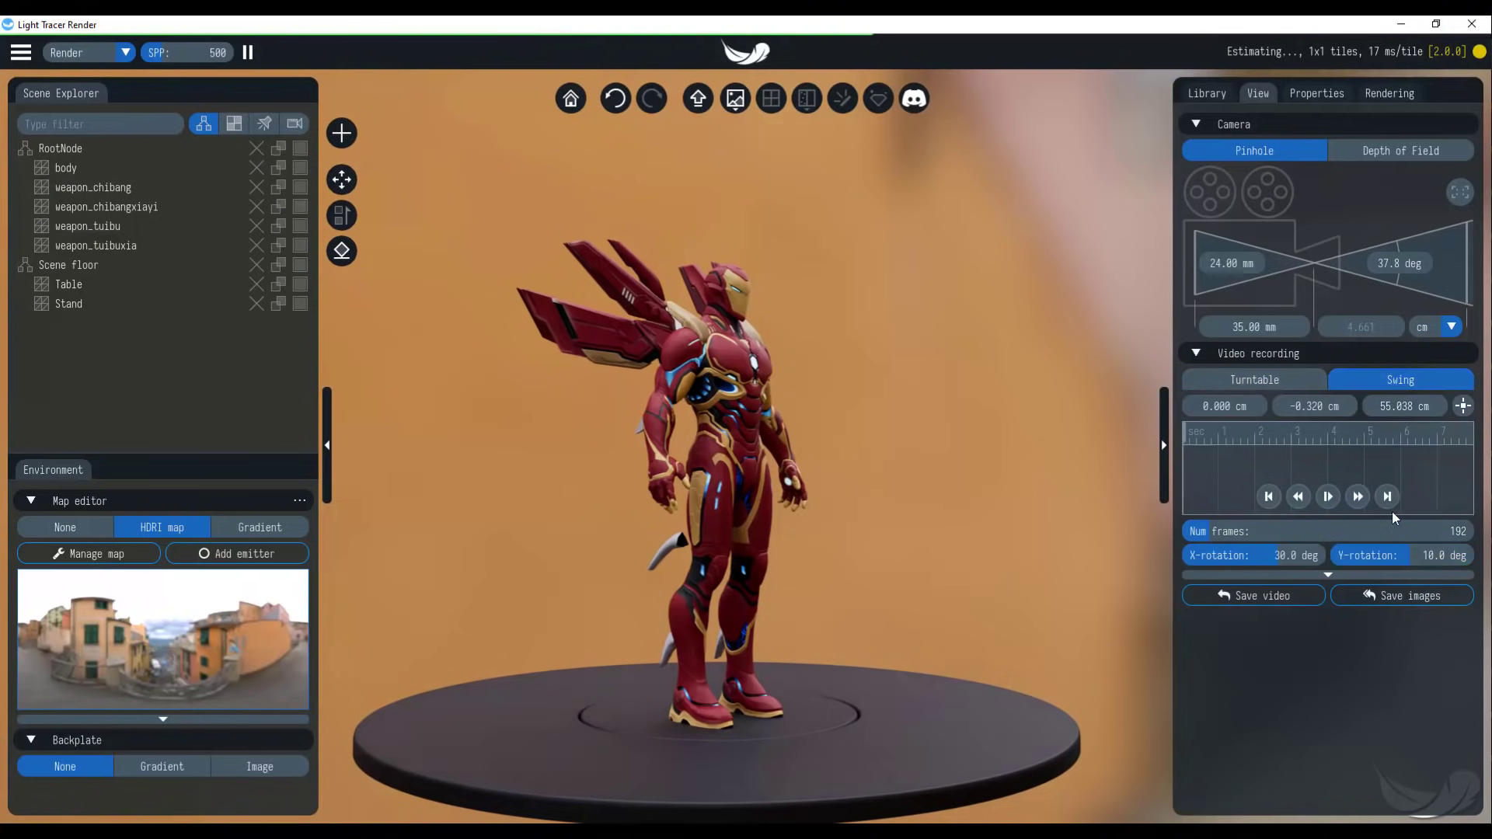
click(1328, 497)
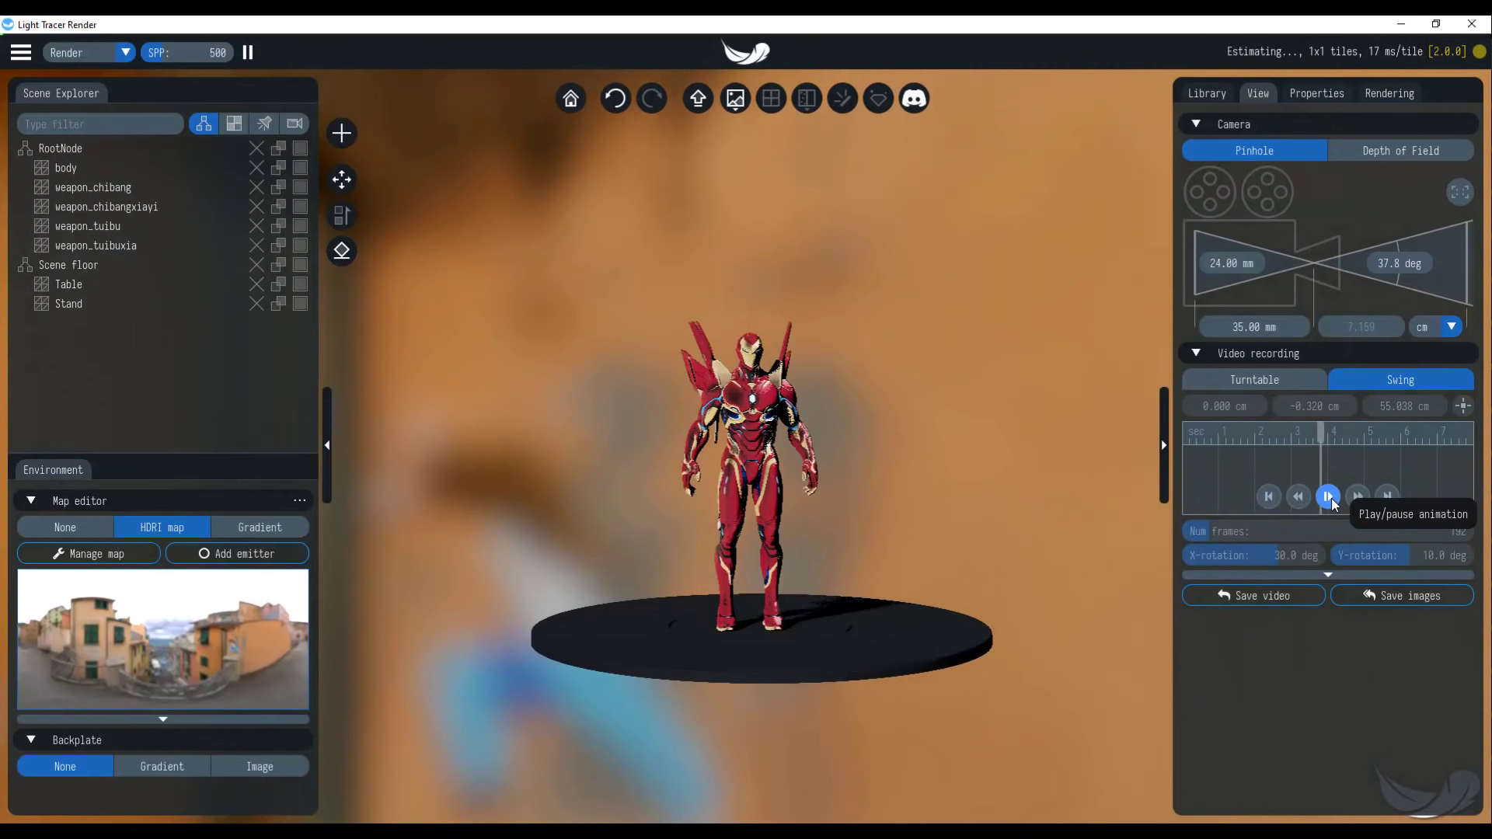
click(1329, 497)
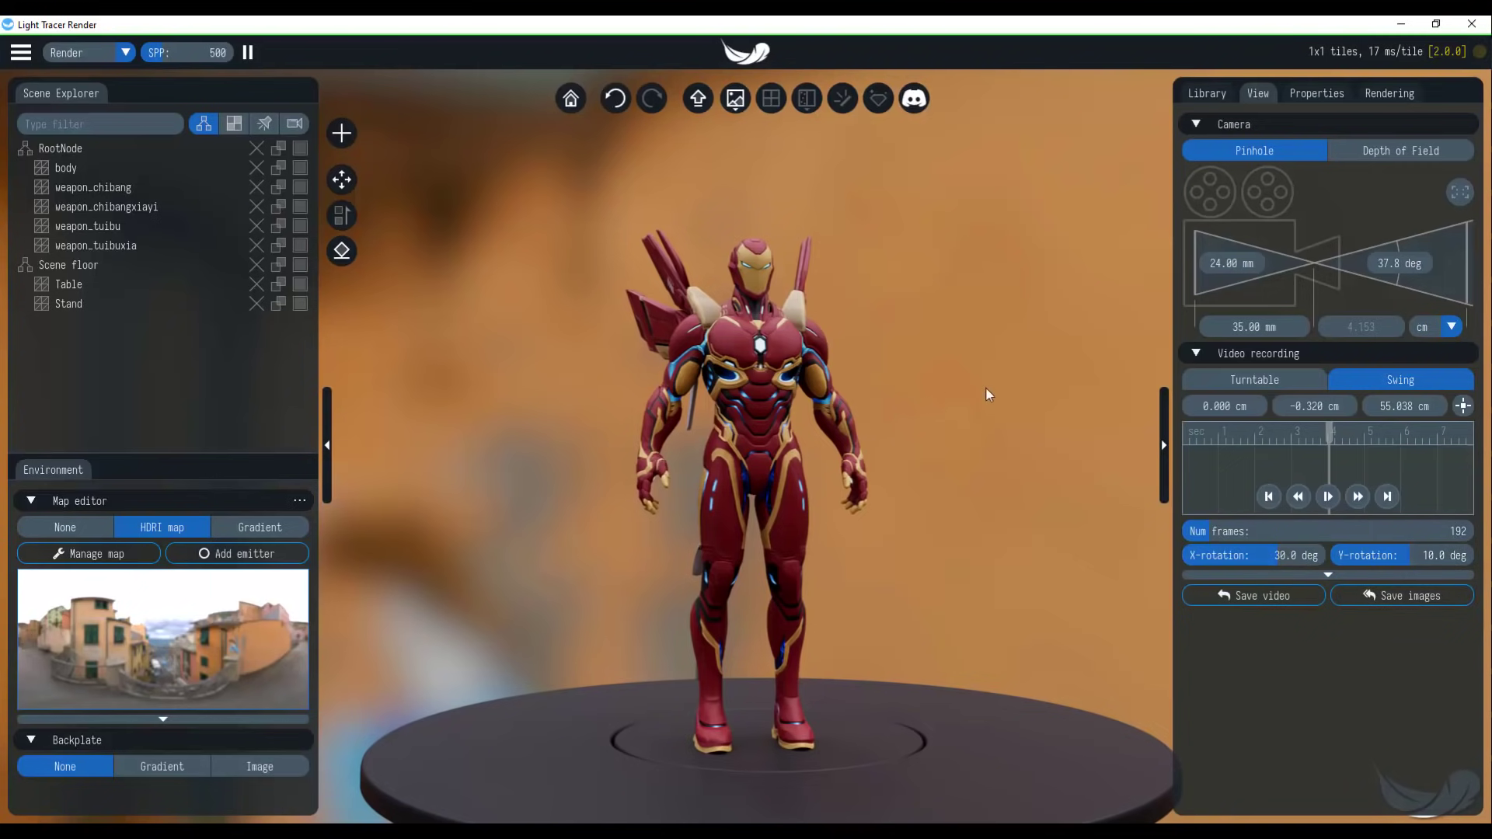
Step: Enable Bloom in the rendering settings with intensity 0.40
click(1375, 94)
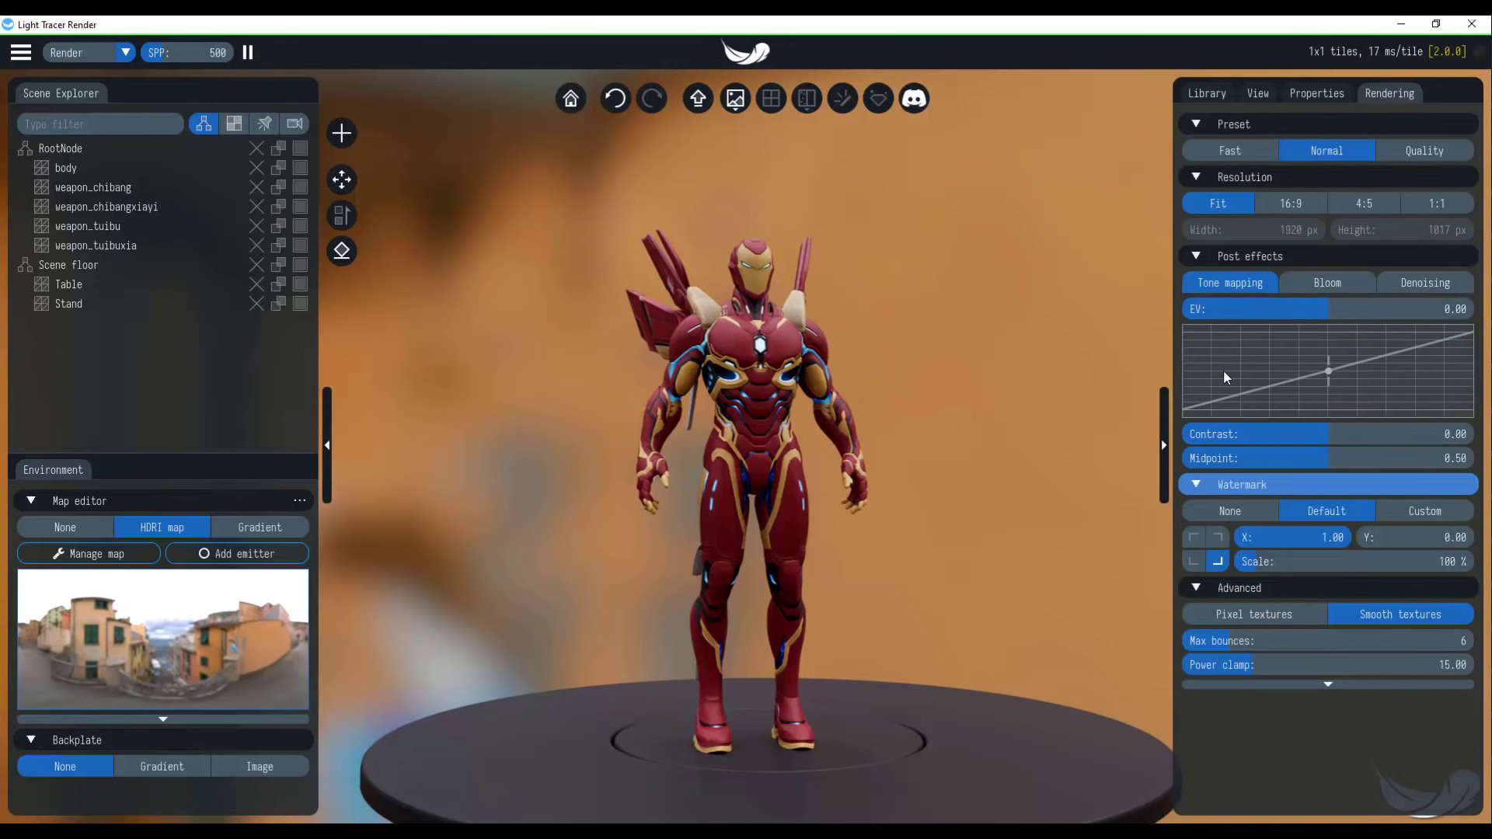
click(1321, 283)
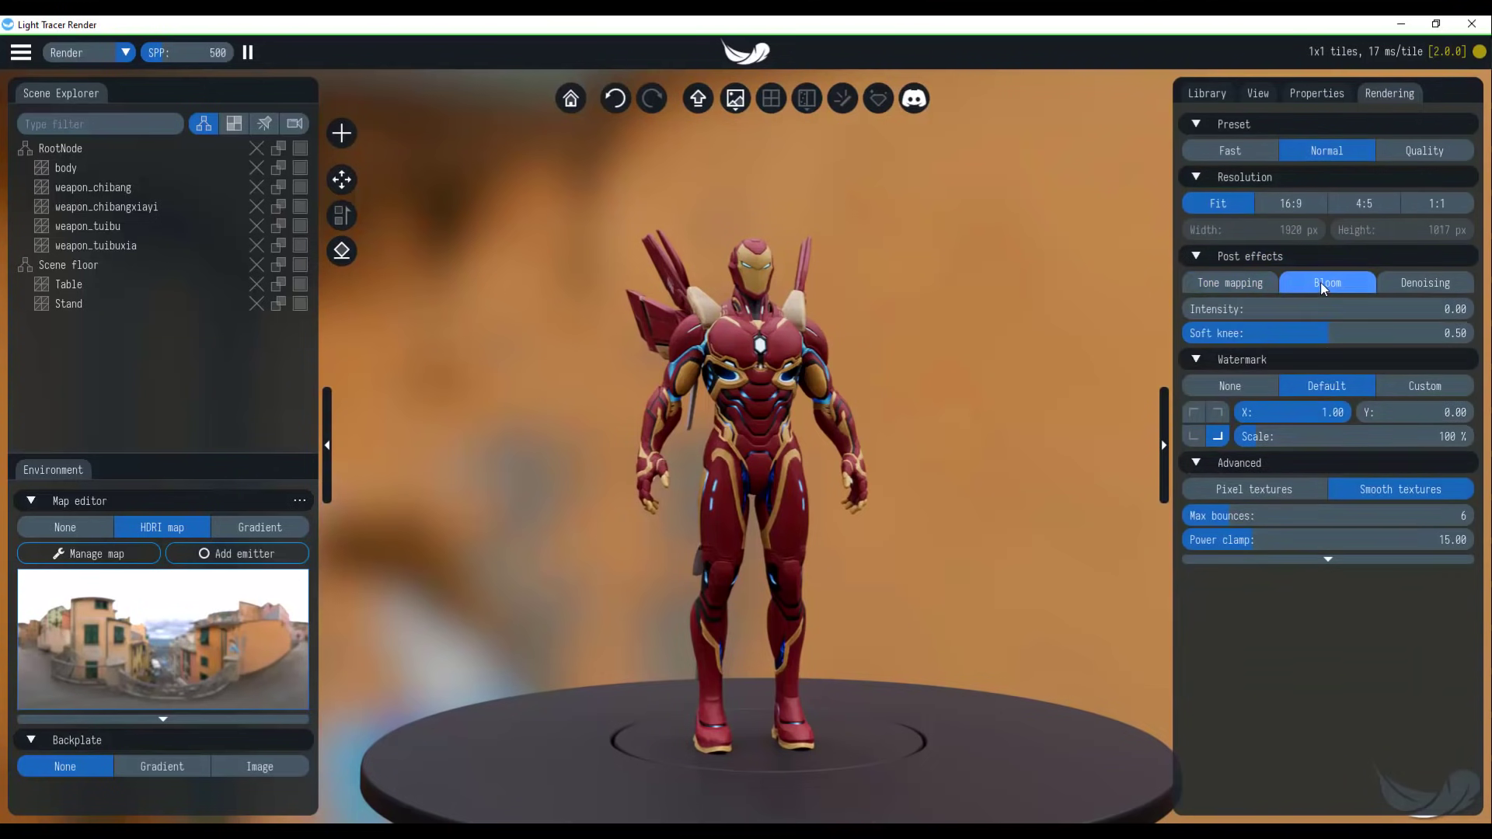
scroll(698, 315, up, 4)
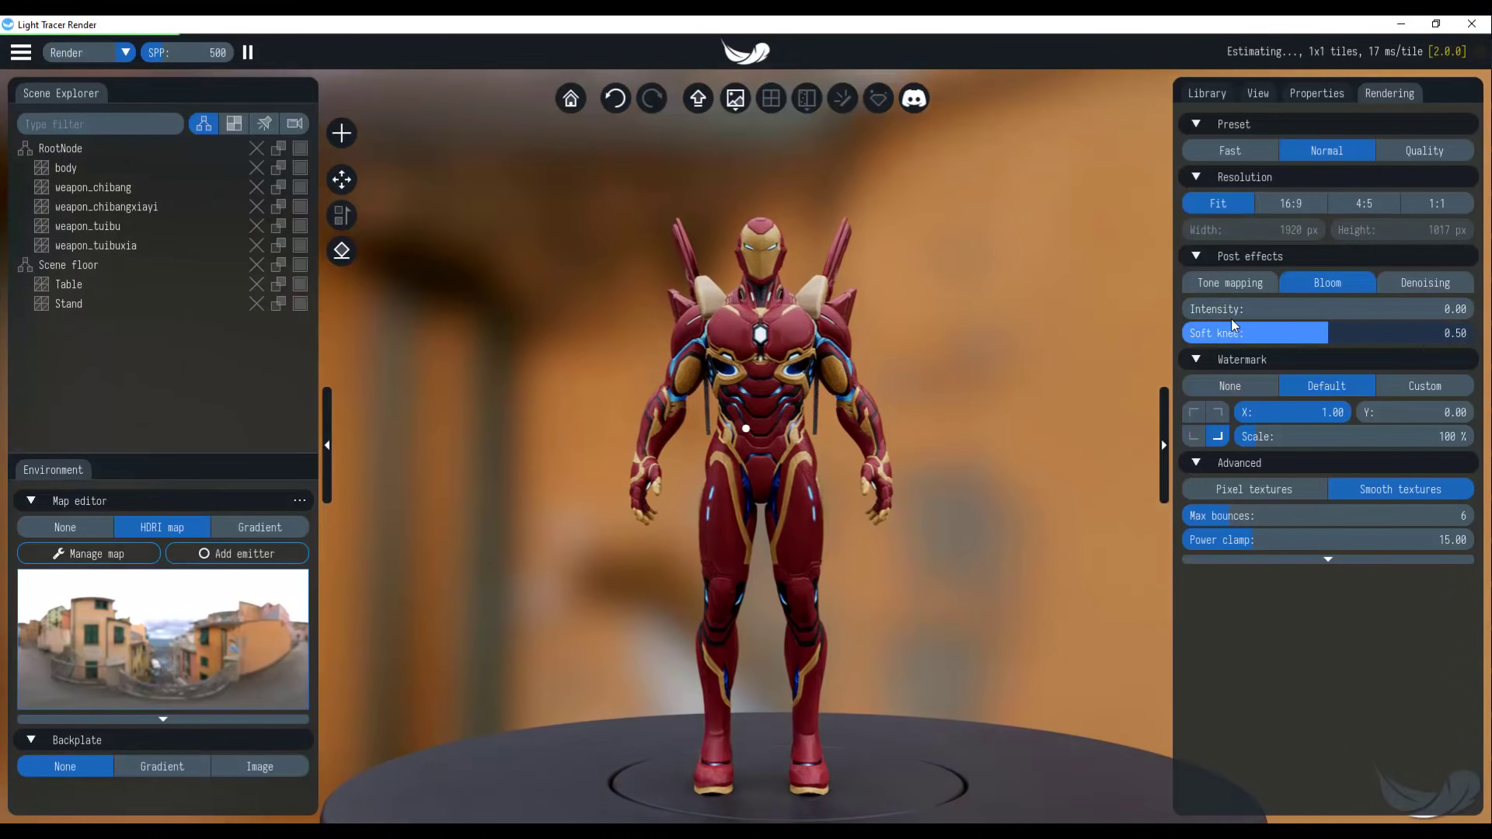
click(1255, 309)
click(1296, 310)
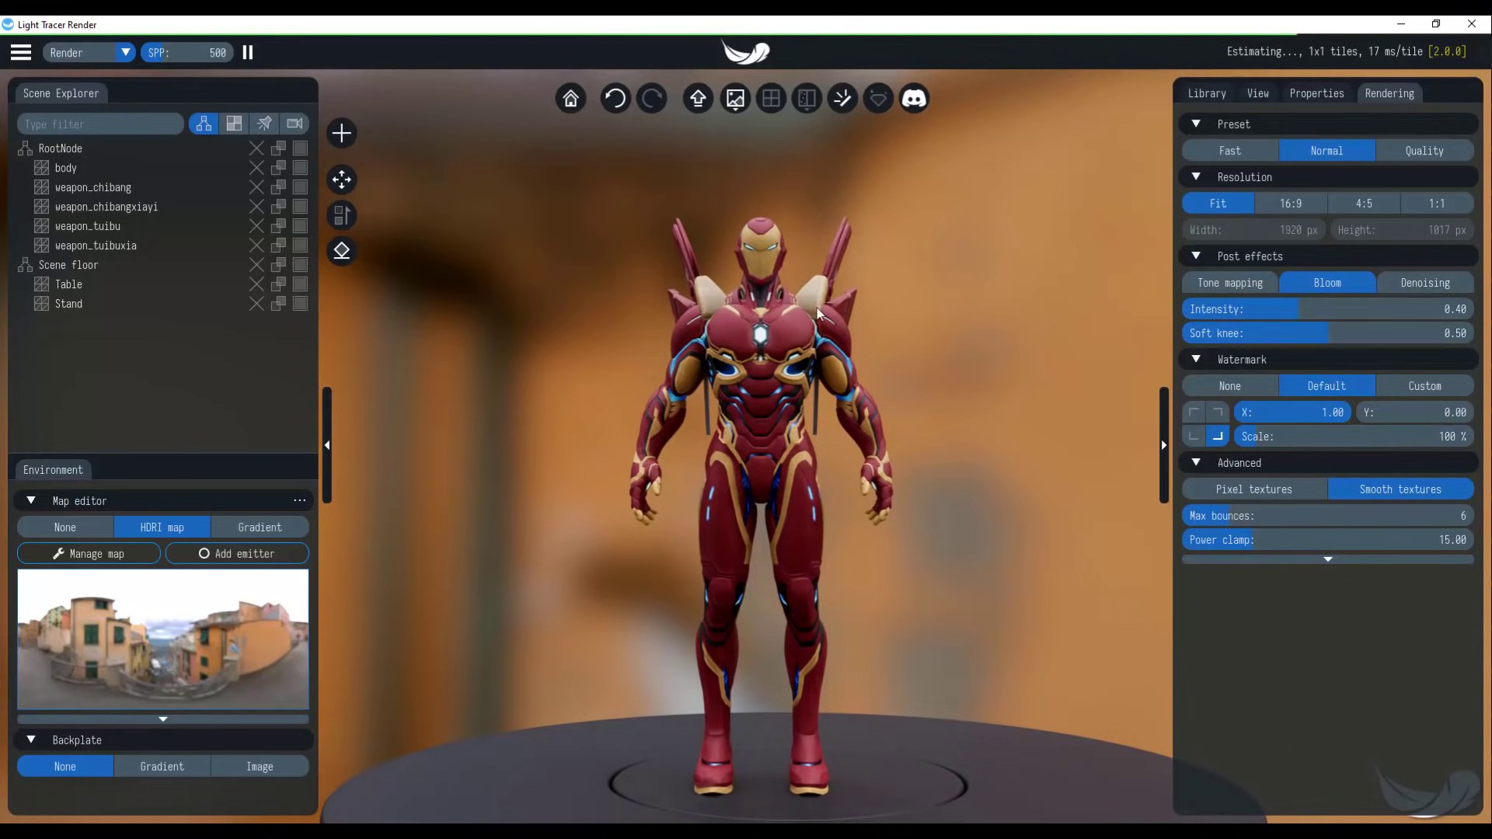
Step: Turn on the Real-time Denoiser and set the watermark to Custom
click(1399, 280)
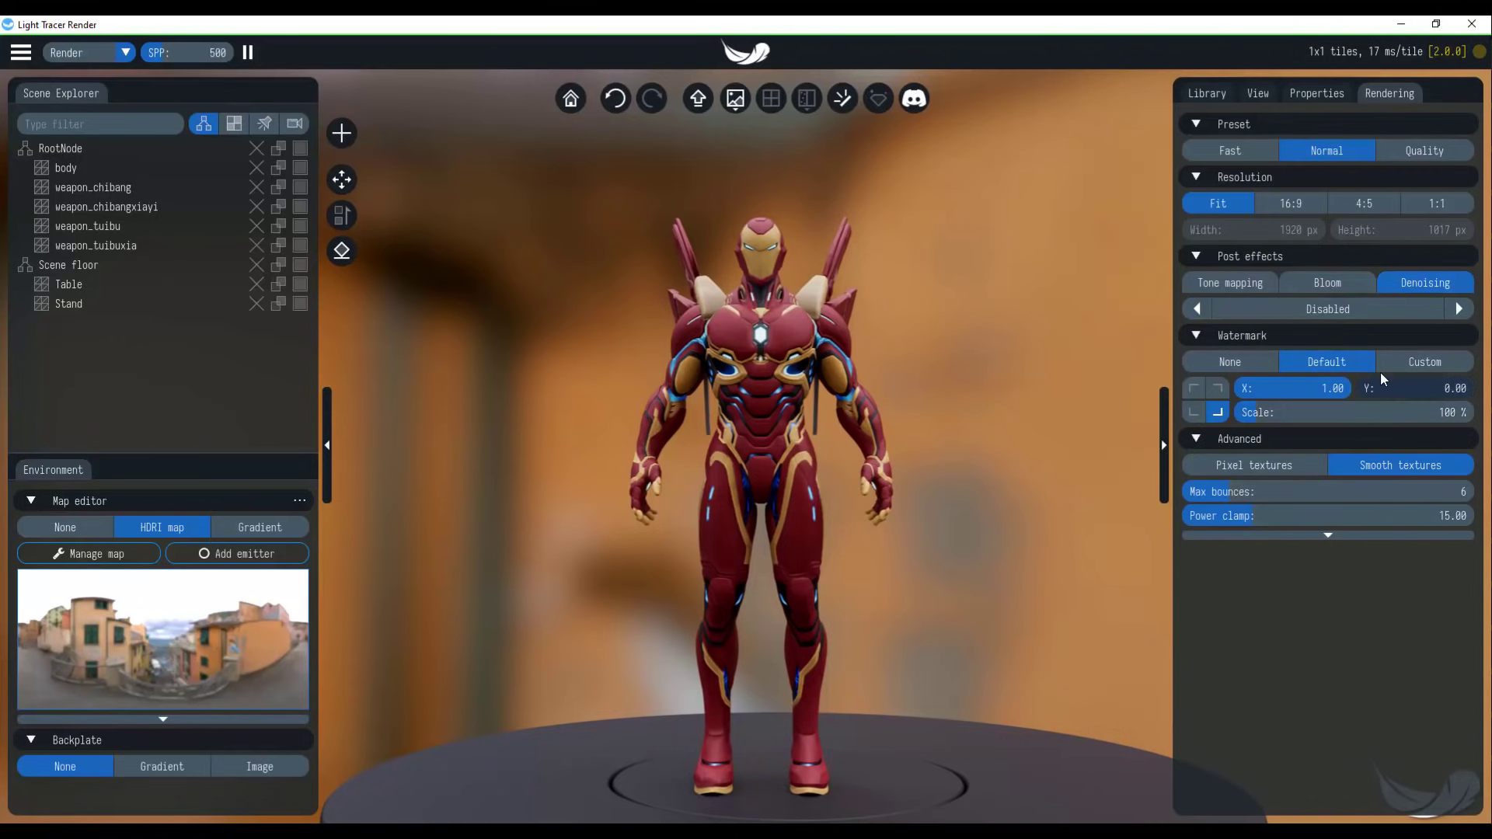
click(1452, 310)
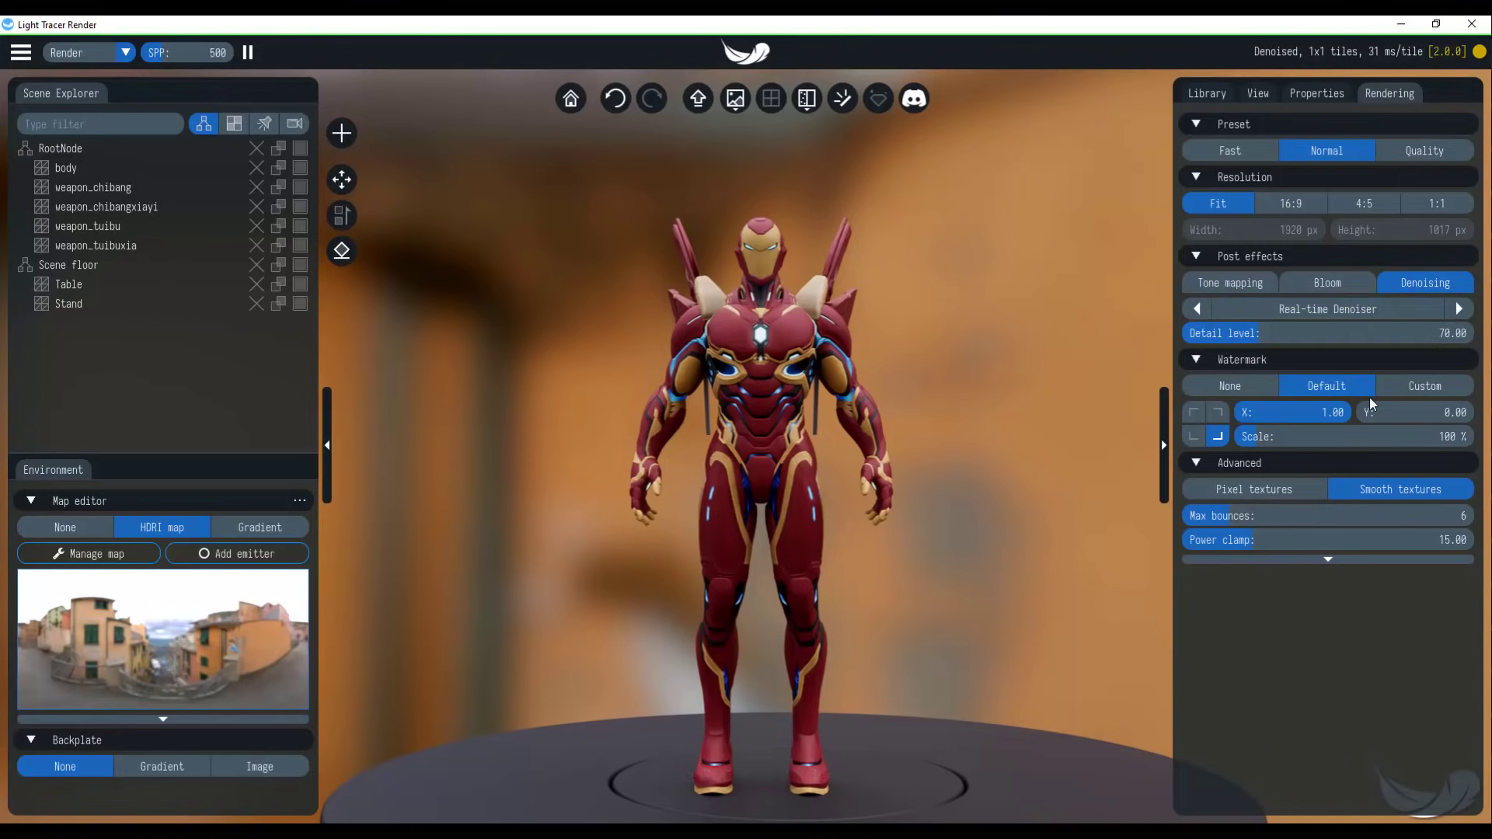
click(1401, 387)
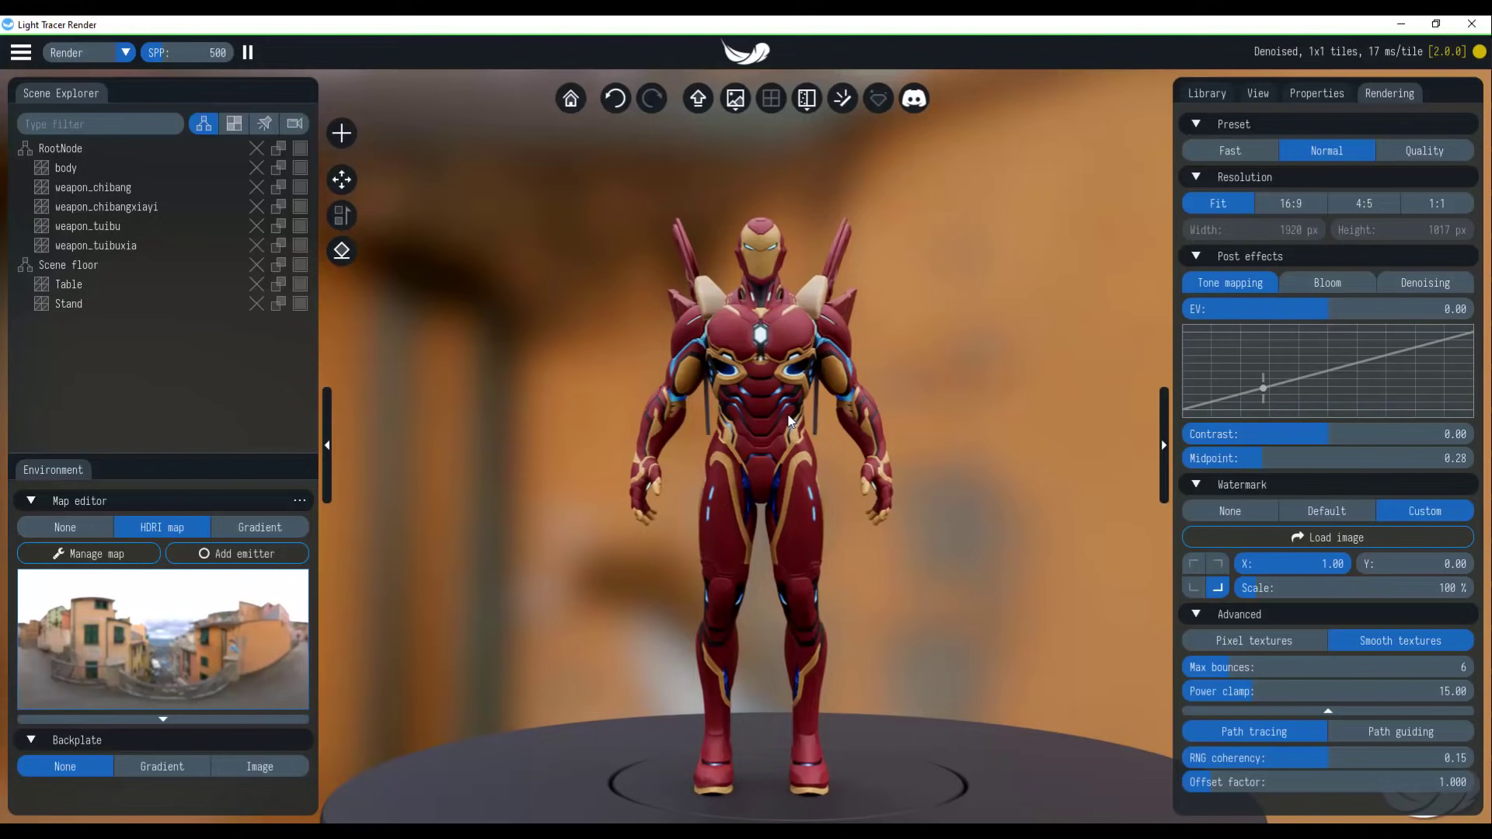
Step: Add an emitter to the HDRI map, move it to the left and colour it blue
click(238, 558)
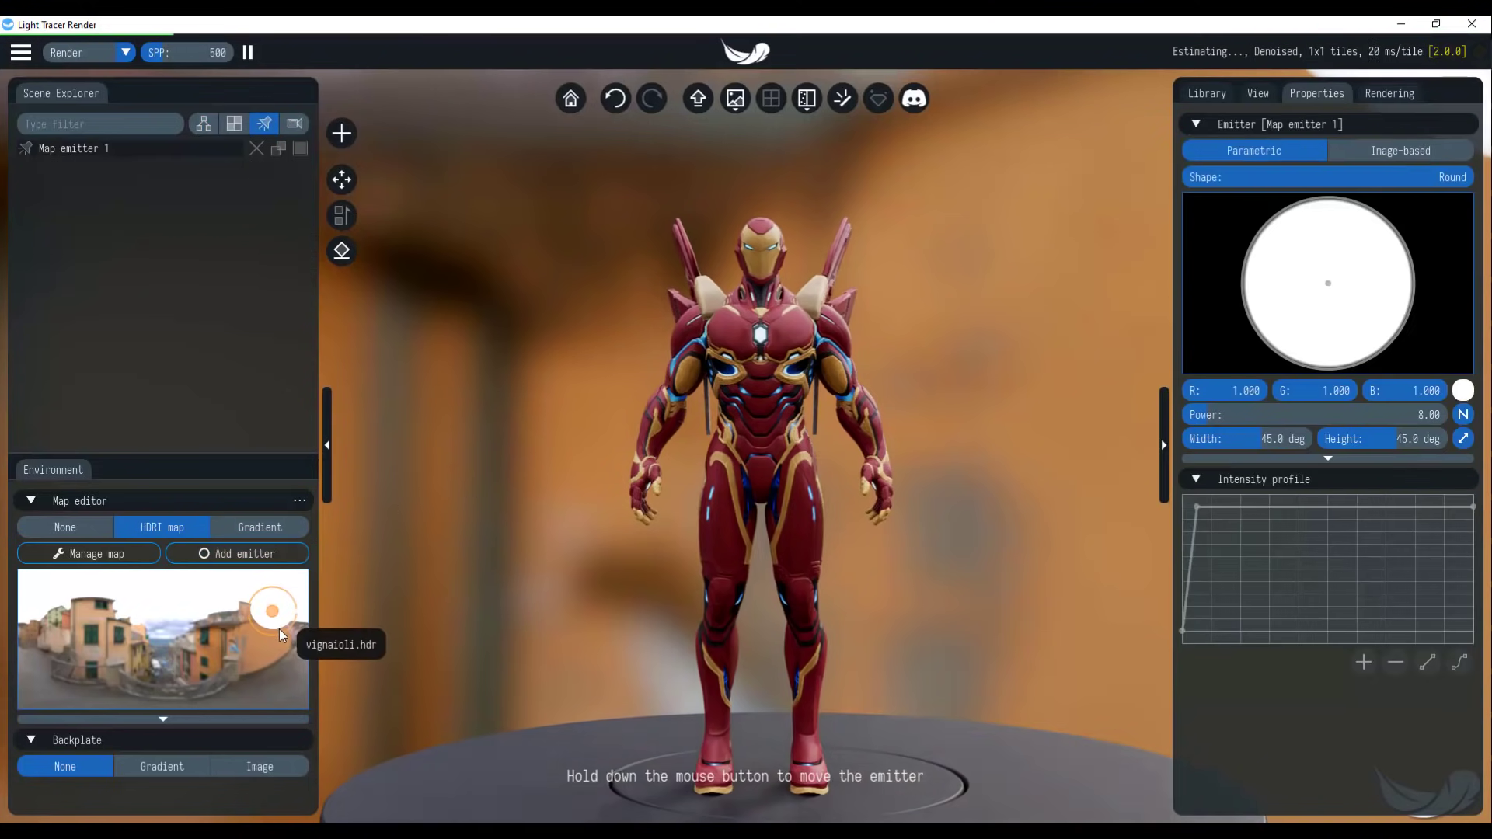
drag(268, 614, 113, 625)
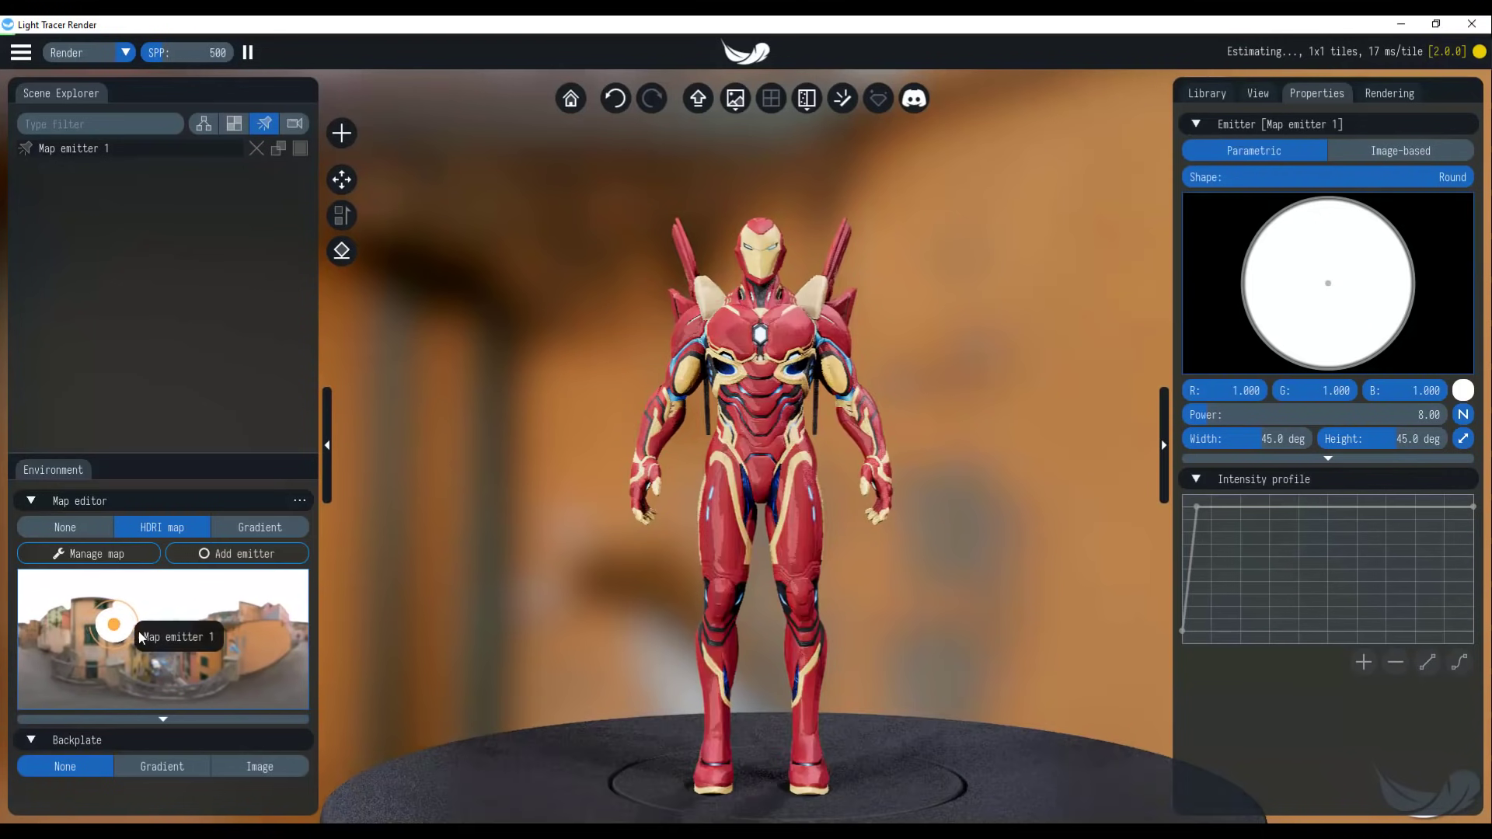
click(1462, 390)
click(1478, 441)
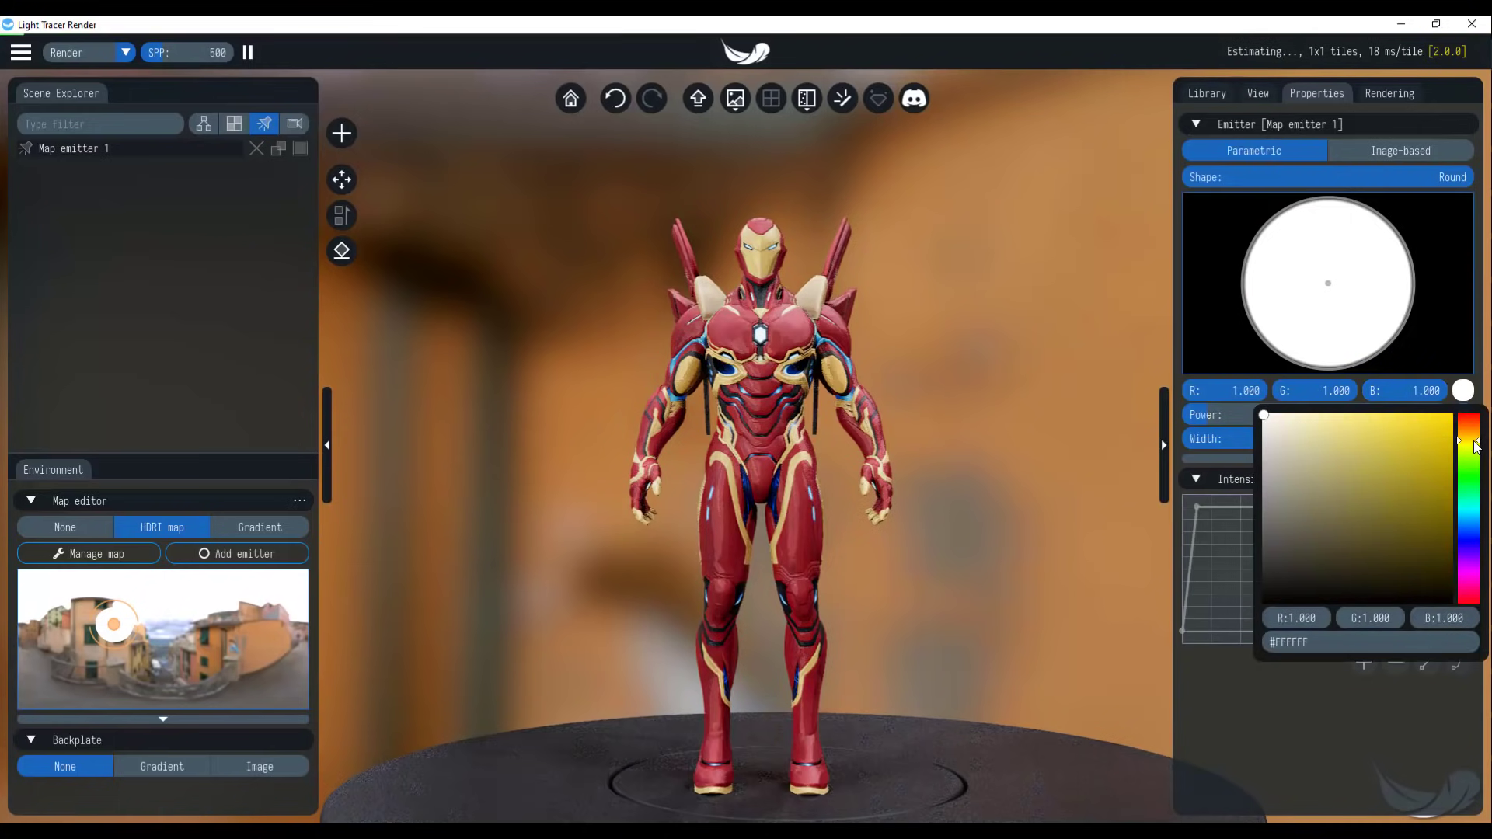
click(1451, 417)
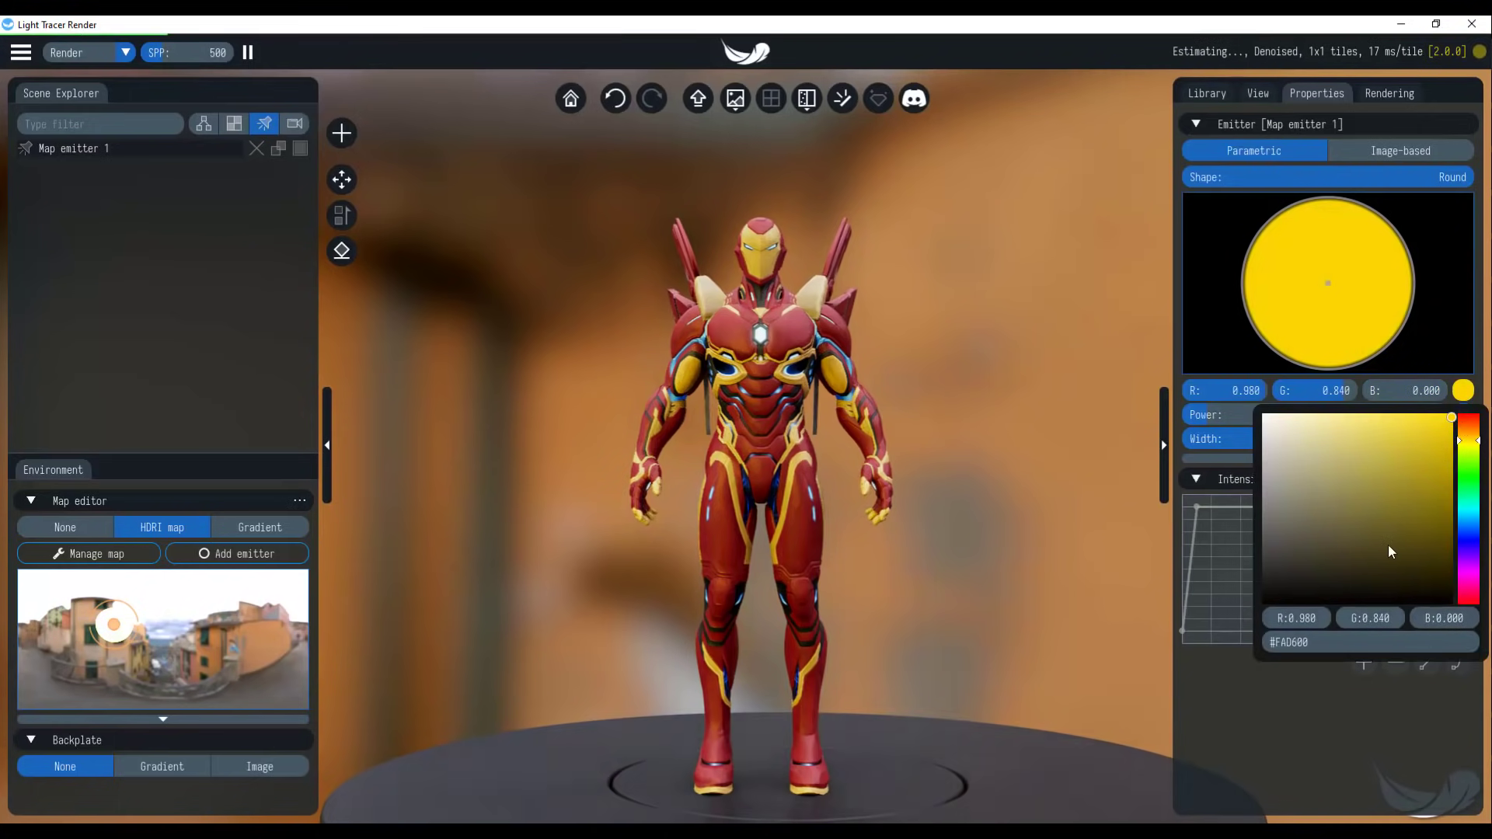
click(1469, 528)
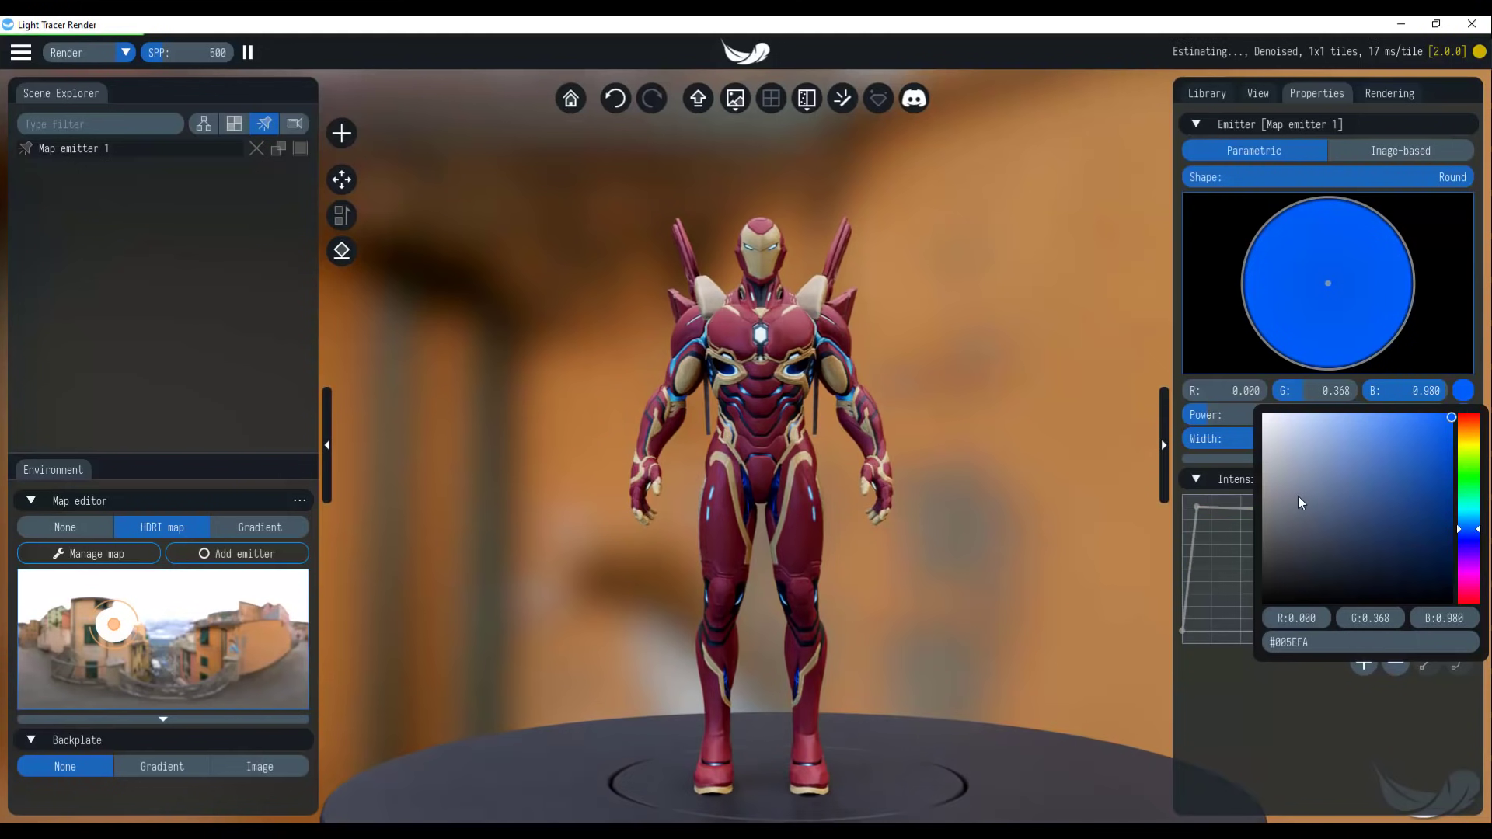
Step: Add a second emitter tinted bright green #03CA31, then begin removing it
click(278, 554)
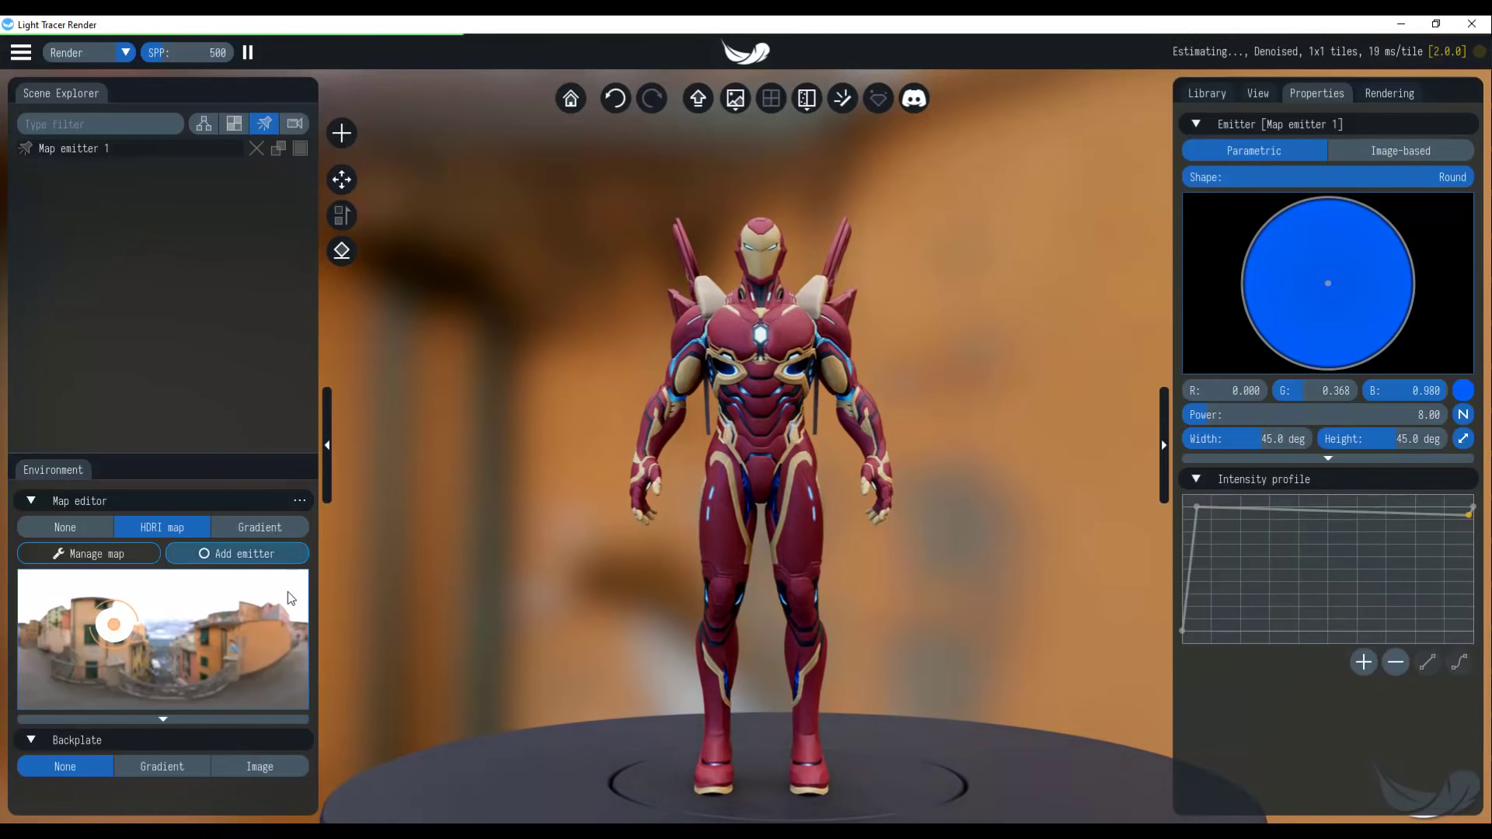
click(1464, 391)
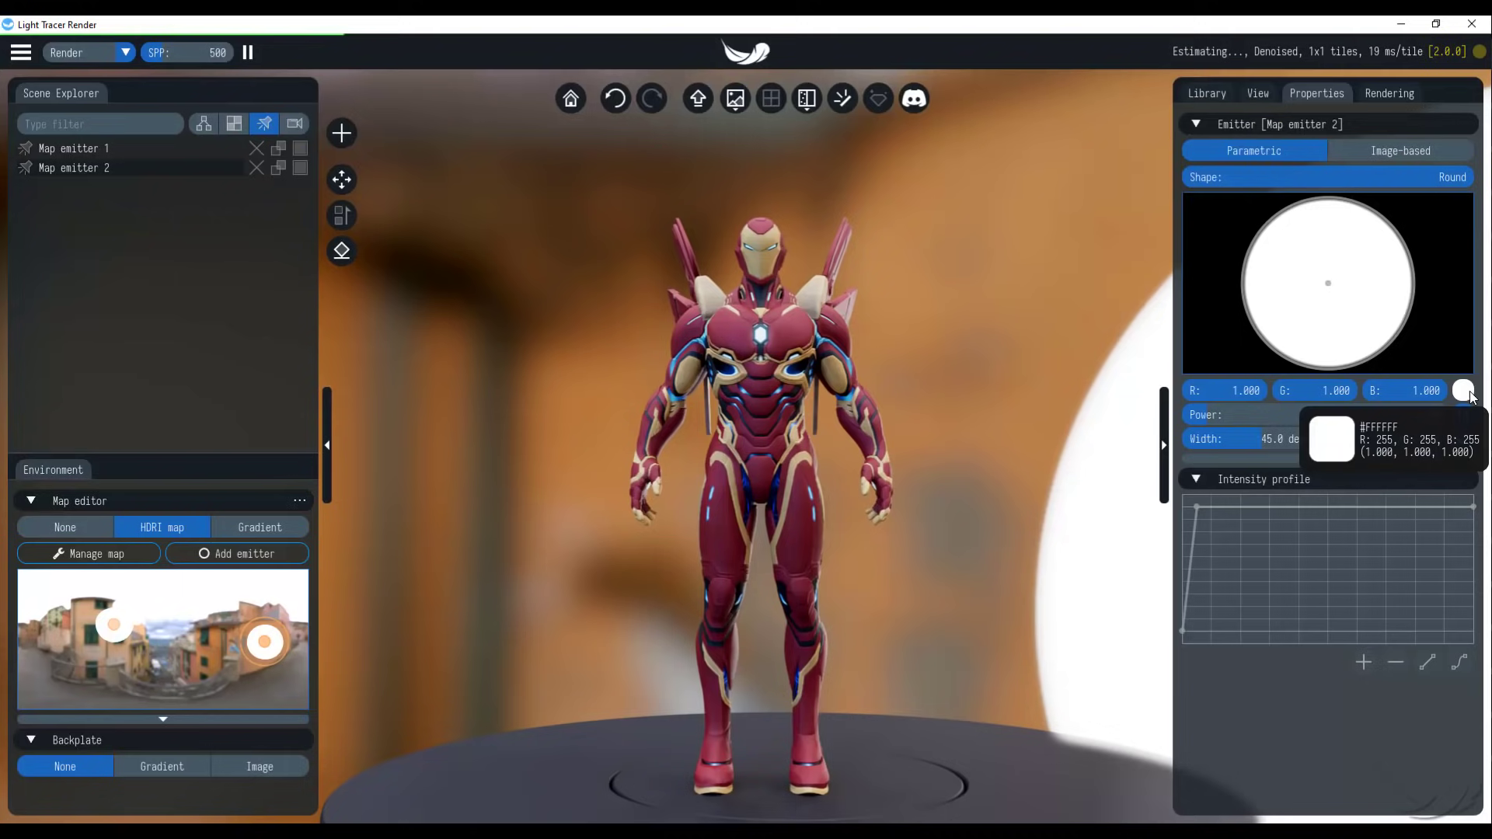
click(1412, 467)
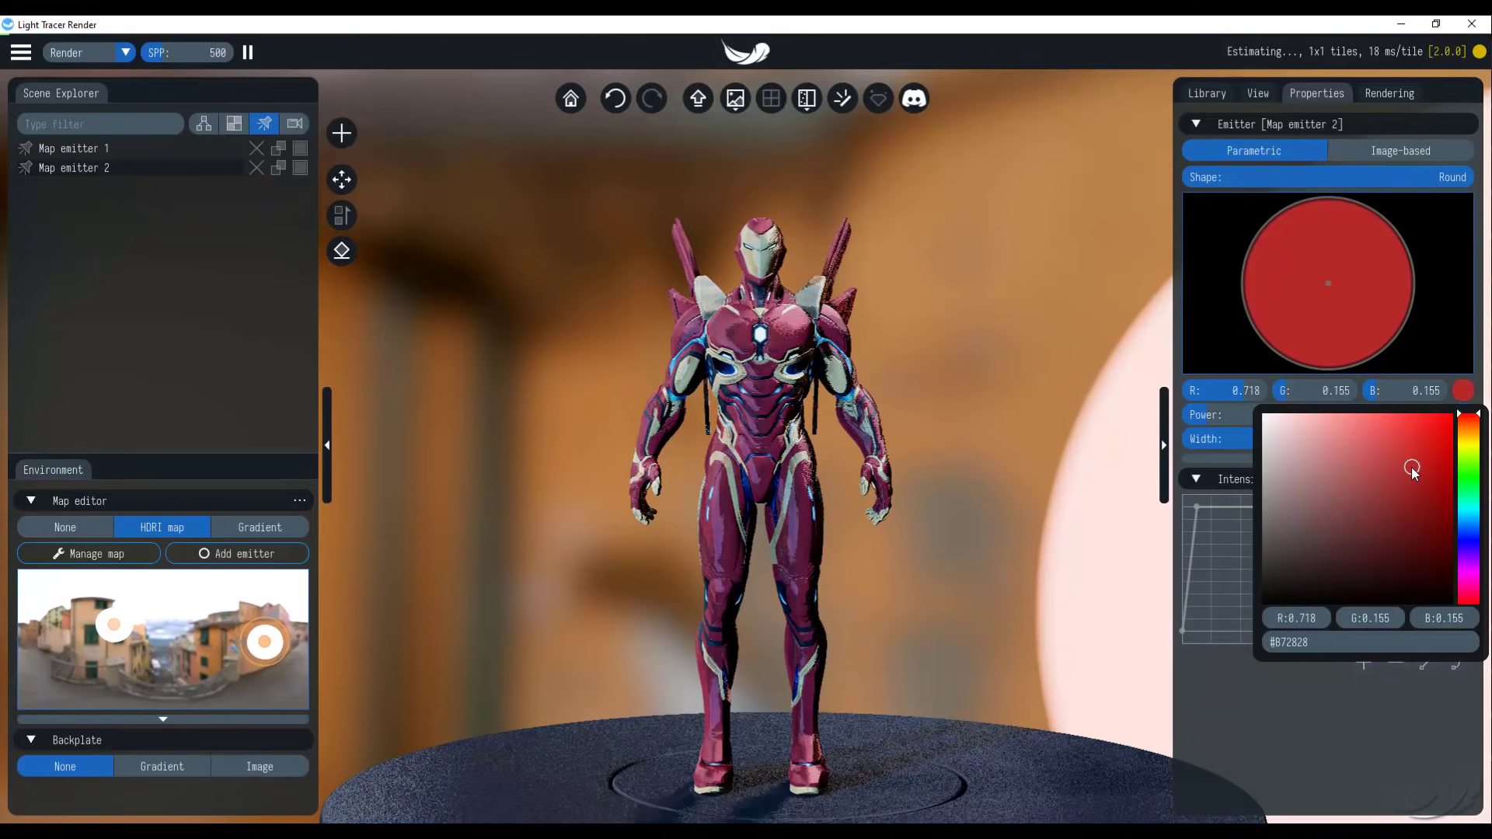
click(1468, 484)
click(1450, 453)
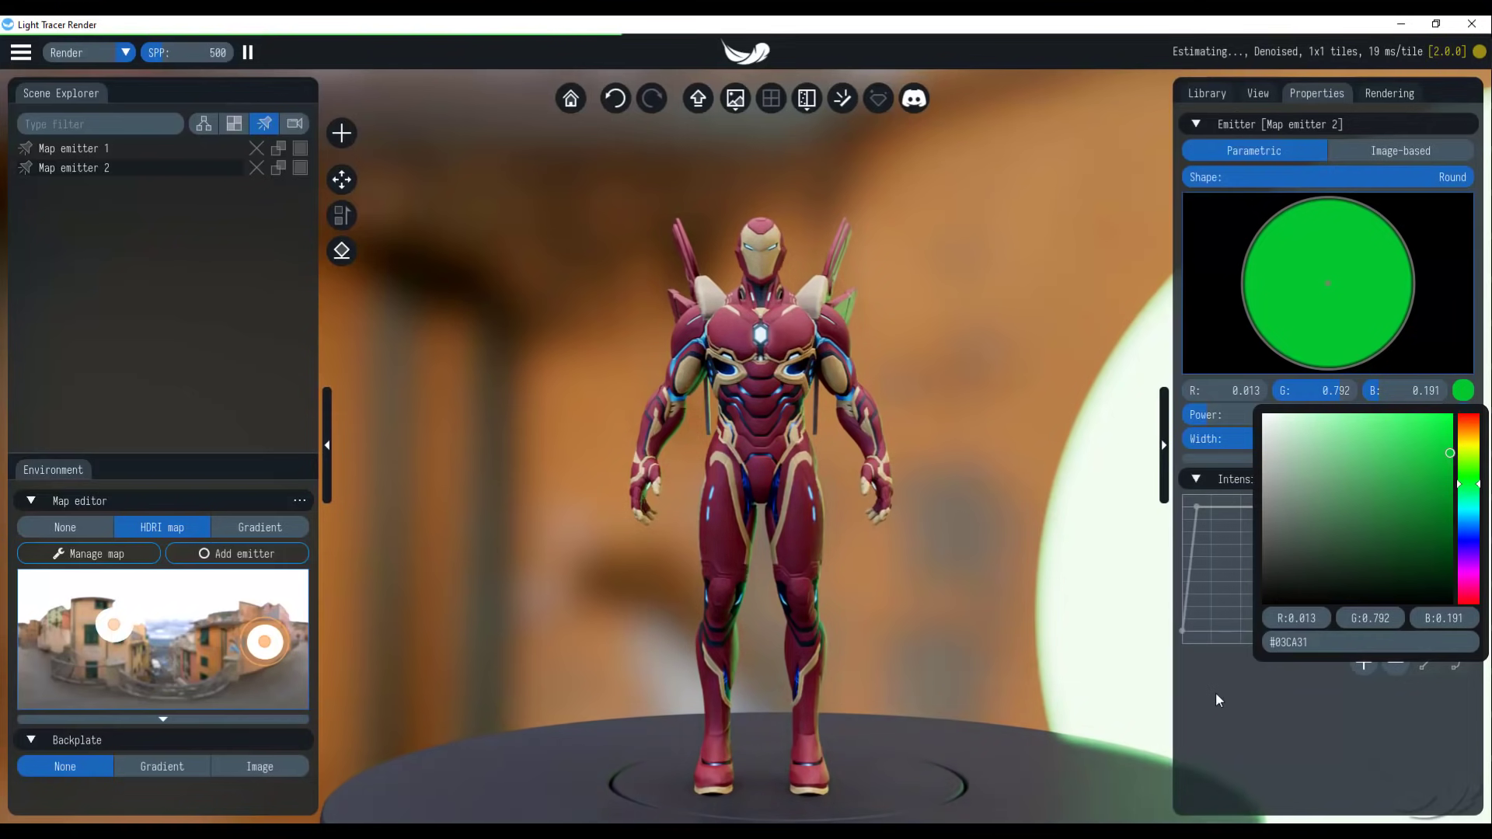
click(243, 255)
click(300, 167)
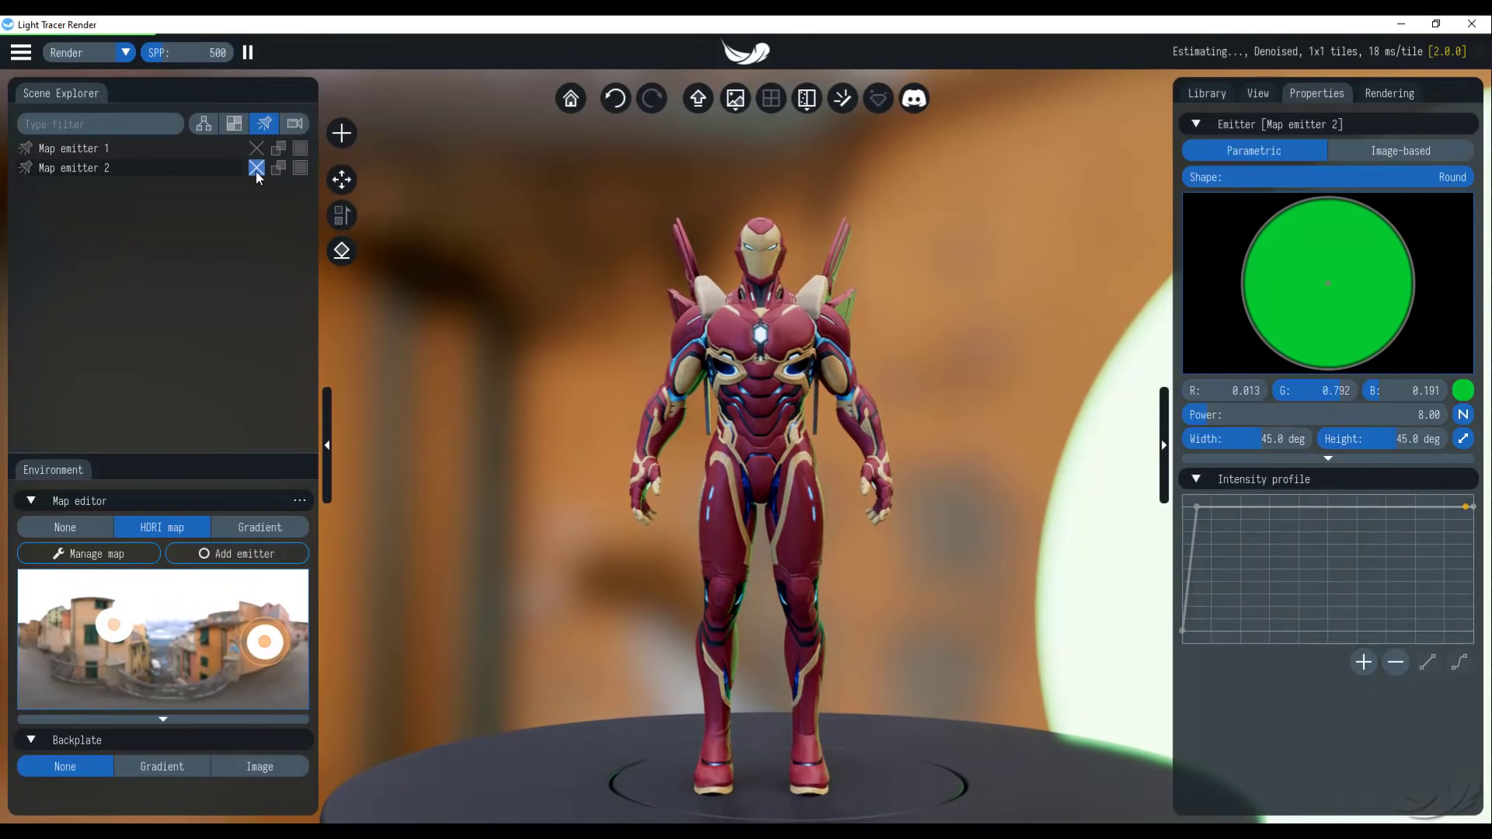
click(257, 167)
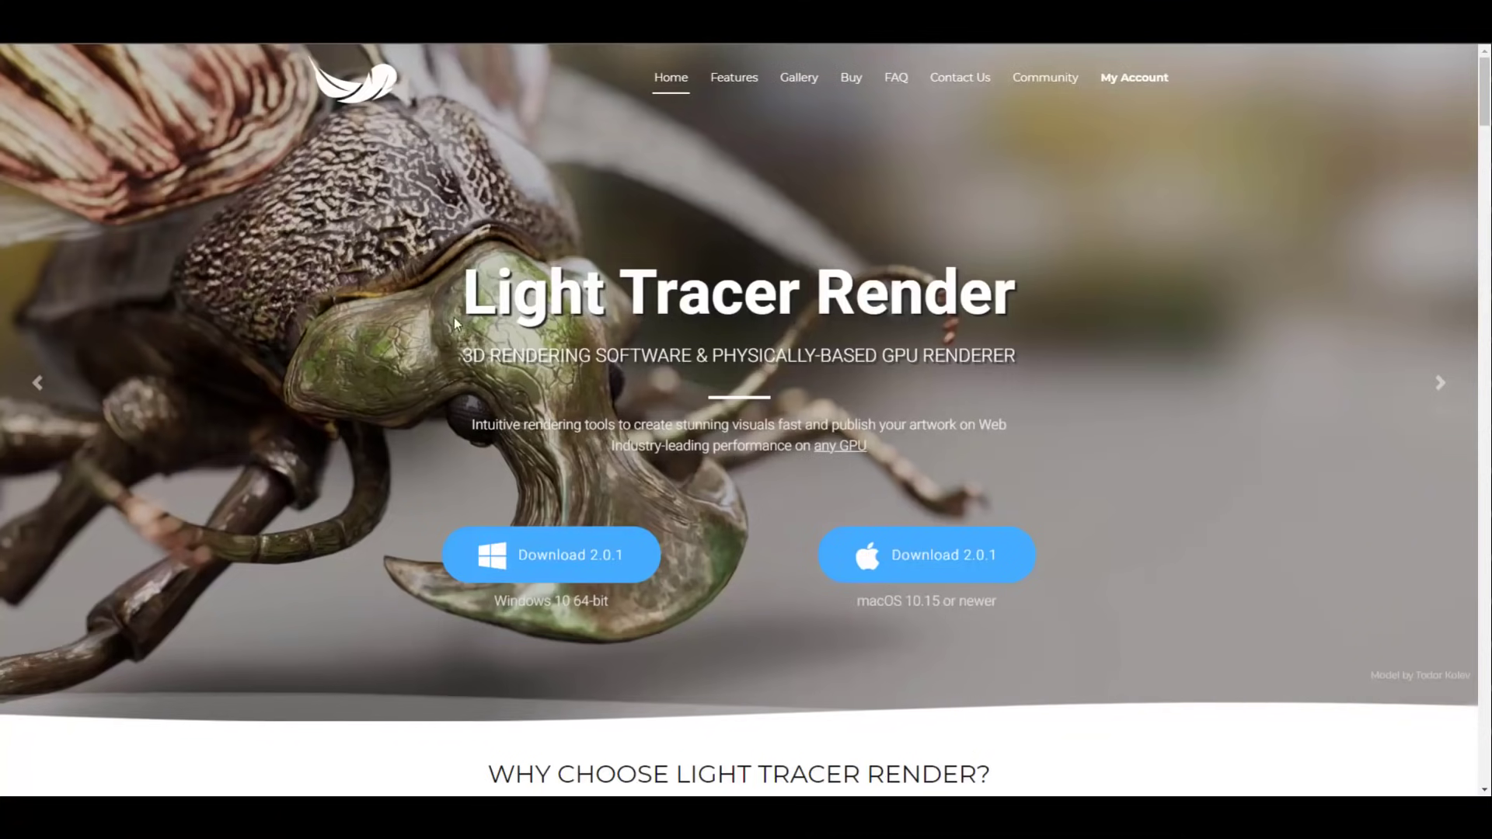
Step: Scroll lighttracer.org down past Features, Gallery and Buy Standalone, then back toward the top
scroll(827, 332, down, 7)
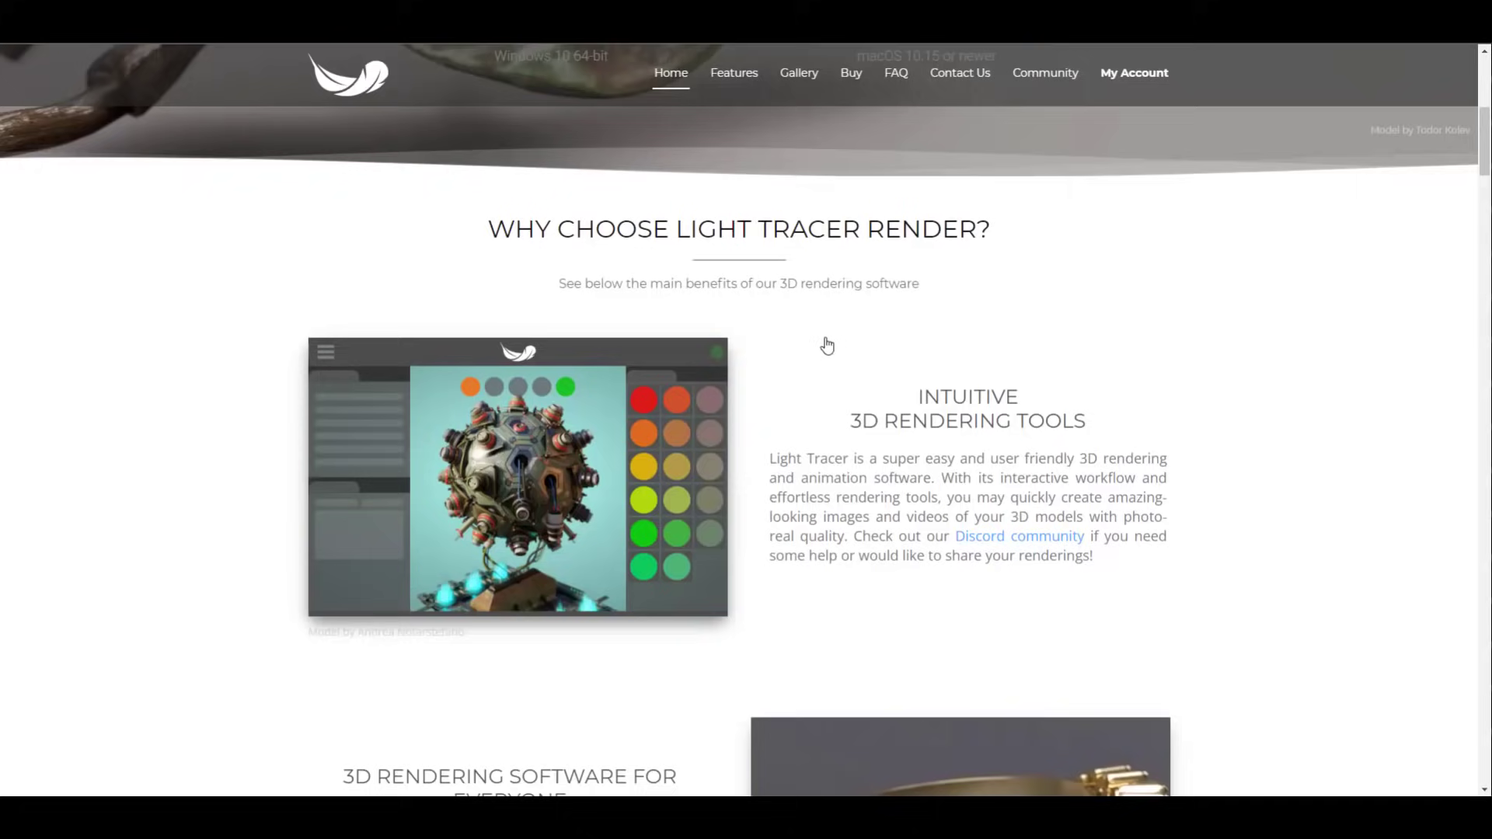
scroll(824, 342, up, 7)
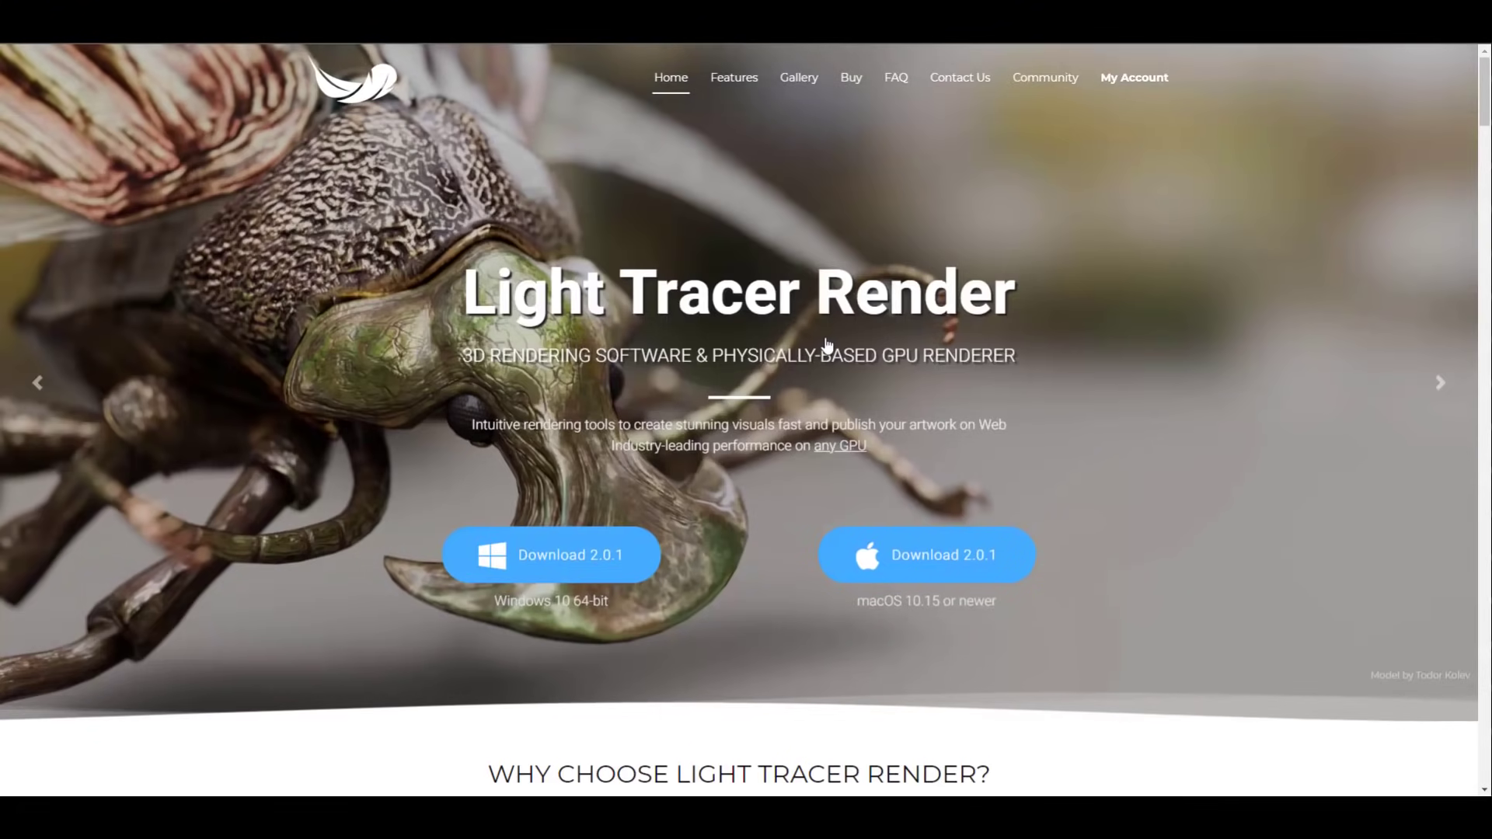
scroll(816, 398, down, 3)
scroll(814, 394, down, 18)
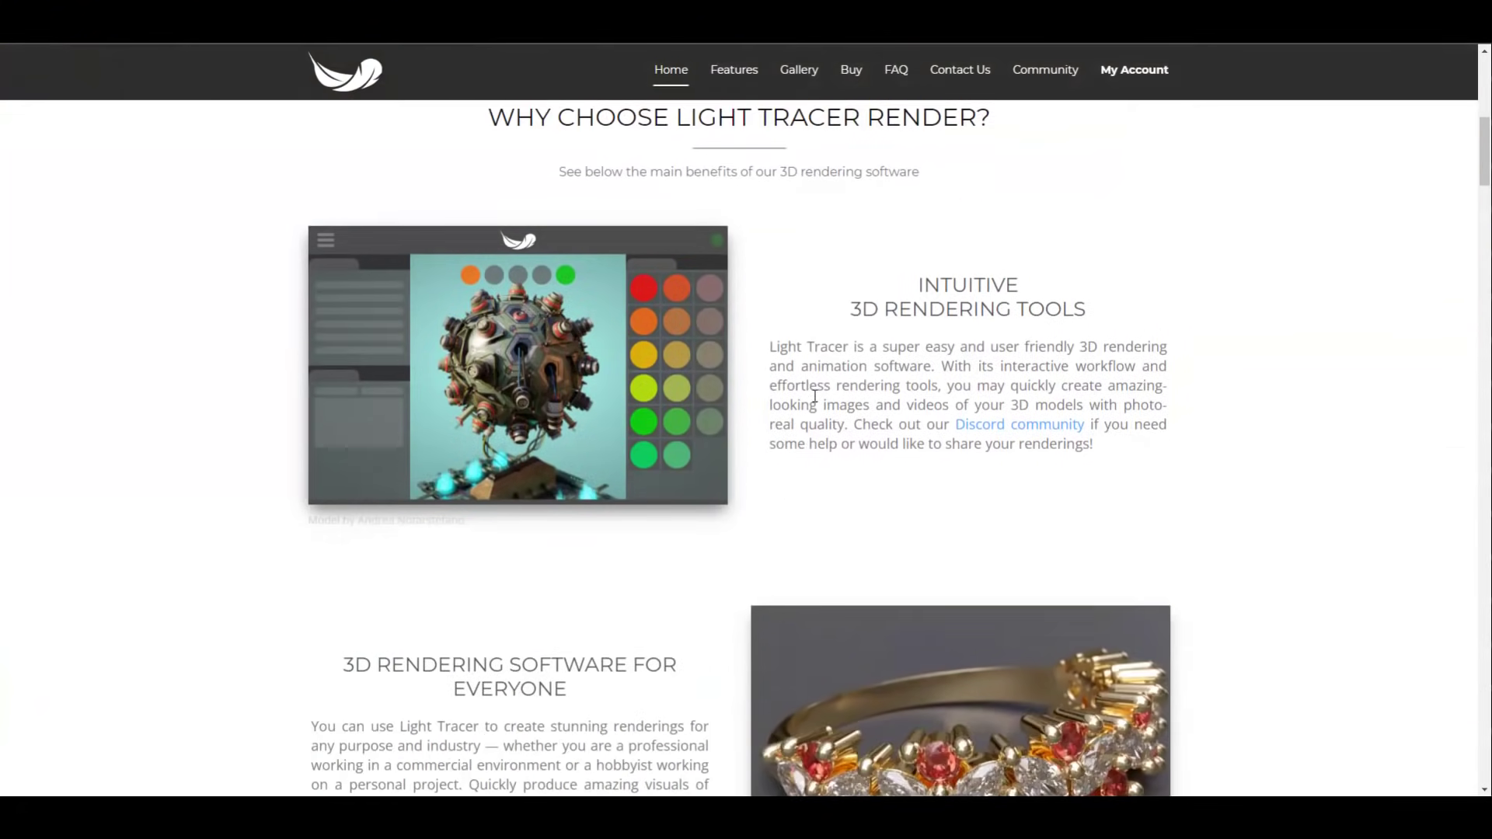
scroll(771, 389, down, 9)
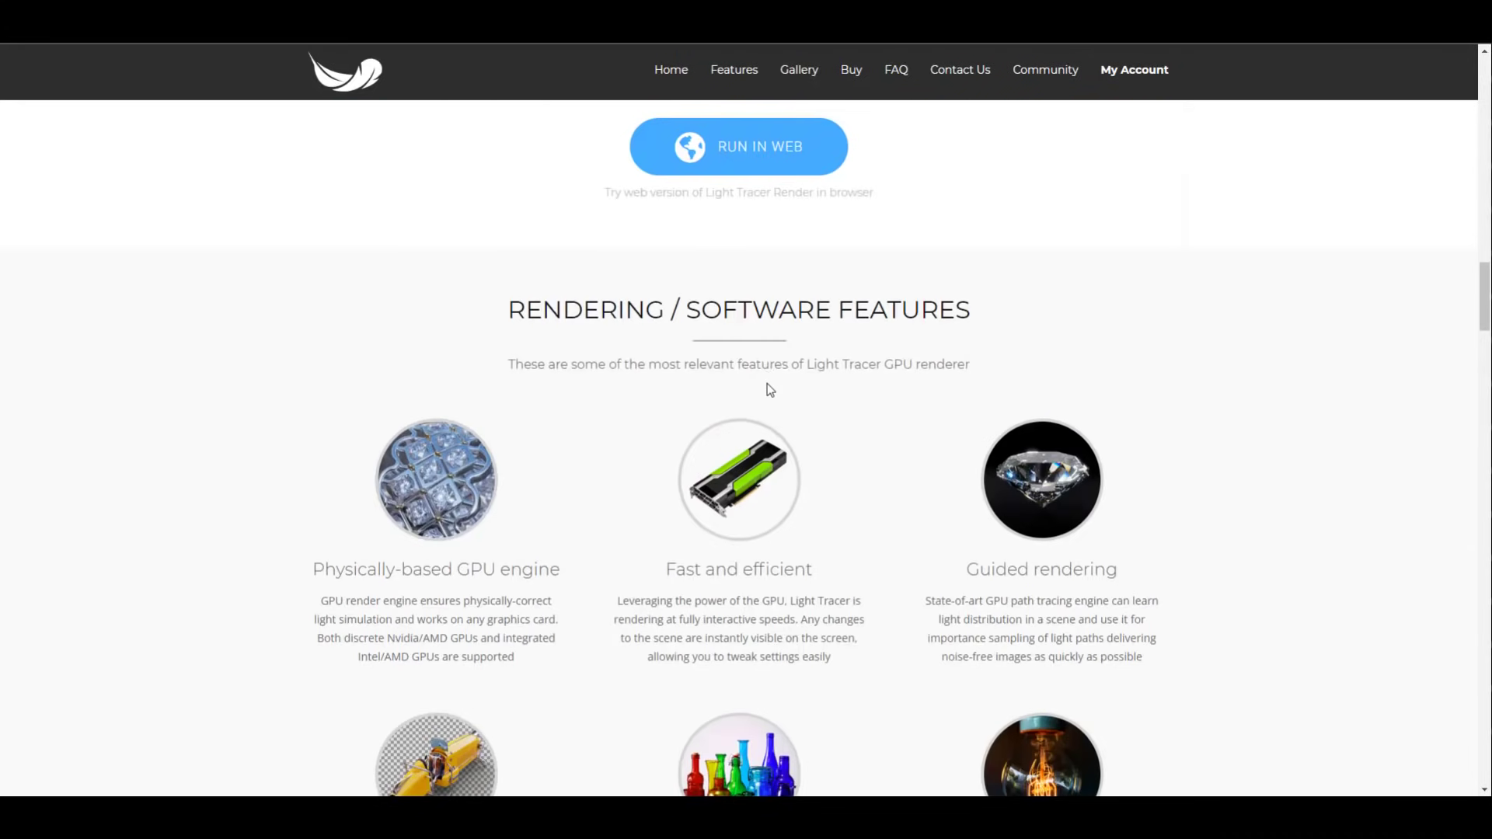
scroll(771, 388, down, 7)
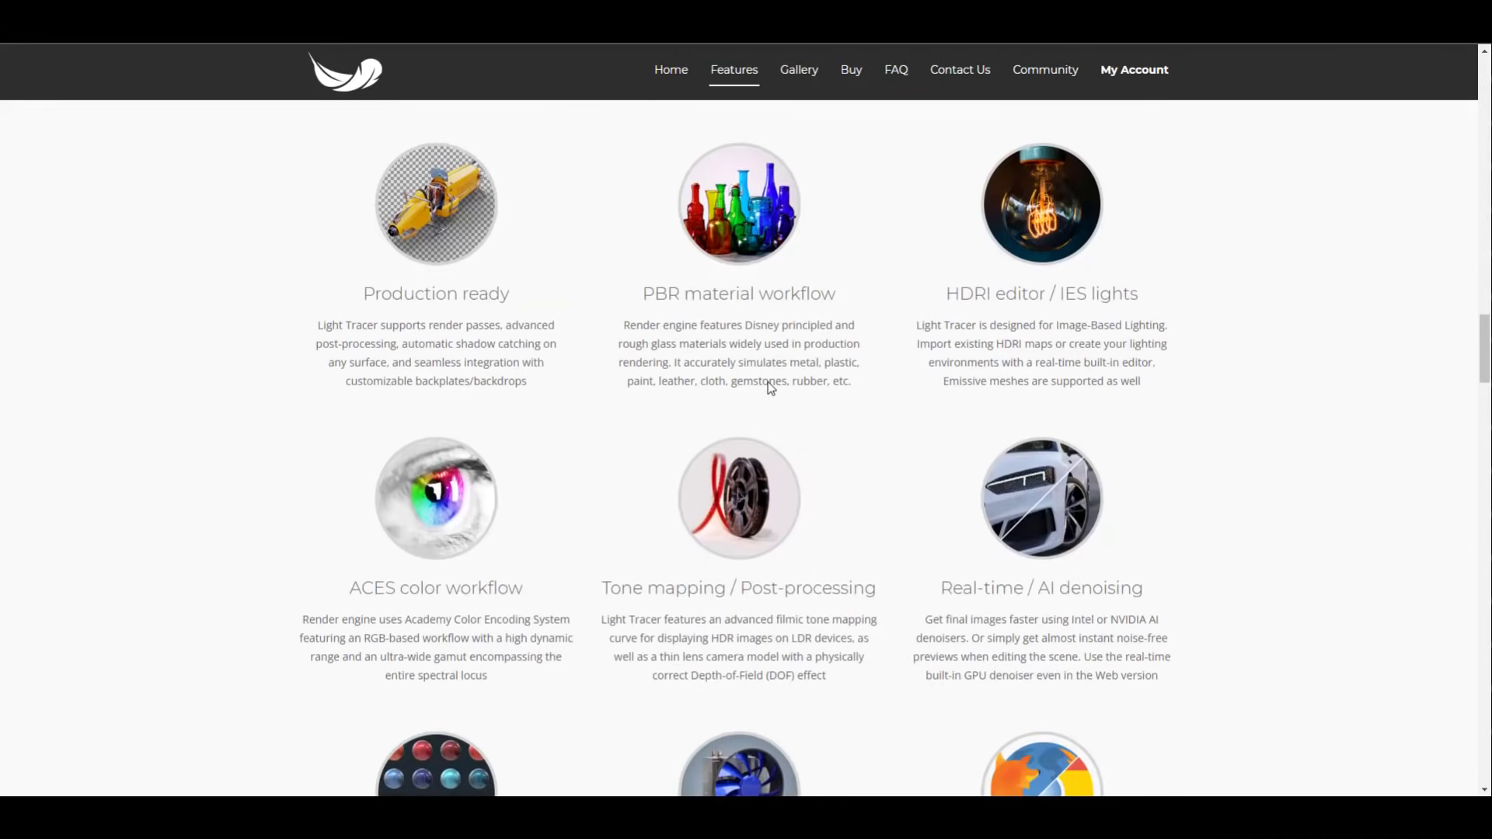
scroll(771, 388, down, 15)
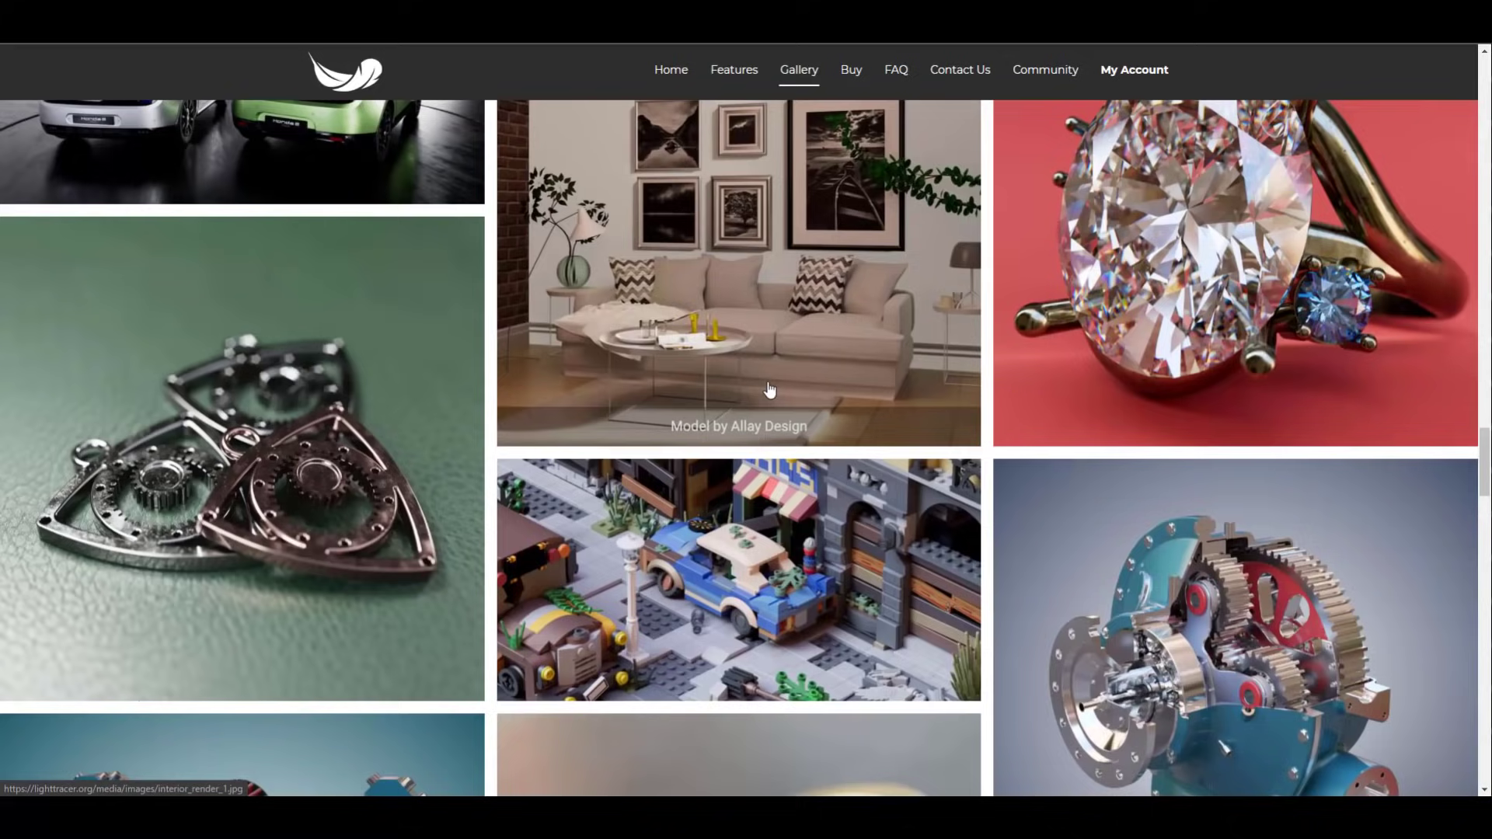
scroll(769, 391, down, 7)
scroll(769, 388, down, 6)
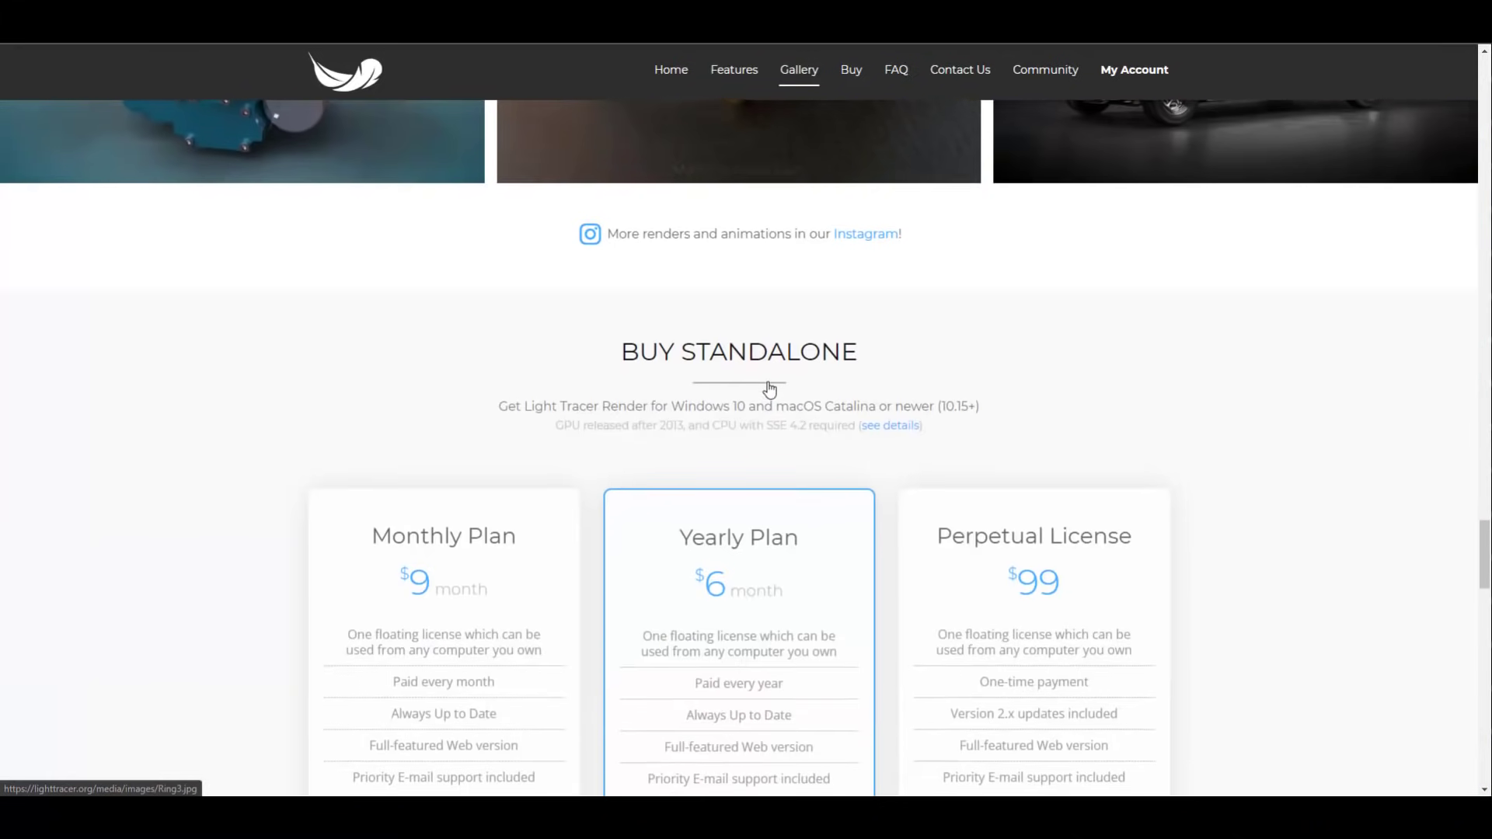
scroll(769, 389, up, 20)
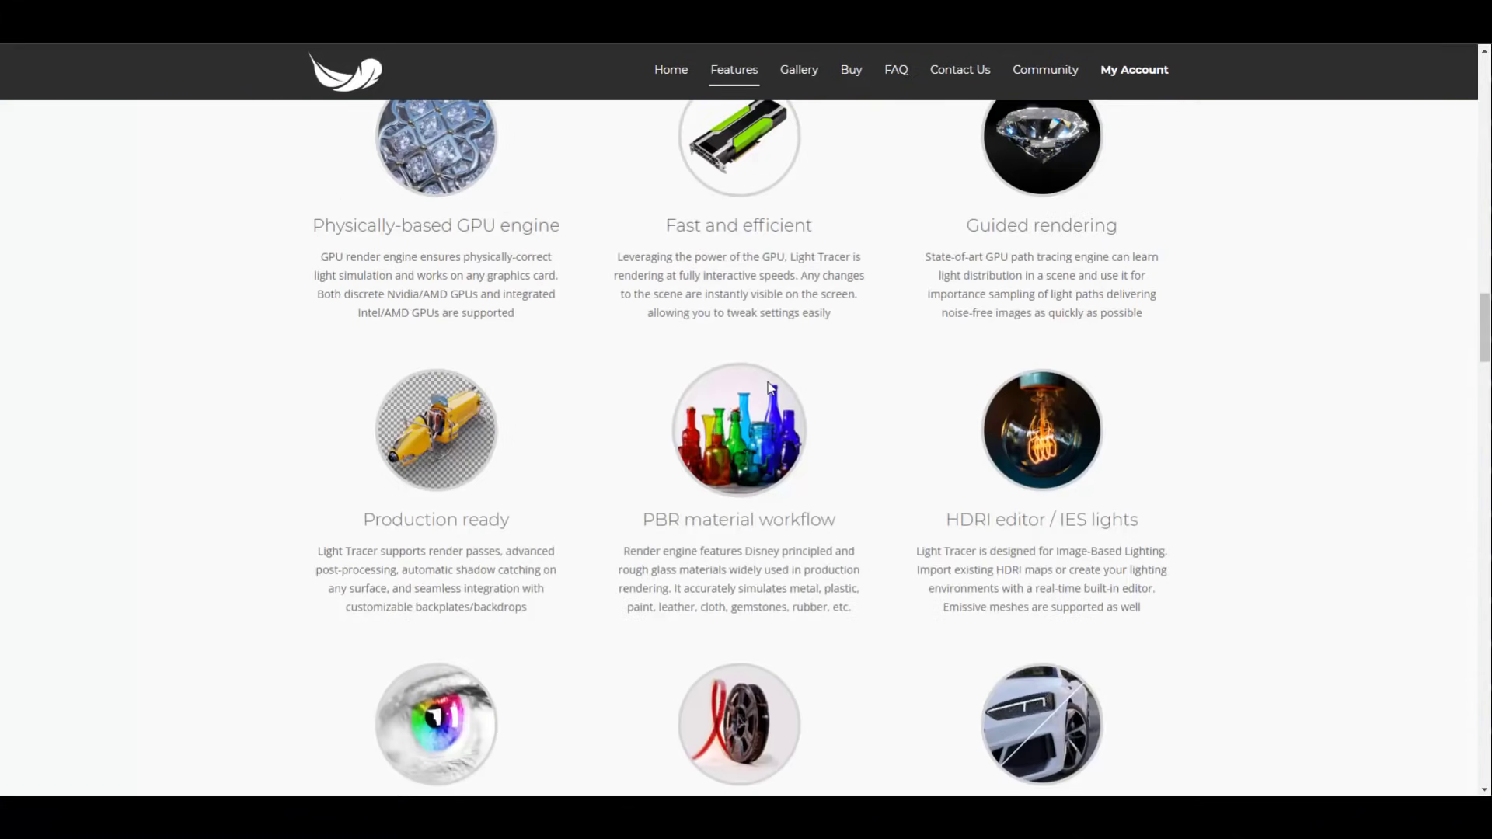
scroll(769, 388, up, 20)
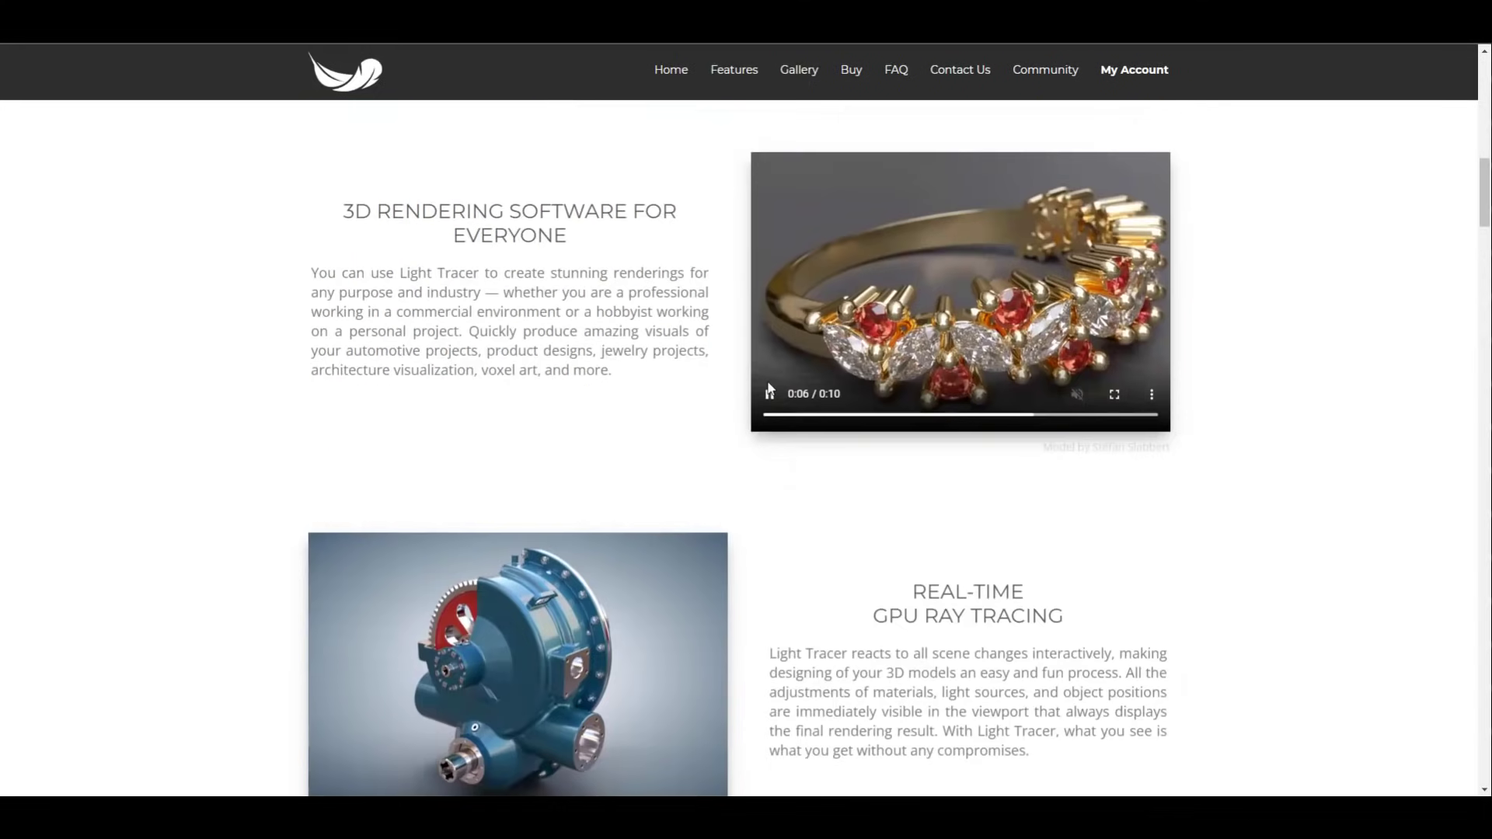
scroll(770, 388, up, 6)
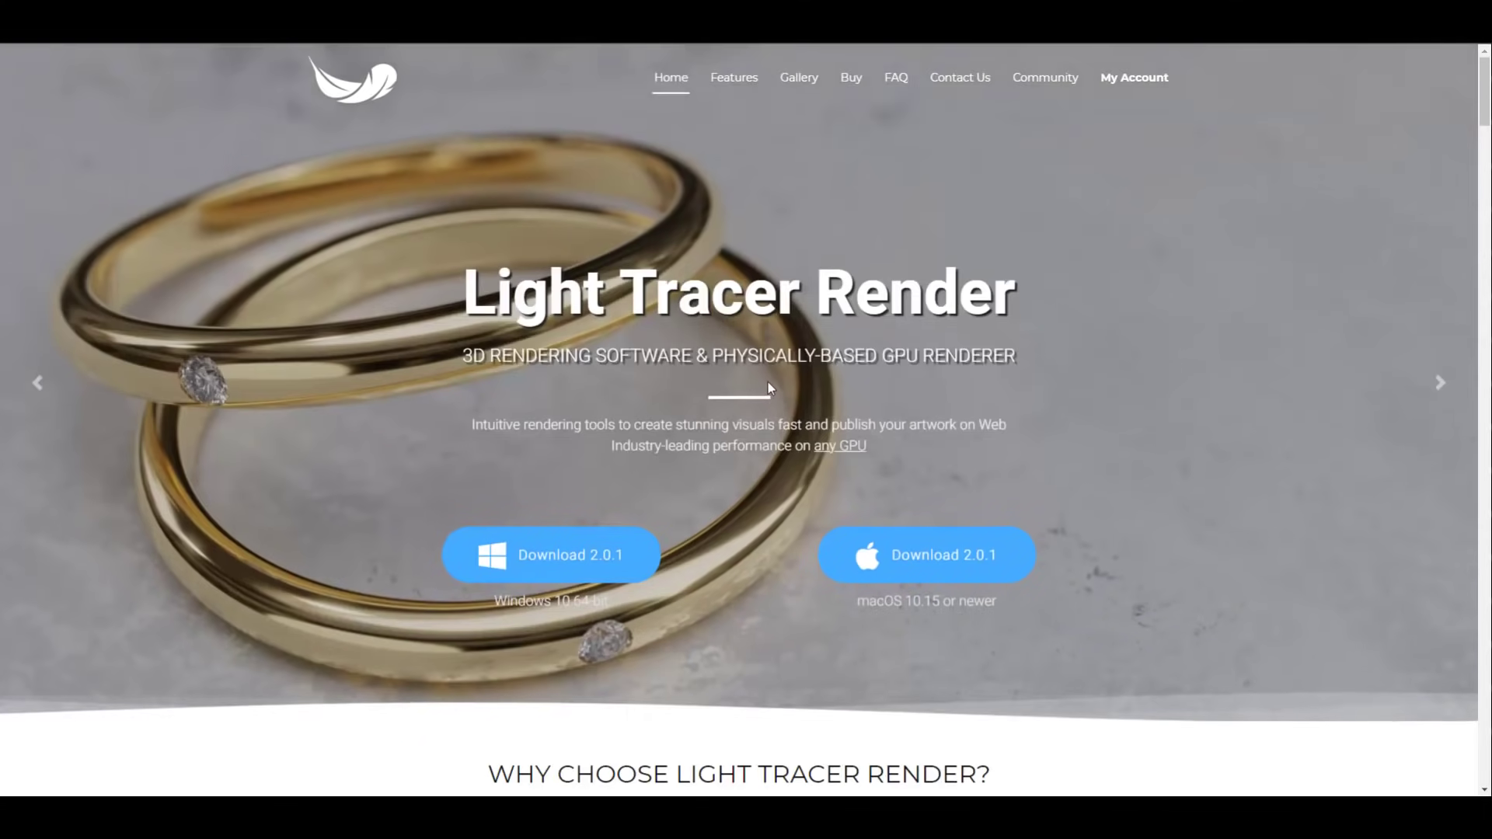